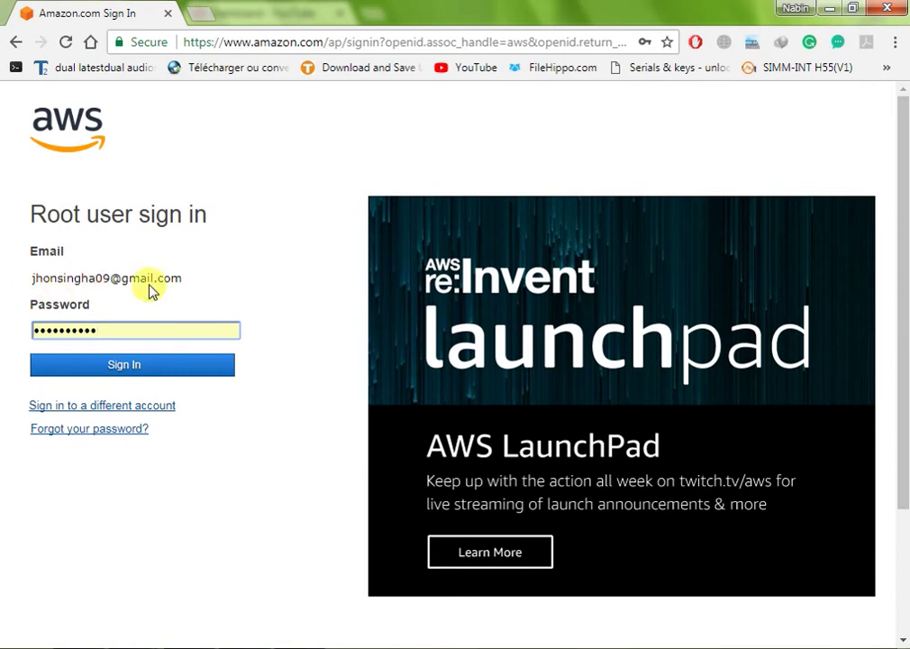
- Sign in to the console as the root user with the account password
{"action": "left_click", "coordinate": [139, 367]}
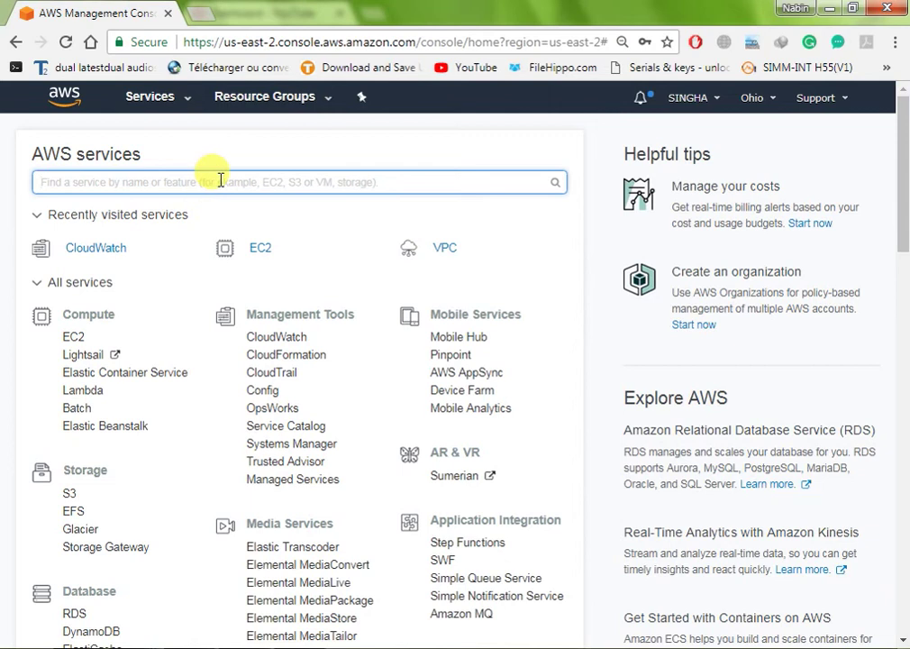
- Search 'iam' to open Identity and Access Management and show its Groups page
{"action": "type", "text": "iam"}
{"action": "key", "text": "Return"}
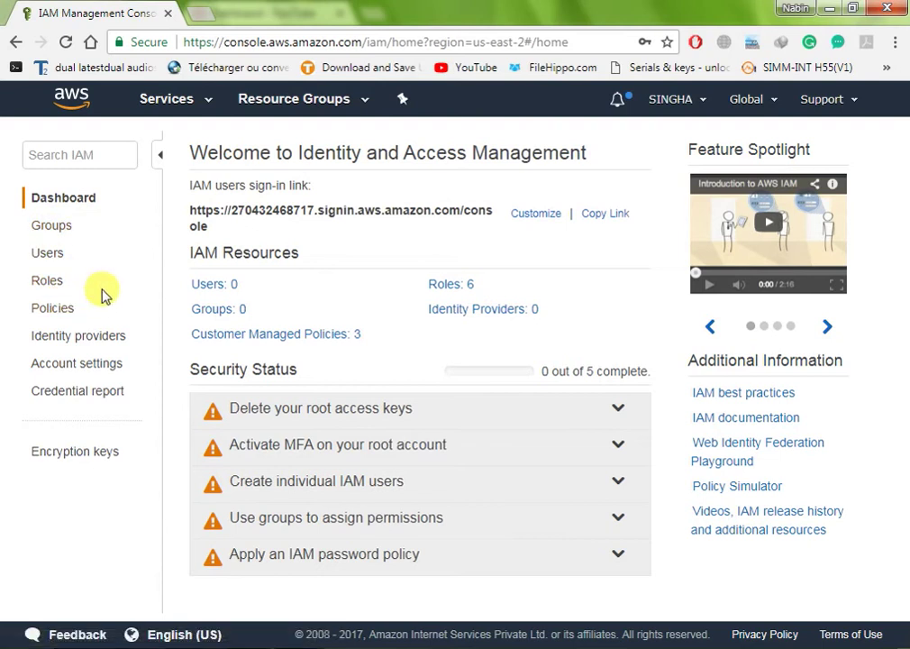
{"action": "left_click", "coordinate": [47, 226]}
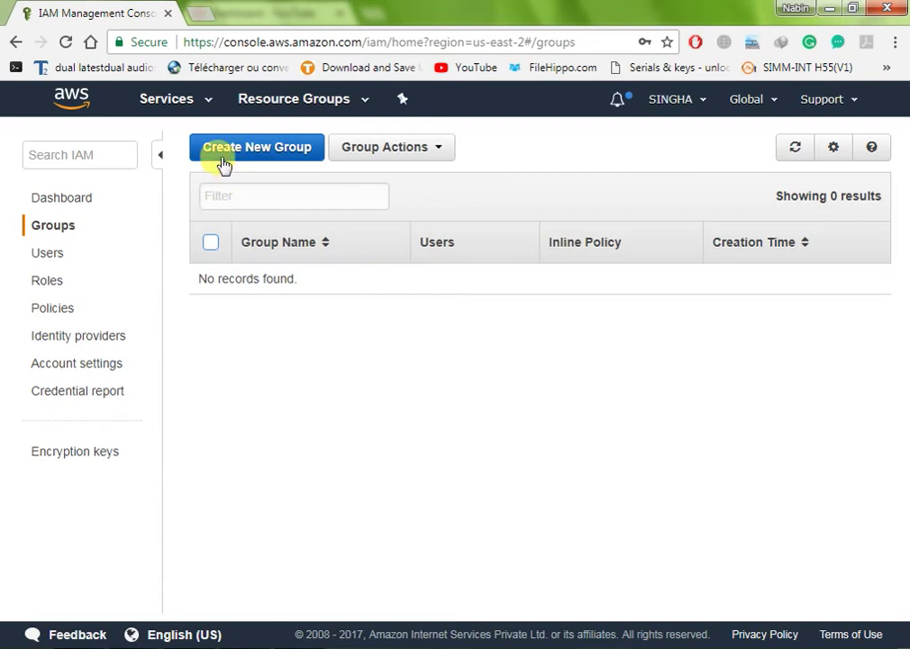
- Launch the Create New Group wizard from the Groups page
{"action": "left_click", "coordinate": [259, 151]}
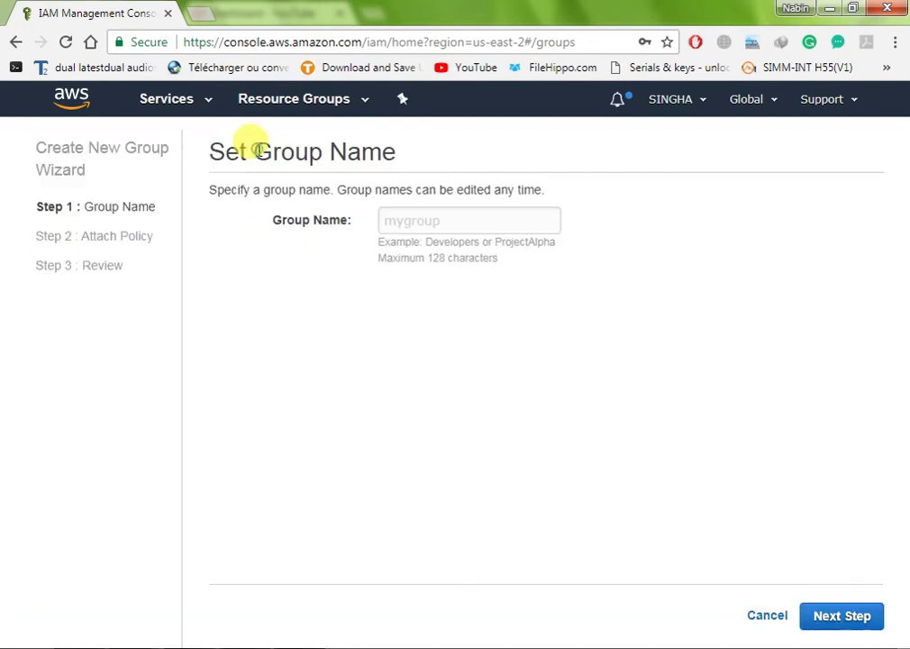
- Create group awsdemo with the AmazonEC2FullAccess policy, found by filtering 'ec2full'
{"action": "left_click", "coordinate": [407, 220]}
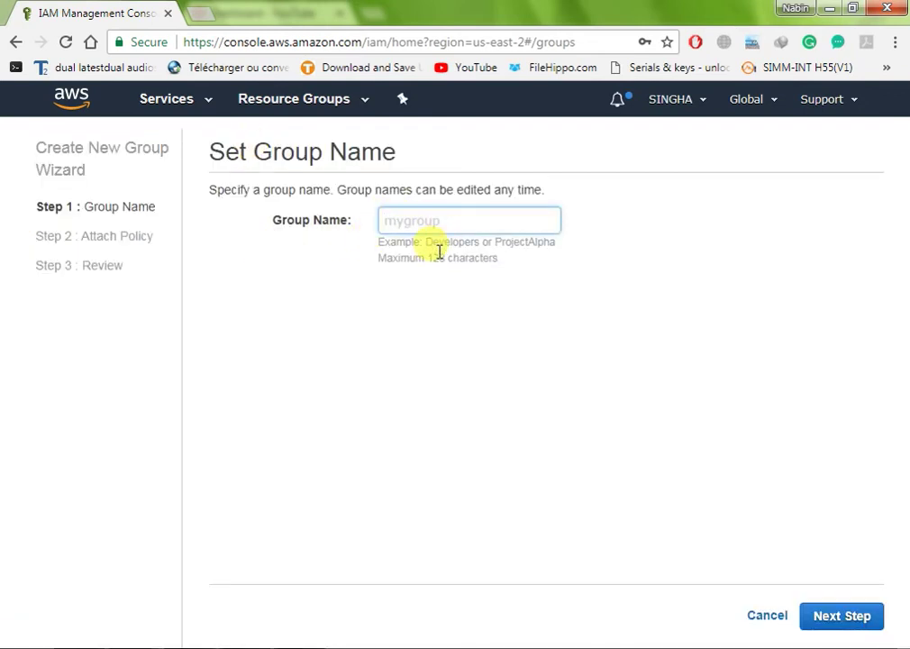
{"action": "type", "text": "awsdemo"}
{"action": "left_click", "coordinate": [823, 613]}
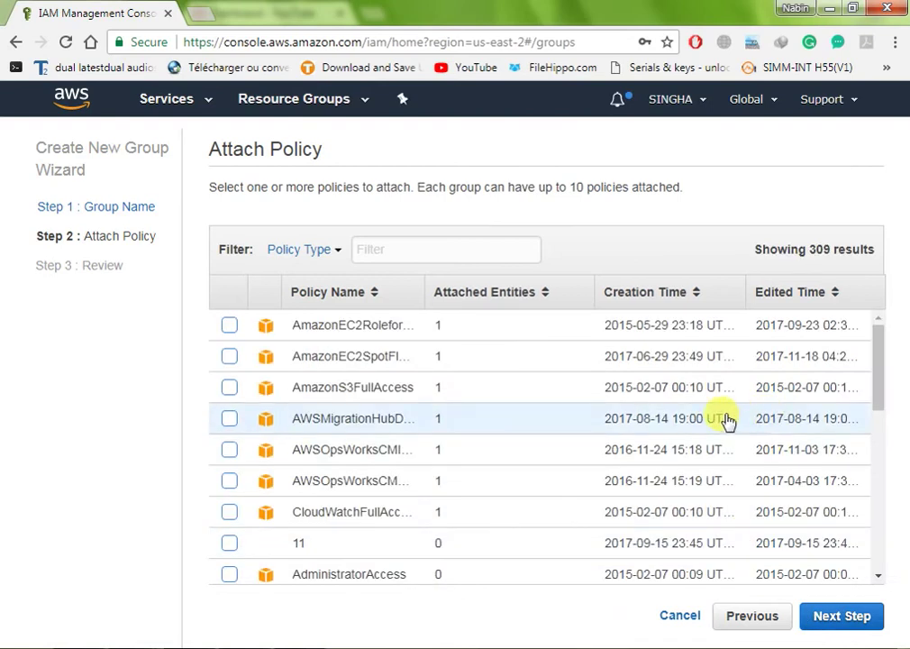
{"action": "left_click", "coordinate": [396, 248]}
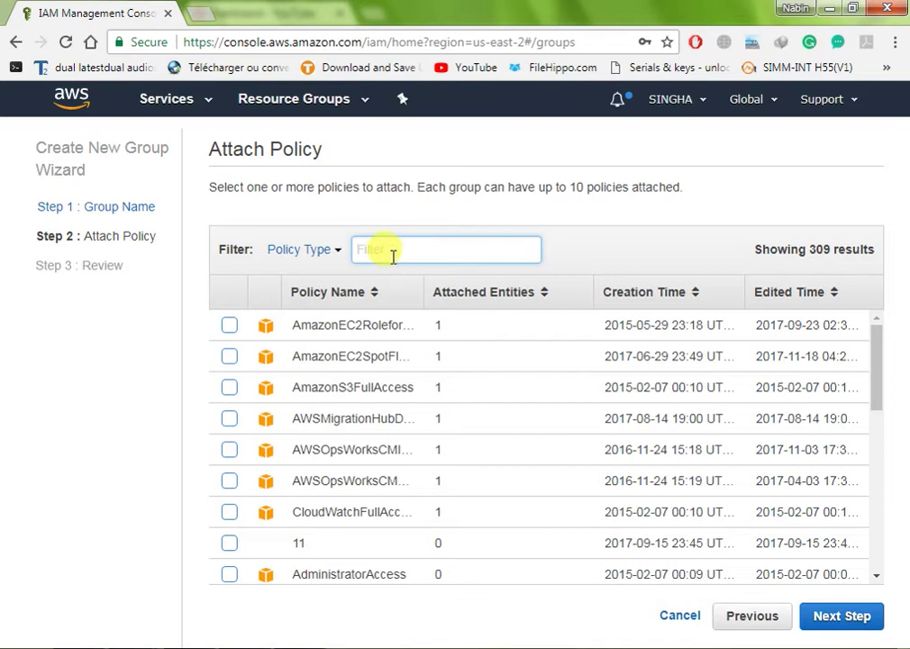
{"action": "type", "text": "ec2"}
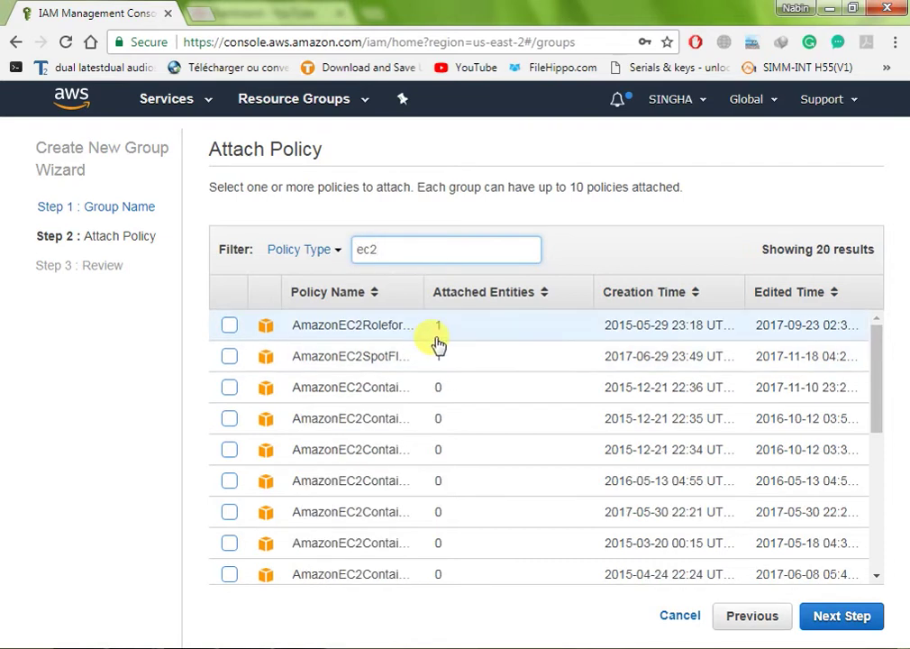
{"action": "type", "text": "full"}
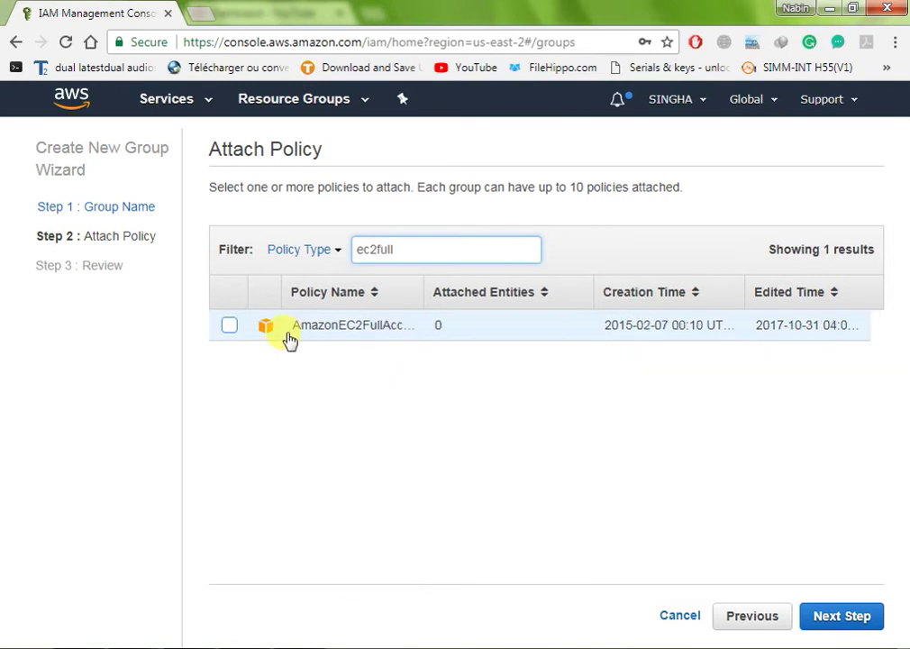
{"action": "left_click", "coordinate": [228, 327]}
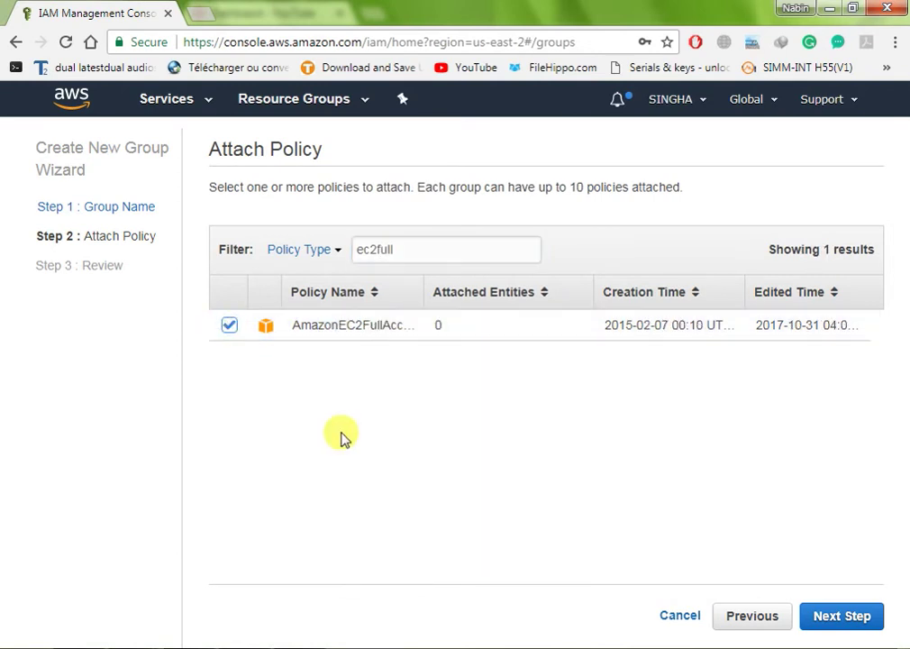
{"action": "left_click", "coordinate": [858, 623]}
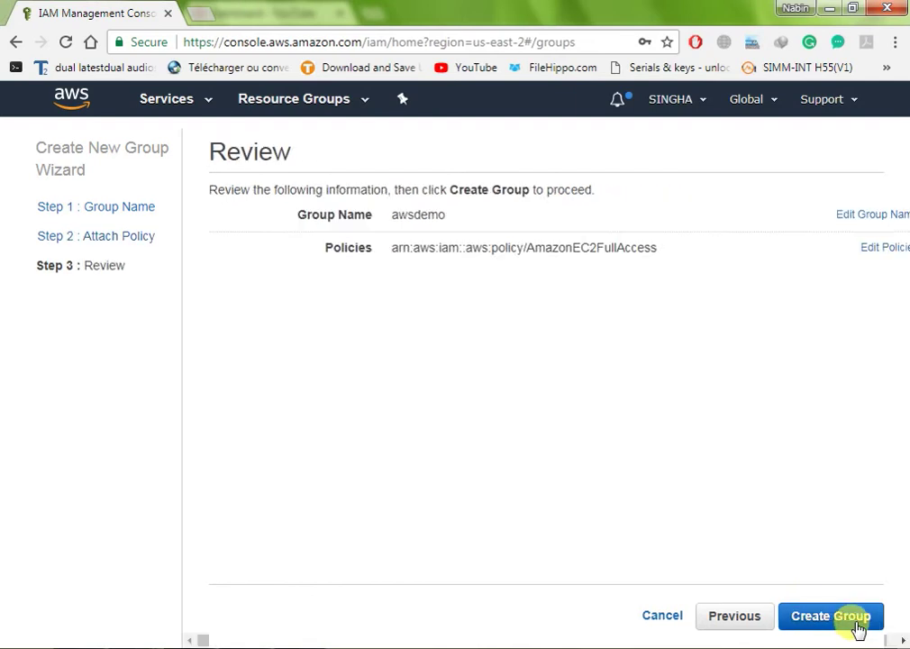
{"action": "left_click", "coordinate": [857, 625]}
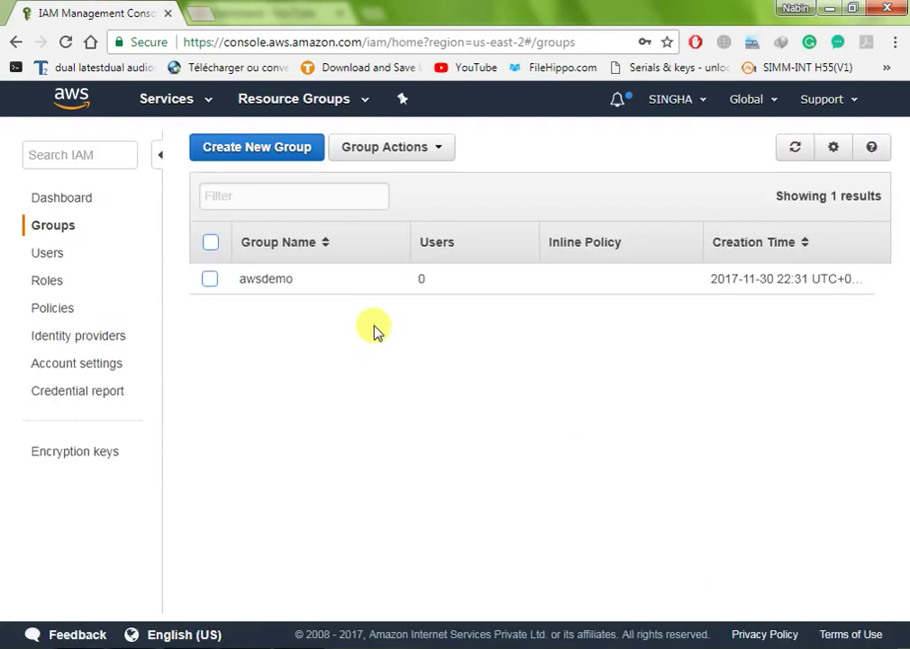
{"action": "left_click", "coordinate": [298, 155]}
- Create group awsdemo2 with the AmazonS3FullAccess policy, found by filtering 's3full'
{"action": "left_click", "coordinate": [414, 219]}
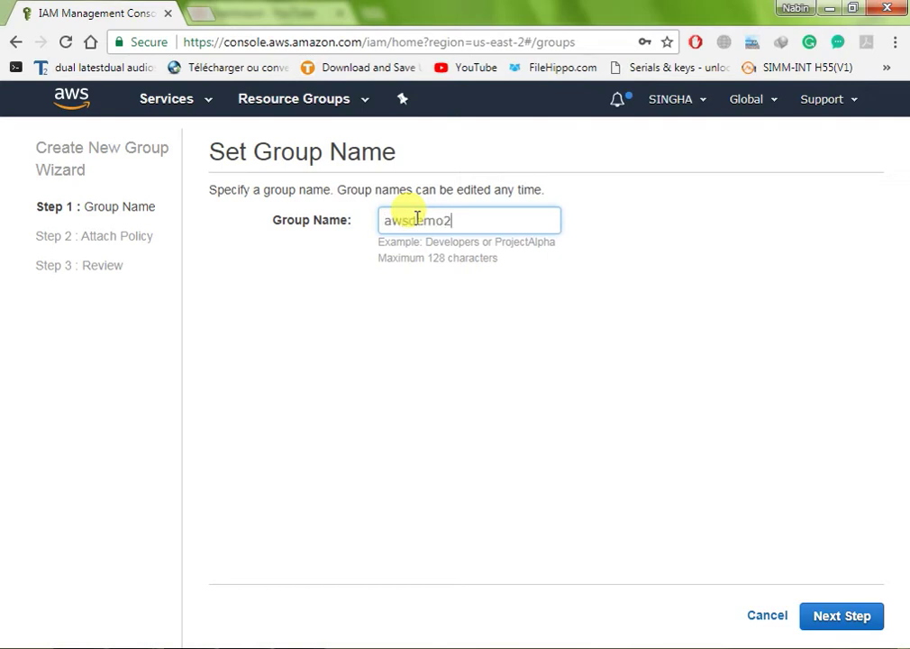
{"action": "left_click", "coordinate": [845, 618]}
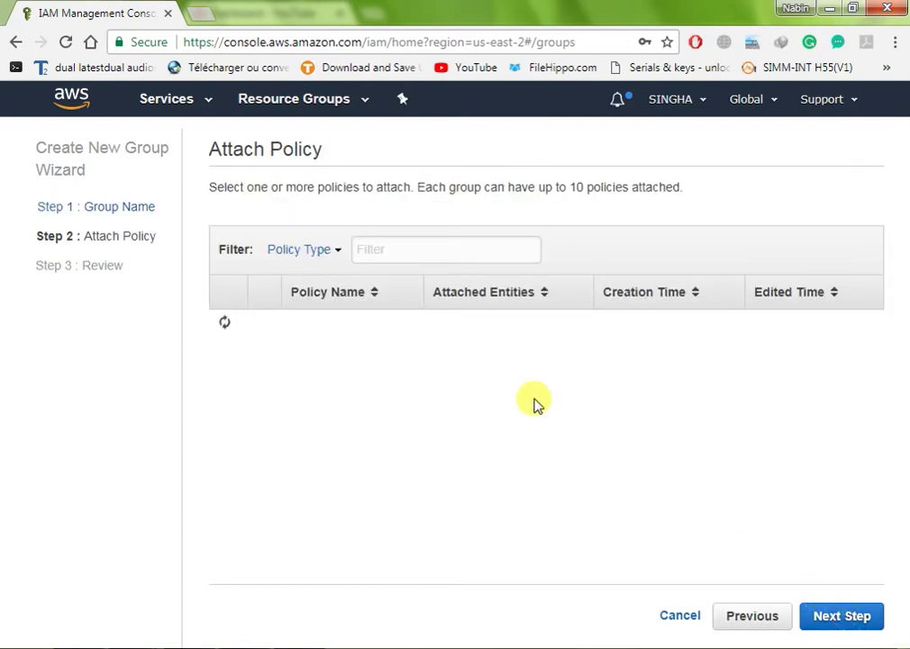
{"action": "left_click", "coordinate": [407, 253]}
{"action": "type", "text": "s"}
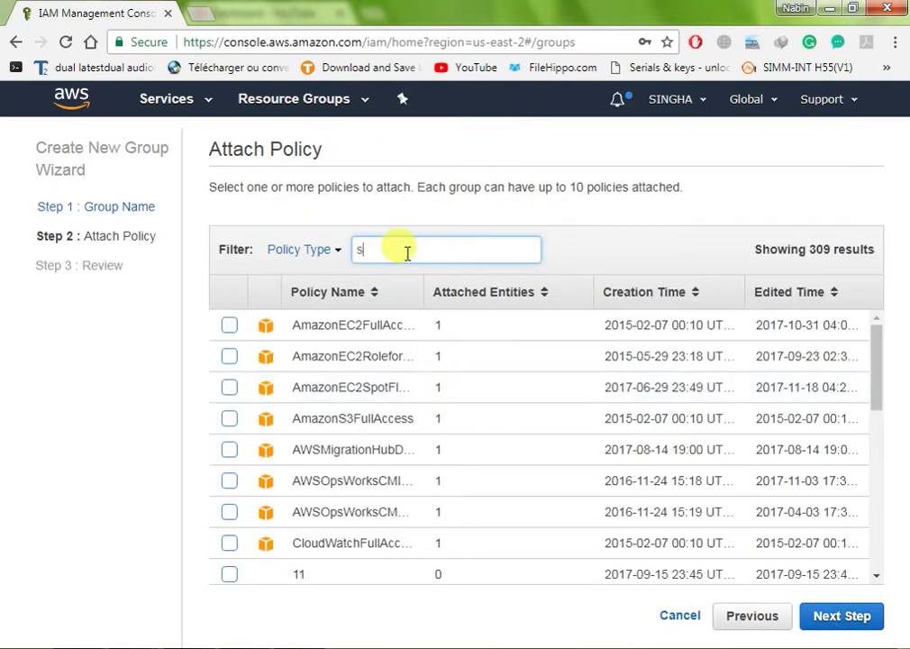
{"action": "type", "text": "3full"}
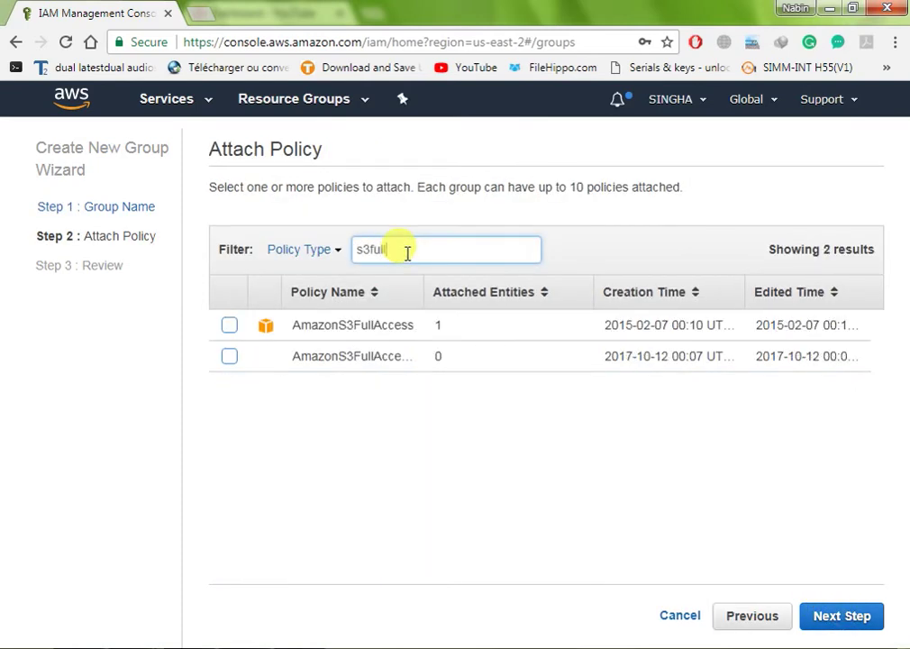
{"action": "left_click", "coordinate": [228, 325]}
{"action": "left_click", "coordinate": [850, 616]}
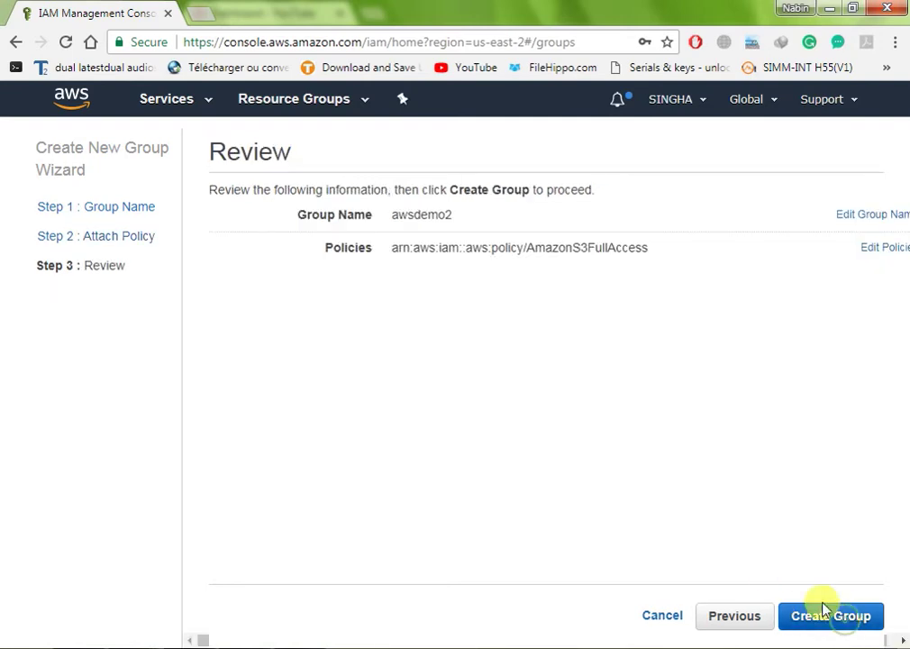
{"action": "left_click", "coordinate": [834, 616]}
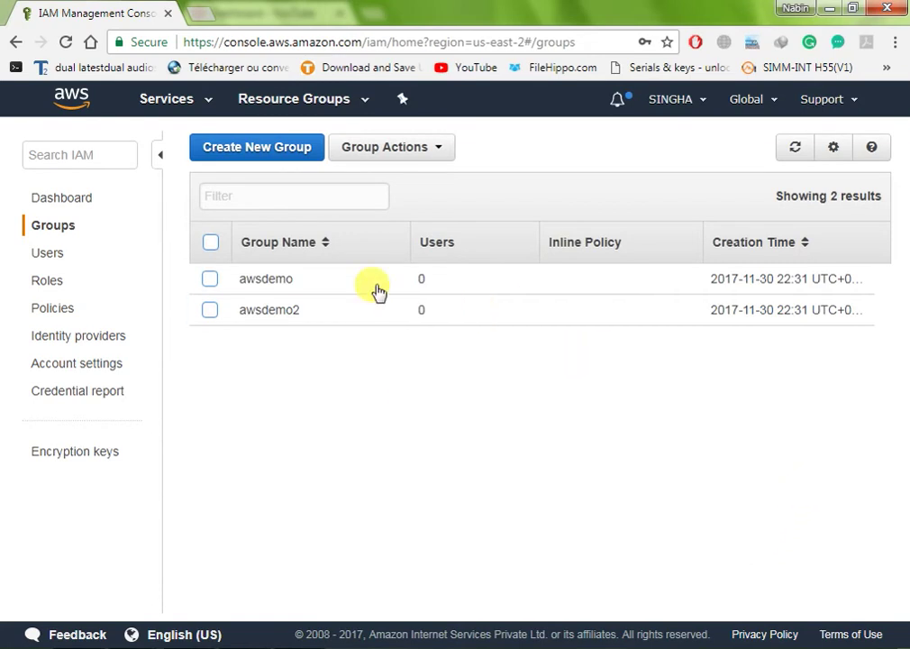
- Attach the AmazonS3FullAccess policy to the awsdemo group from its Permissions tab
{"action": "left_click", "coordinate": [258, 281]}
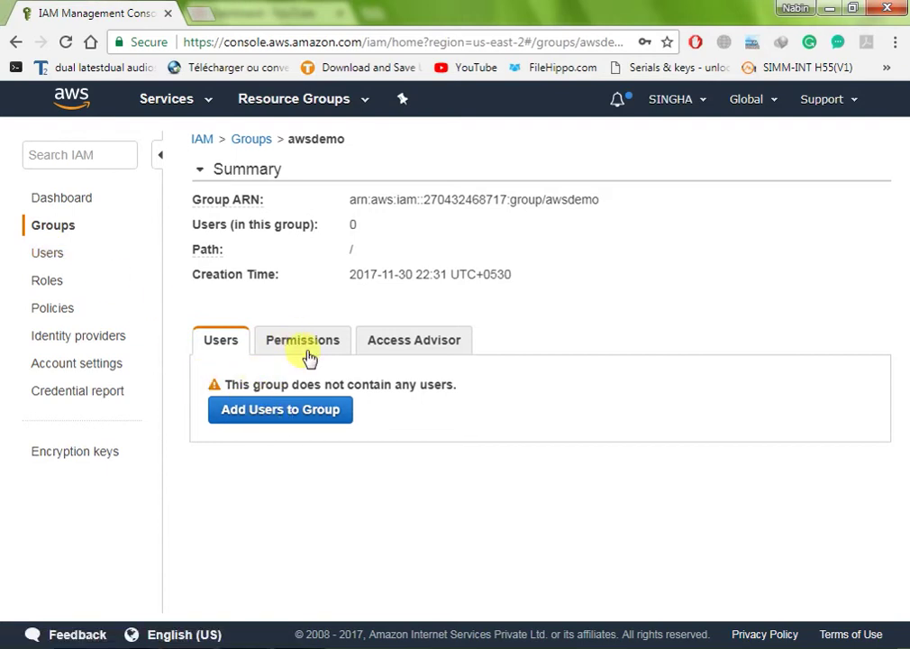
{"action": "left_click", "coordinate": [287, 345]}
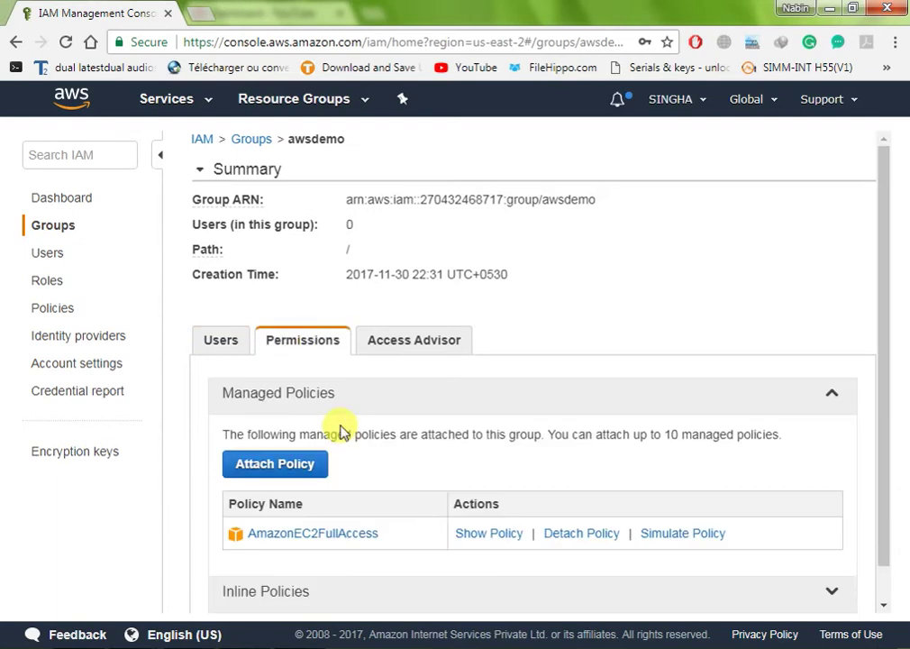
{"action": "scroll", "coordinate": [425, 506], "scroll_direction": "down", "scroll_amount": 1}
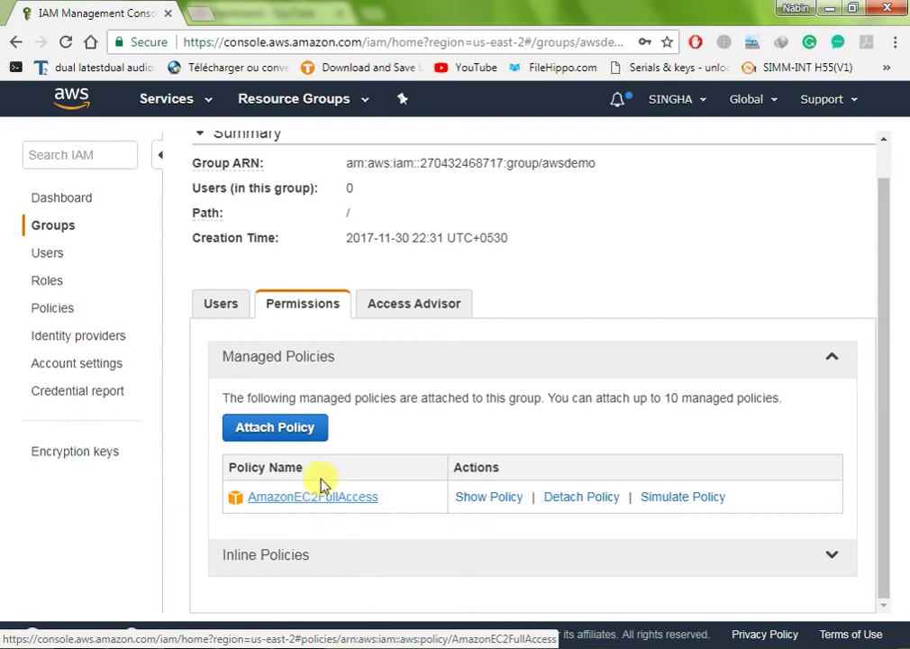
{"action": "left_click", "coordinate": [300, 429]}
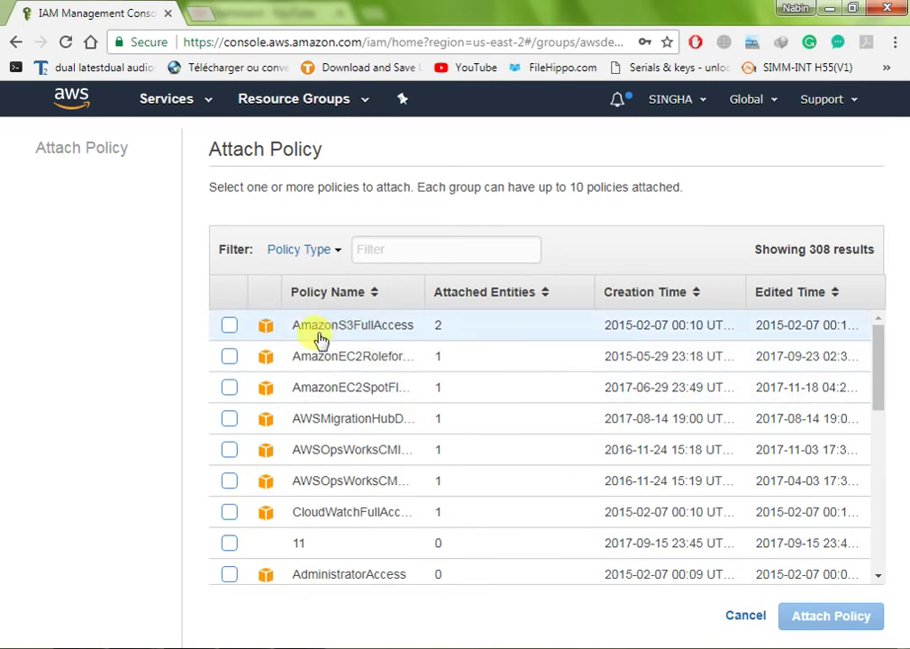
{"action": "left_click", "coordinate": [228, 326]}
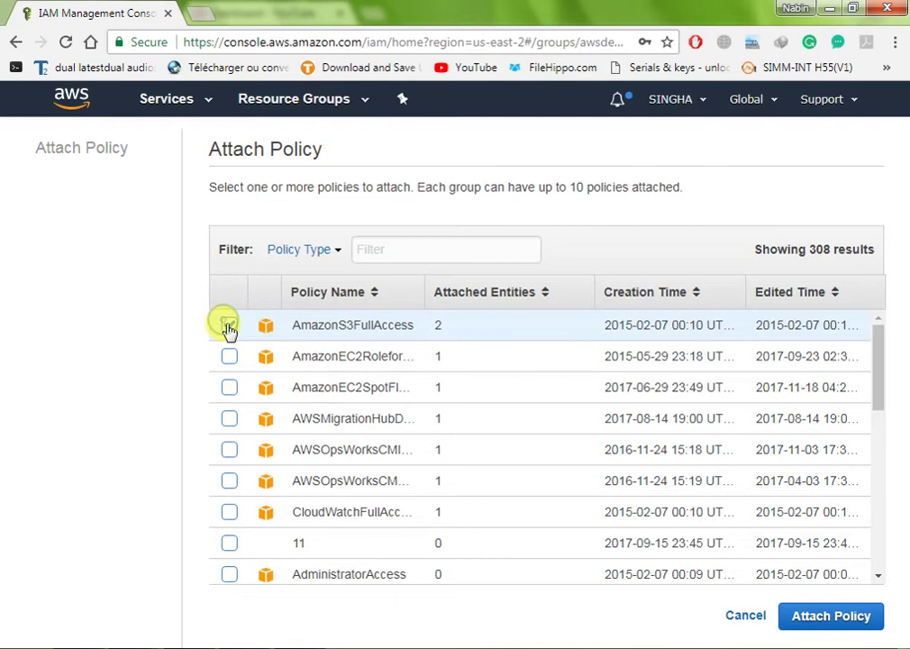
{"action": "left_click", "coordinate": [832, 626]}
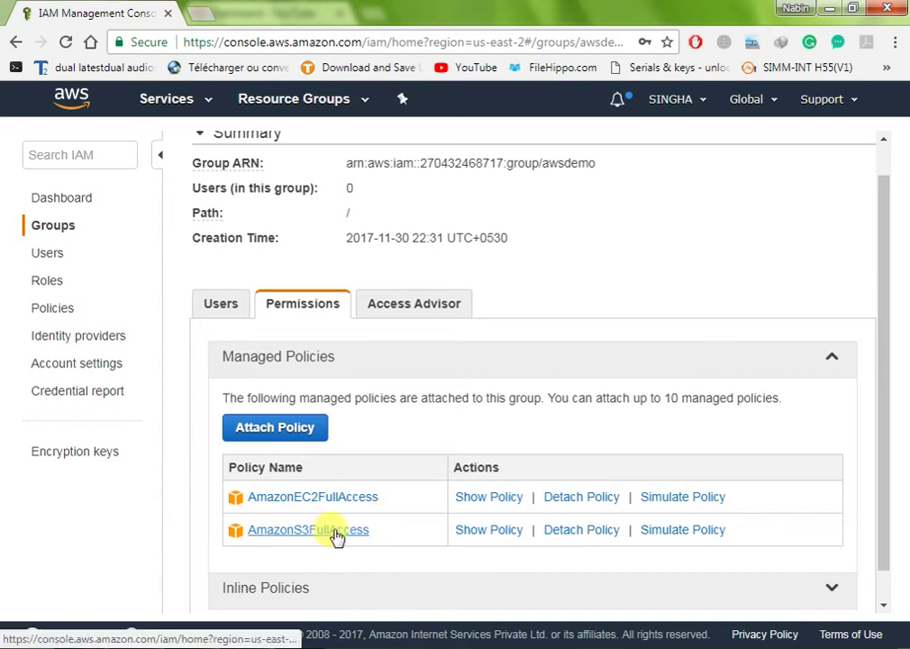
- Detach AmazonS3FullAccess from awsdemo, view Access Advisor, then go to the Users list
{"action": "left_click", "coordinate": [575, 533]}
{"action": "left_click", "coordinate": [656, 416]}
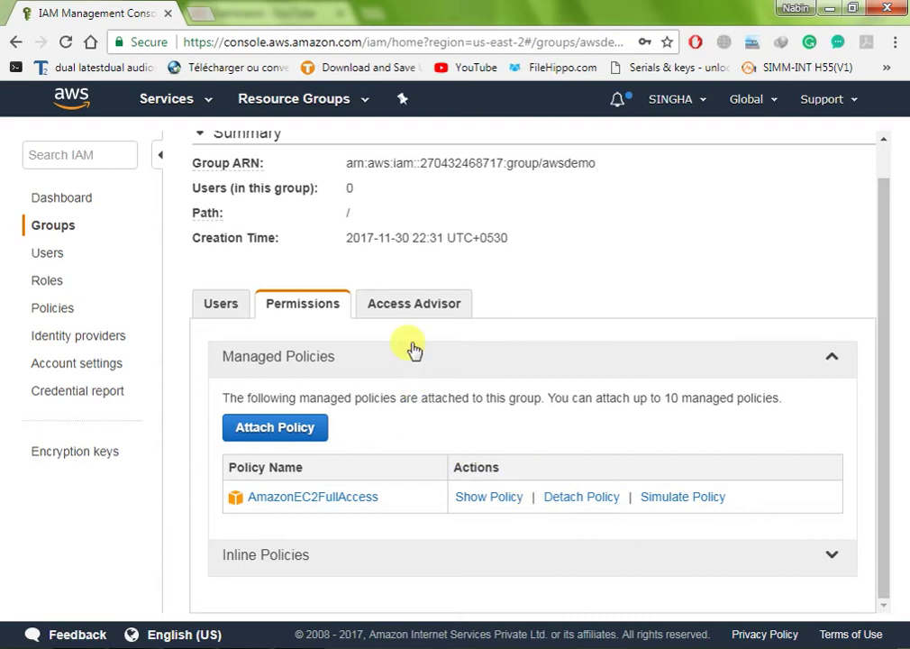
{"action": "left_click", "coordinate": [416, 305]}
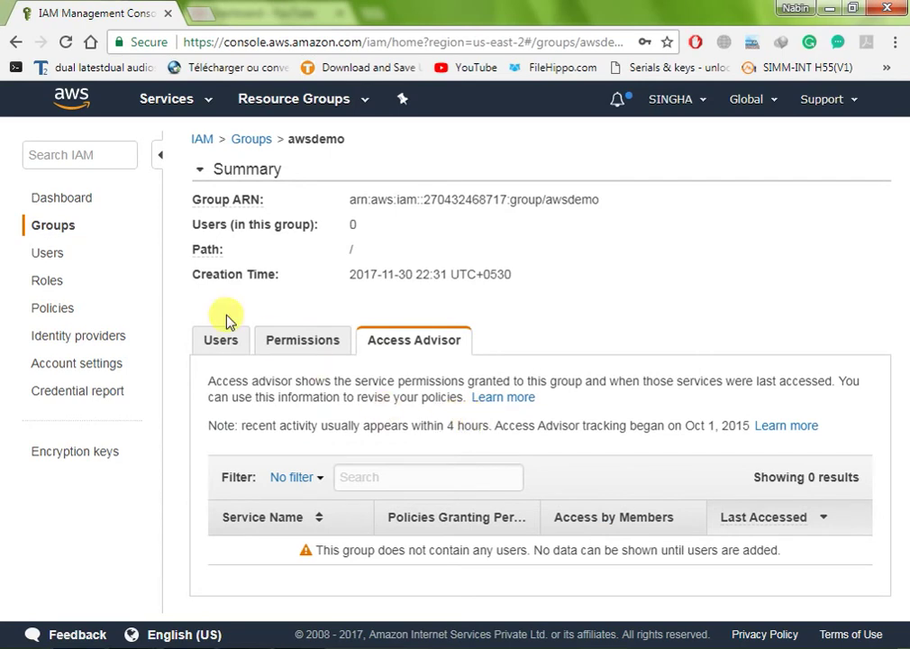
{"action": "left_click", "coordinate": [78, 228]}
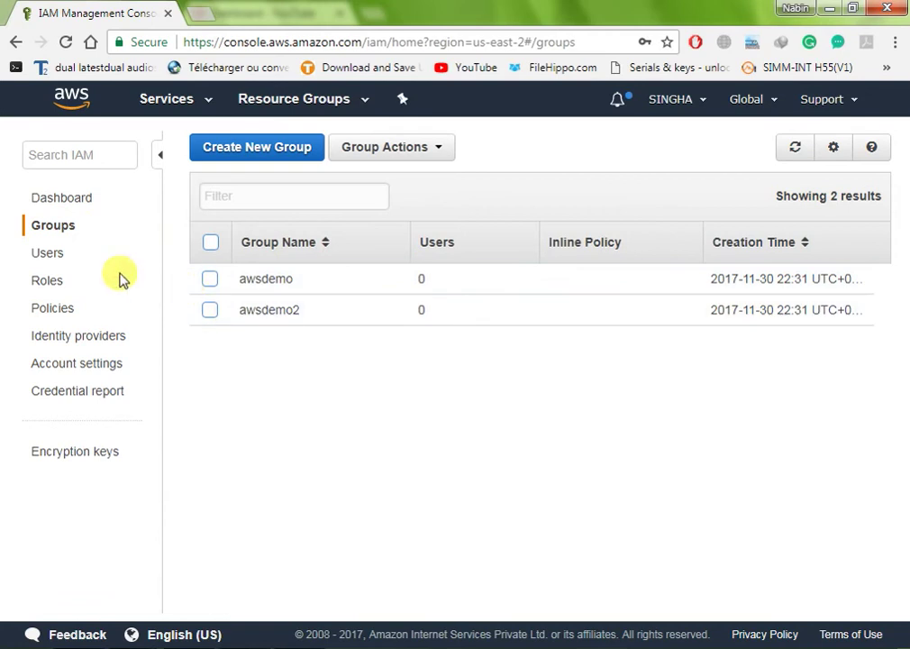
{"action": "left_click", "coordinate": [48, 256]}
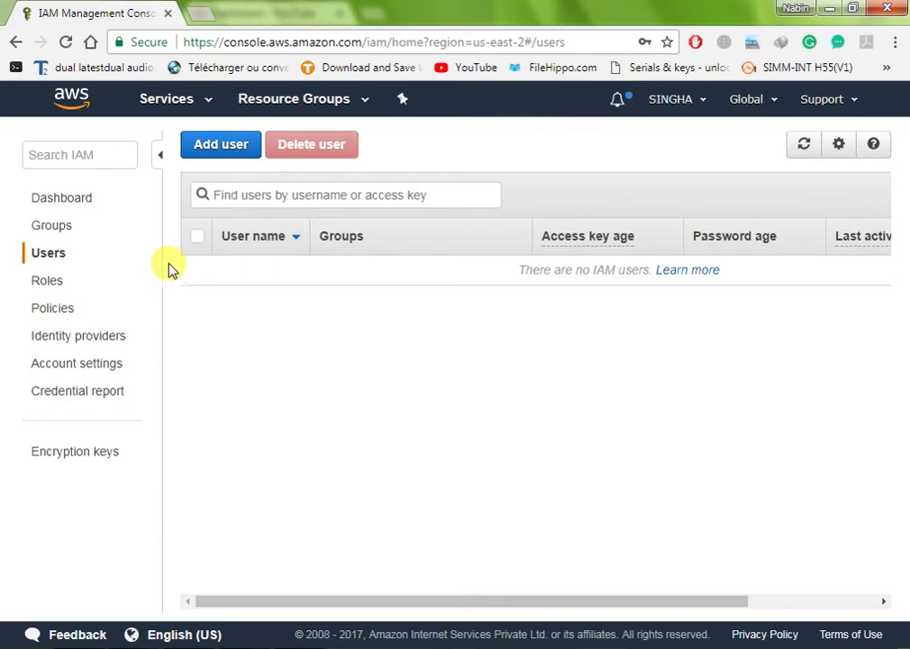
- Start the Add user wizard from the Users page
{"action": "left_click", "coordinate": [223, 151]}
- Enter the new user's name and enable both programmatic and AWS Management Console access
{"action": "left_click", "coordinate": [282, 334]}
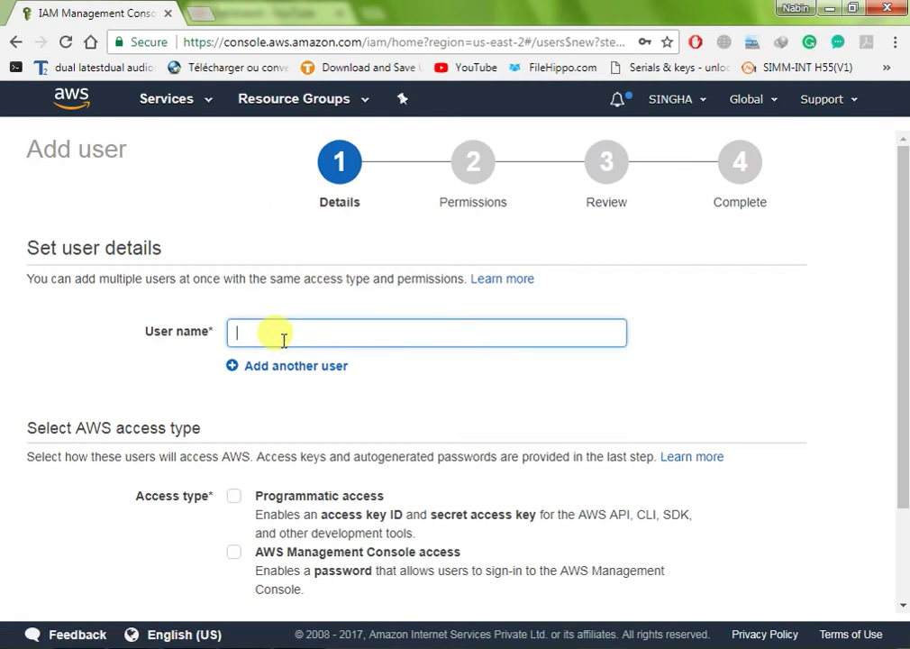
{"action": "type", "text": "nabin"}
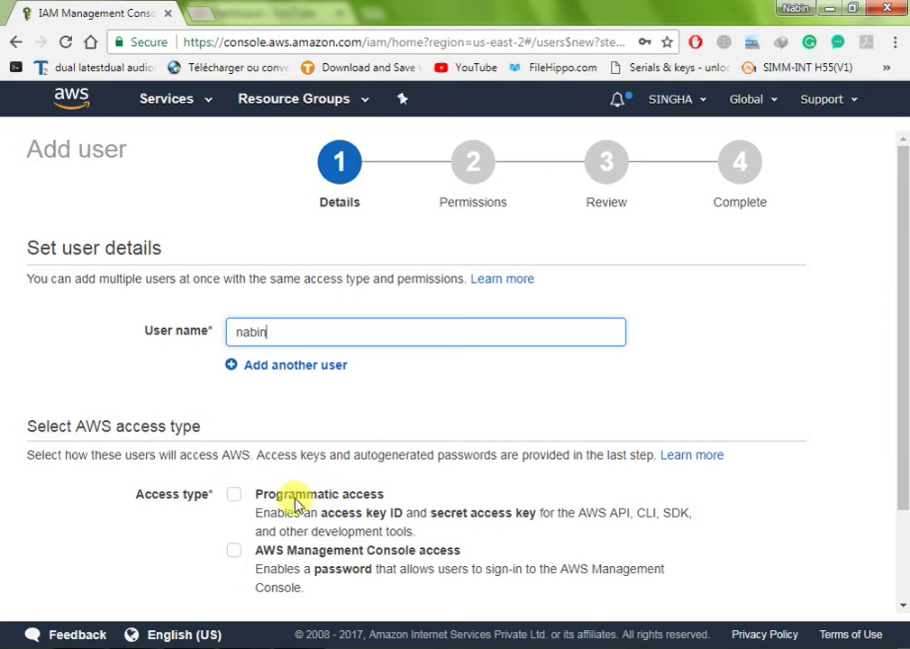
{"action": "left_click", "coordinate": [233, 494]}
{"action": "scroll", "coordinate": [263, 544], "scroll_direction": "down", "scroll_amount": 3}
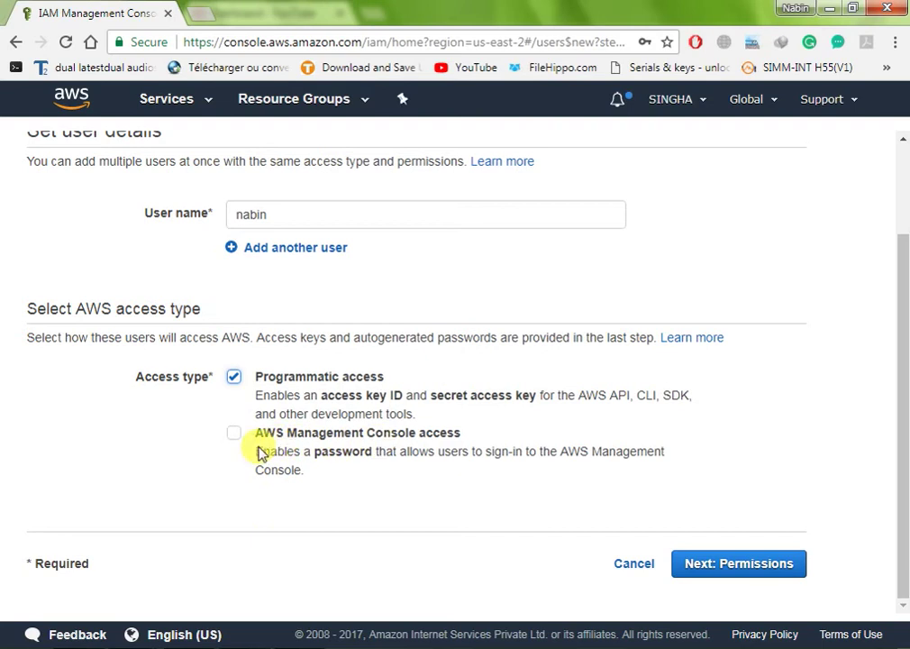
{"action": "left_click", "coordinate": [232, 436]}
- Set a custom console password with no required reset, then proceed to permissions
{"action": "scroll", "coordinate": [355, 500], "scroll_direction": "down", "scroll_amount": 4}
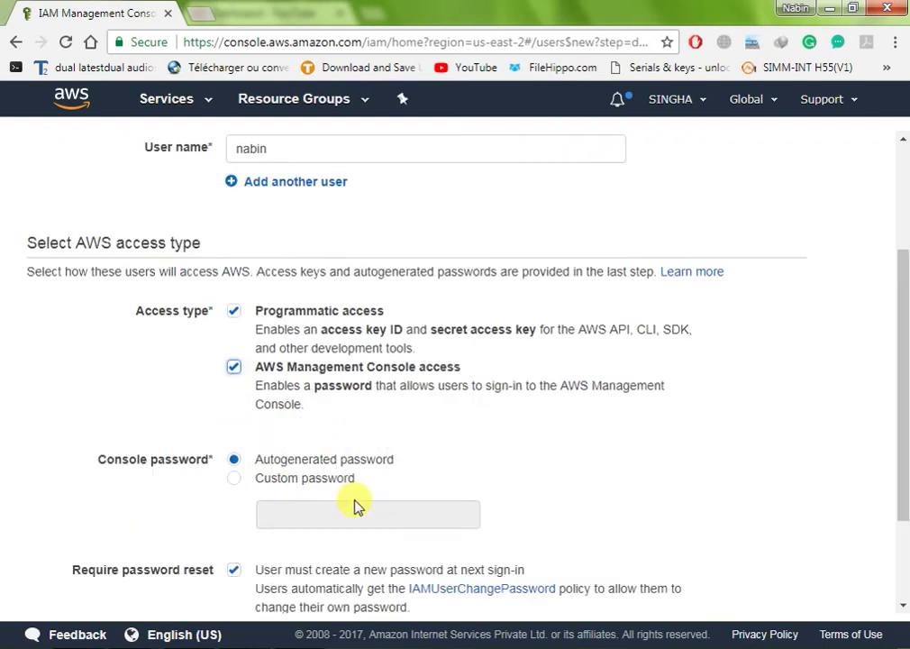
{"action": "left_click", "coordinate": [233, 366]}
{"action": "left_click", "coordinate": [292, 402]}
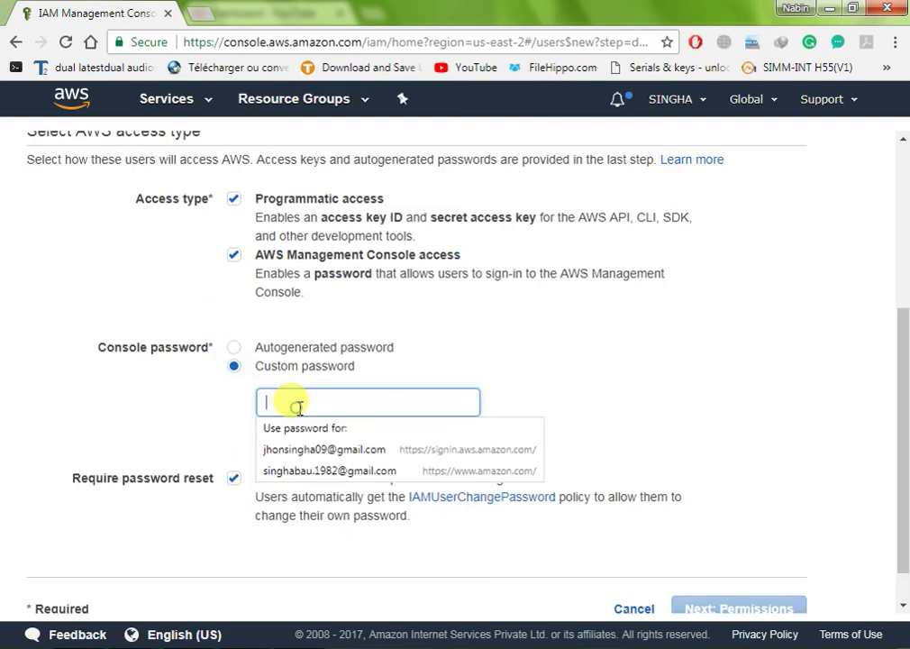
{"action": "scroll", "coordinate": [340, 299], "scroll_direction": "up", "scroll_amount": 5}
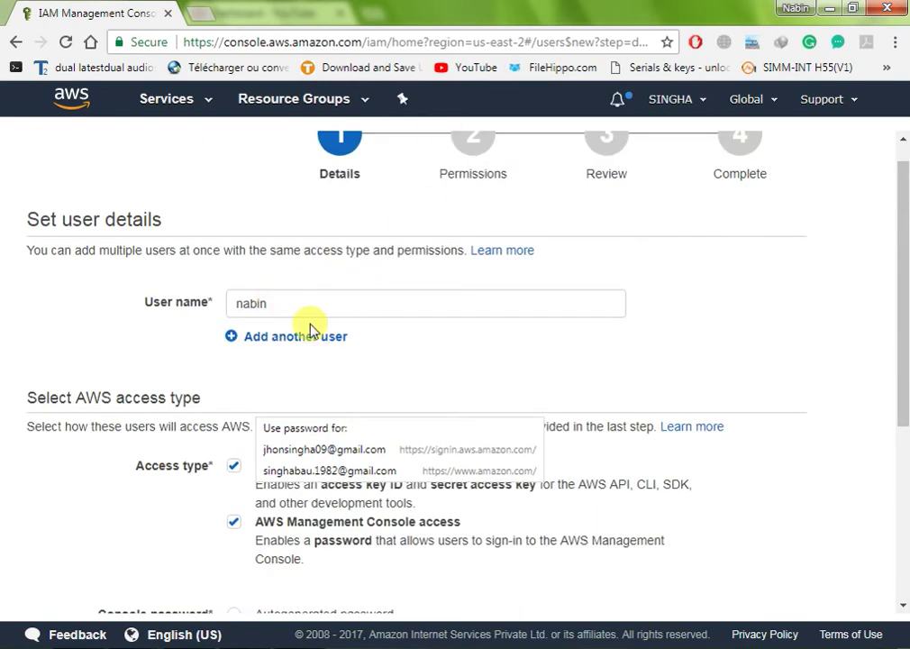
{"action": "scroll", "coordinate": [316, 338], "scroll_direction": "down", "scroll_amount": 3}
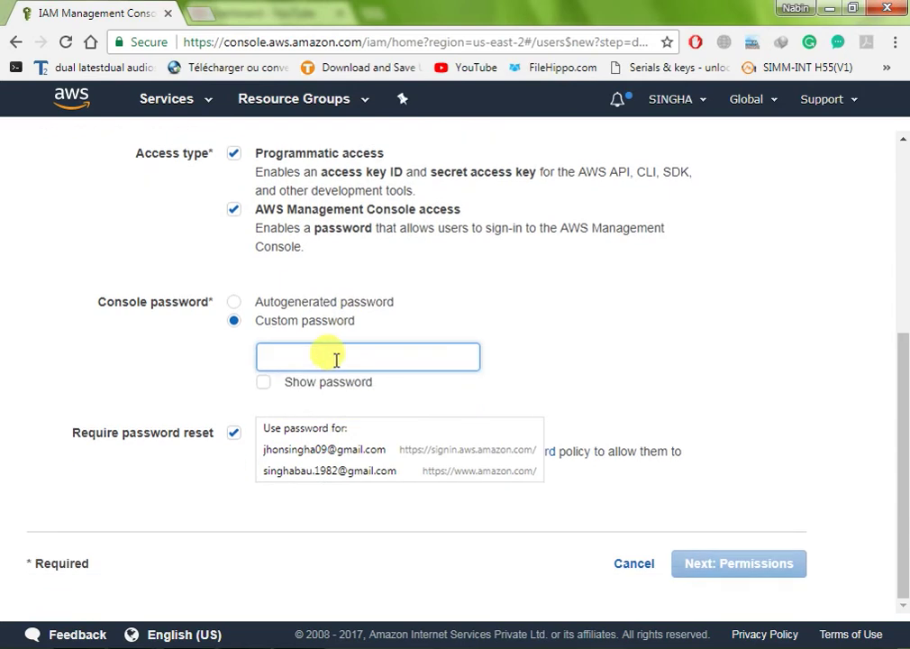
{"action": "type", "text": "••"}
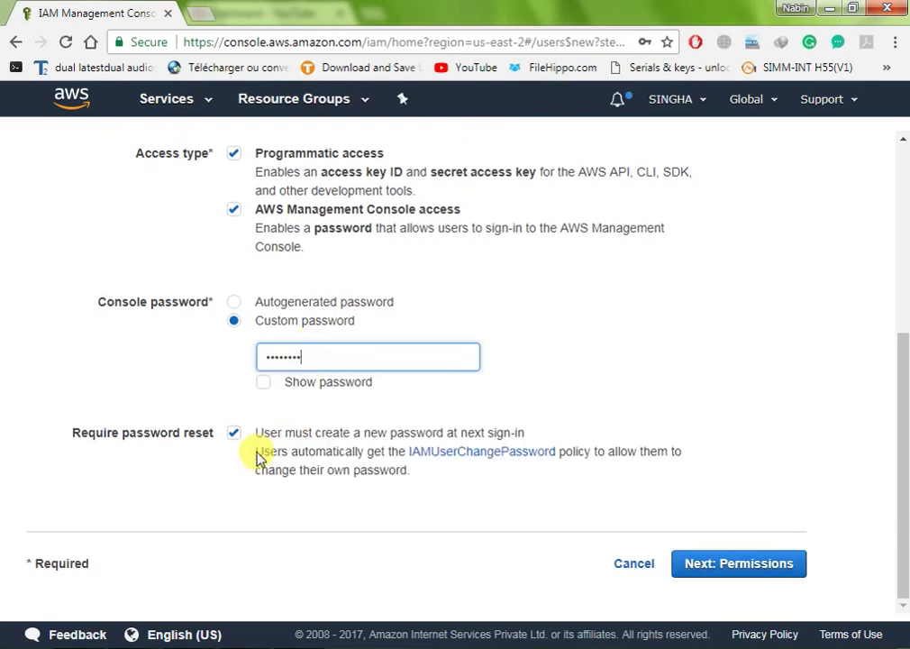
{"action": "left_click", "coordinate": [233, 436]}
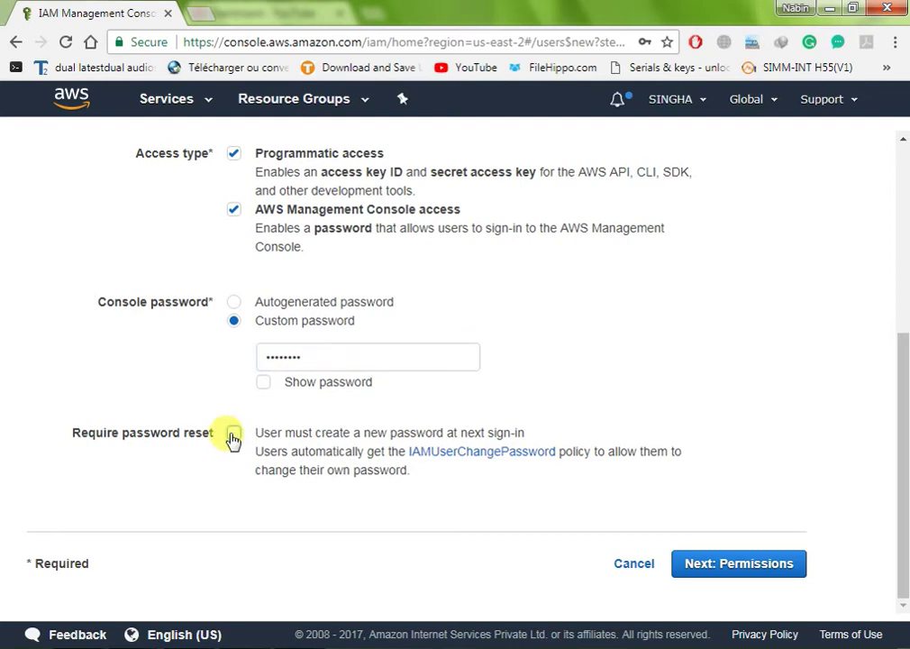
{"action": "left_click", "coordinate": [742, 570]}
- Choose Attach existing policies directly, after trying Copy permissions, to list all 309 policies
{"action": "scroll", "coordinate": [631, 531], "scroll_direction": "down", "scroll_amount": 3}
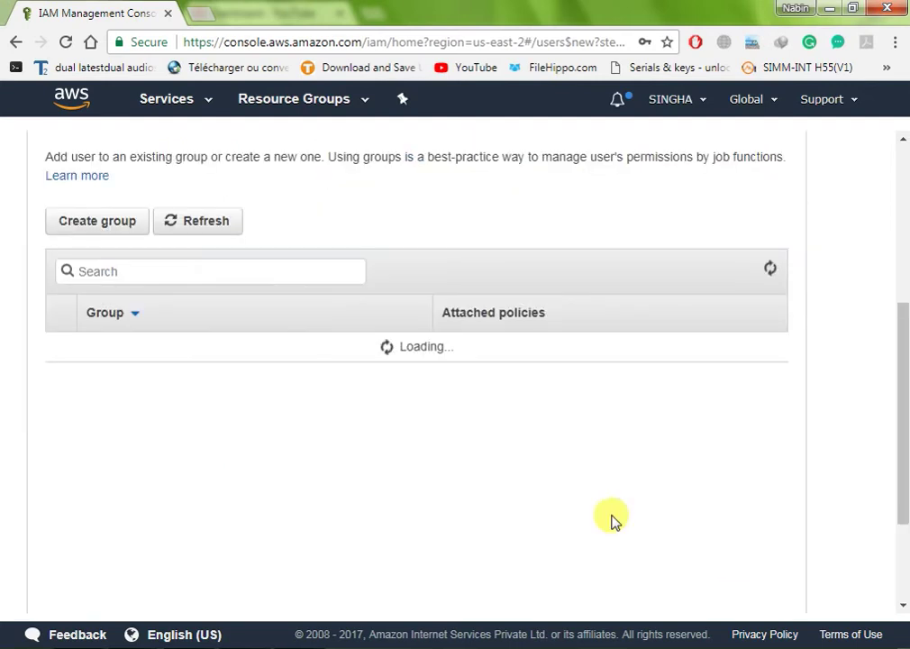
{"action": "scroll", "coordinate": [432, 442], "scroll_direction": "up", "scroll_amount": 3}
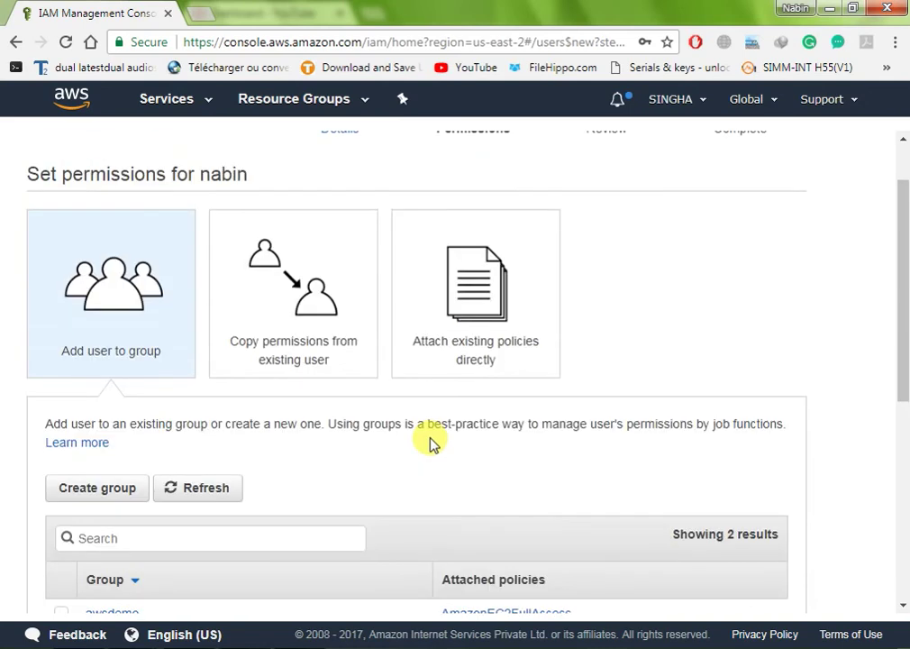
{"action": "scroll", "coordinate": [430, 443], "scroll_direction": "down", "scroll_amount": 2}
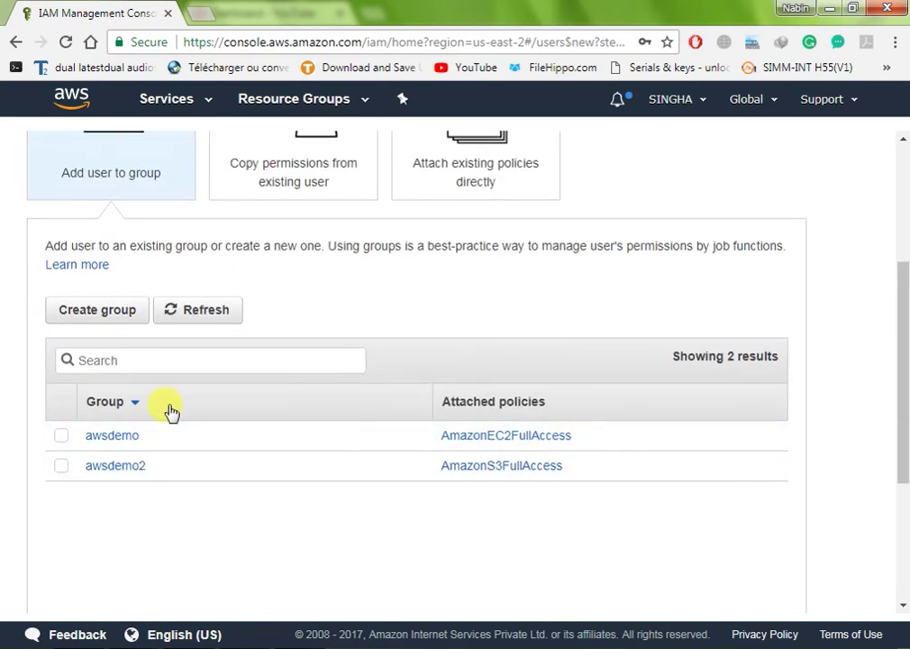
{"action": "scroll", "coordinate": [171, 411], "scroll_direction": "up", "scroll_amount": 1}
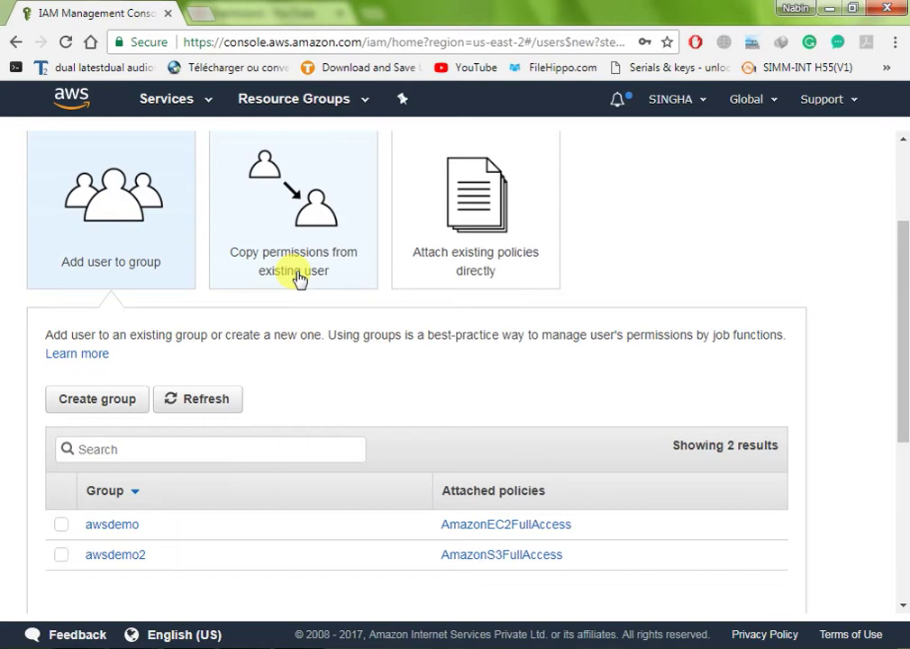
{"action": "left_click", "coordinate": [298, 279]}
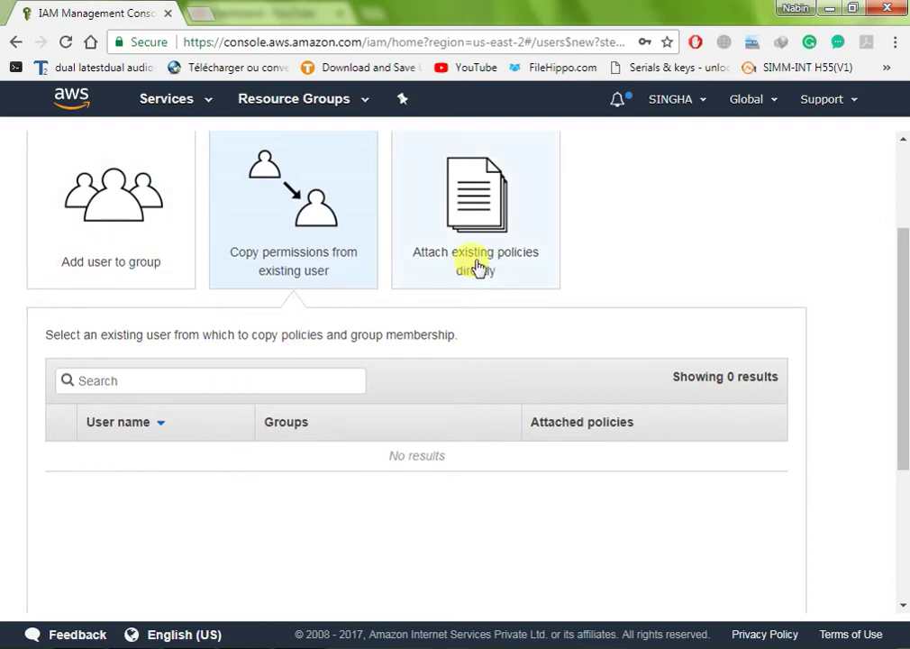
{"action": "left_click", "coordinate": [423, 271]}
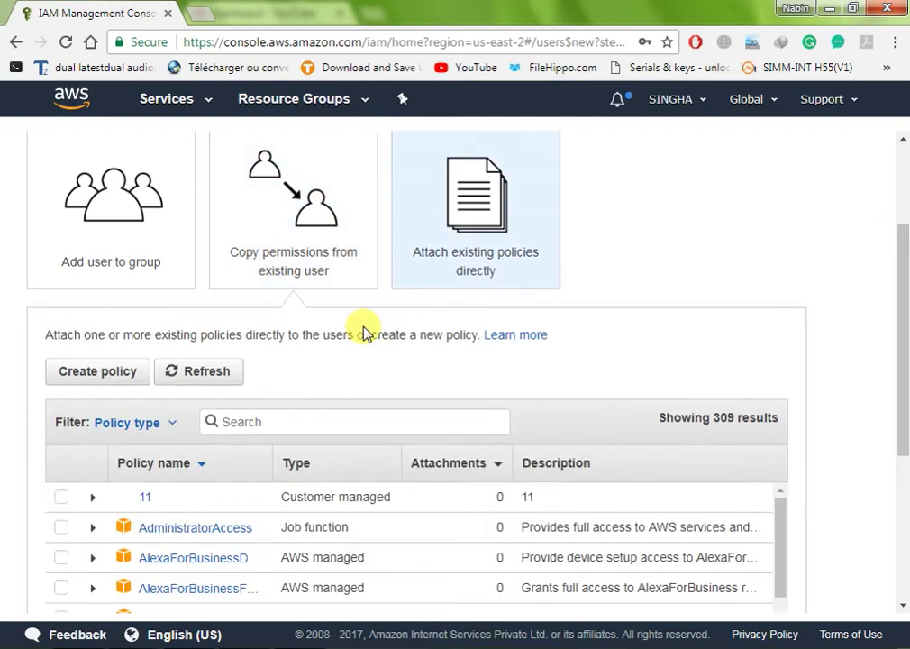
- Search 'admin', select AdministratorAccess, and advance to the Review summary
{"action": "left_click", "coordinate": [274, 420]}
{"action": "type", "text": "admin"}
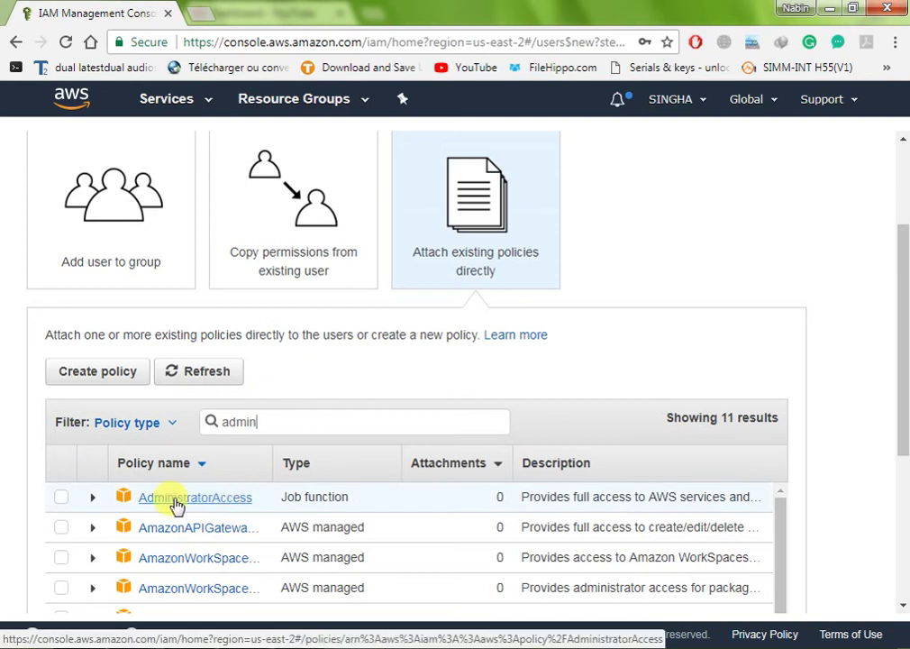
{"action": "left_click", "coordinate": [60, 497]}
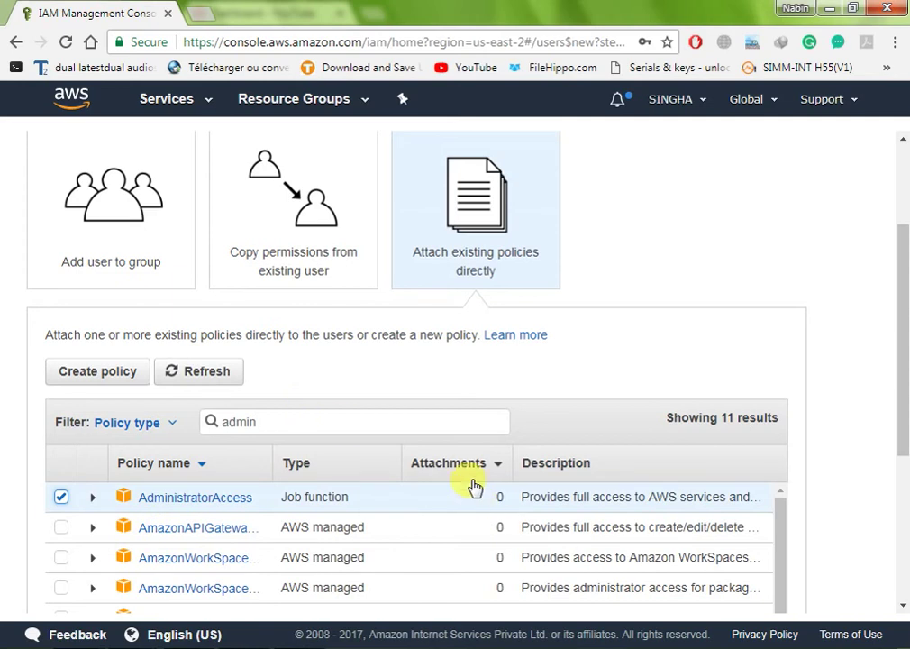
{"action": "scroll", "coordinate": [593, 500], "scroll_direction": "down", "scroll_amount": 2}
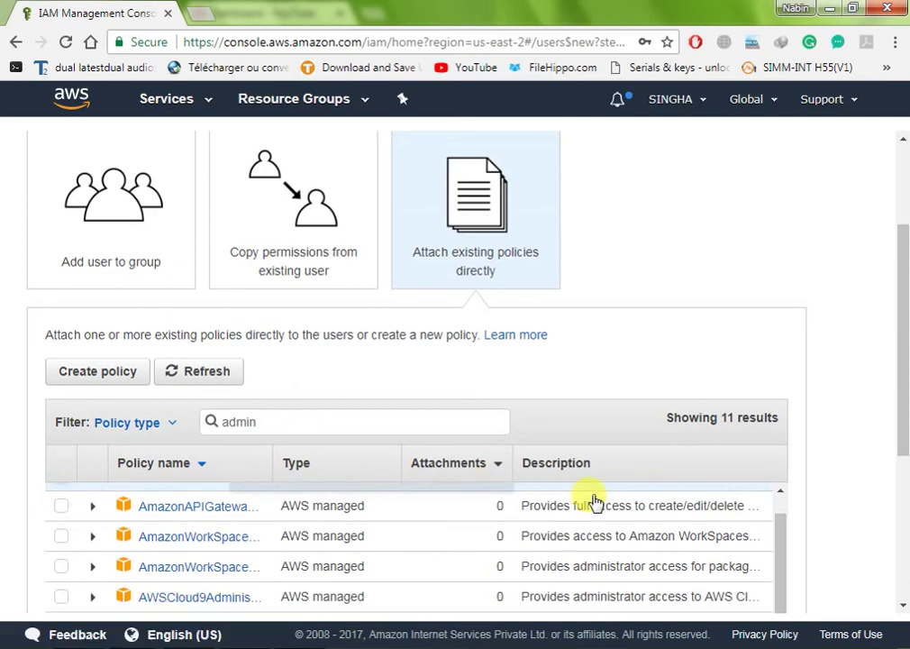
{"action": "scroll", "coordinate": [829, 515], "scroll_direction": "down", "scroll_amount": 4}
{"action": "left_click", "coordinate": [762, 564]}
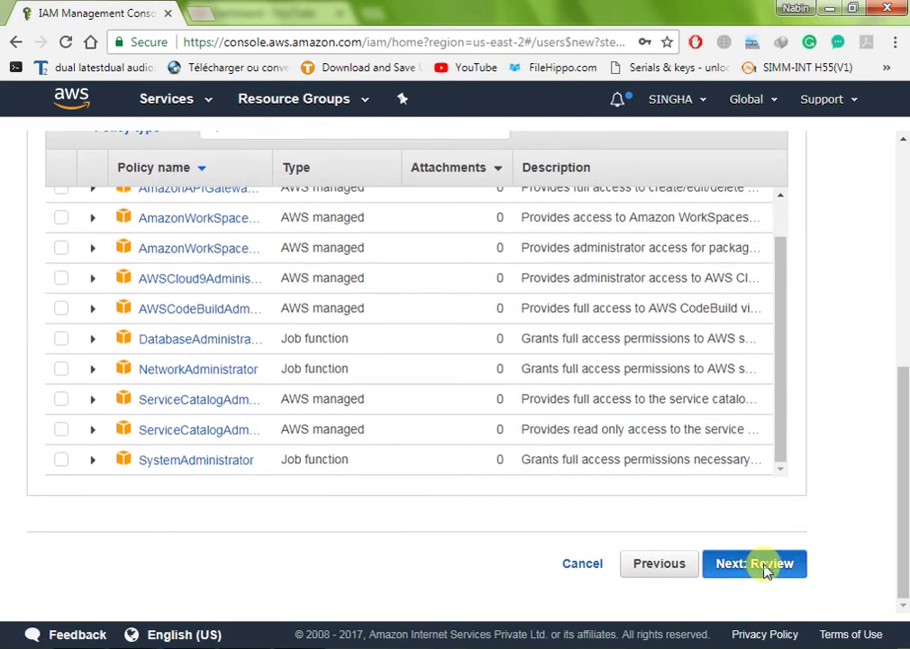
{"action": "scroll", "coordinate": [662, 492], "scroll_direction": "down", "scroll_amount": 2}
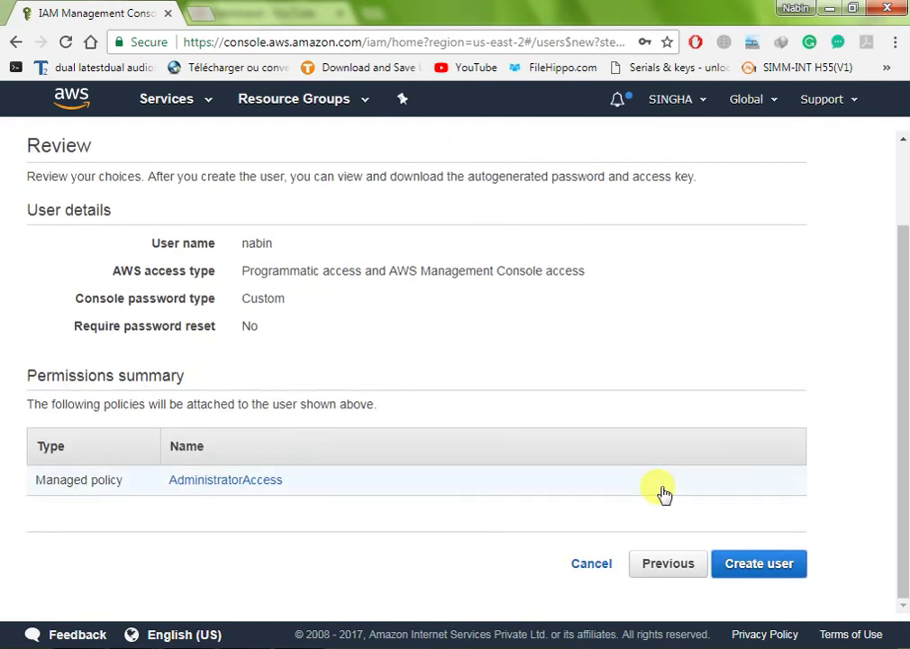
- Create user nabin, download its credentials as nabin.csv, and open the file
{"action": "left_click", "coordinate": [760, 568]}
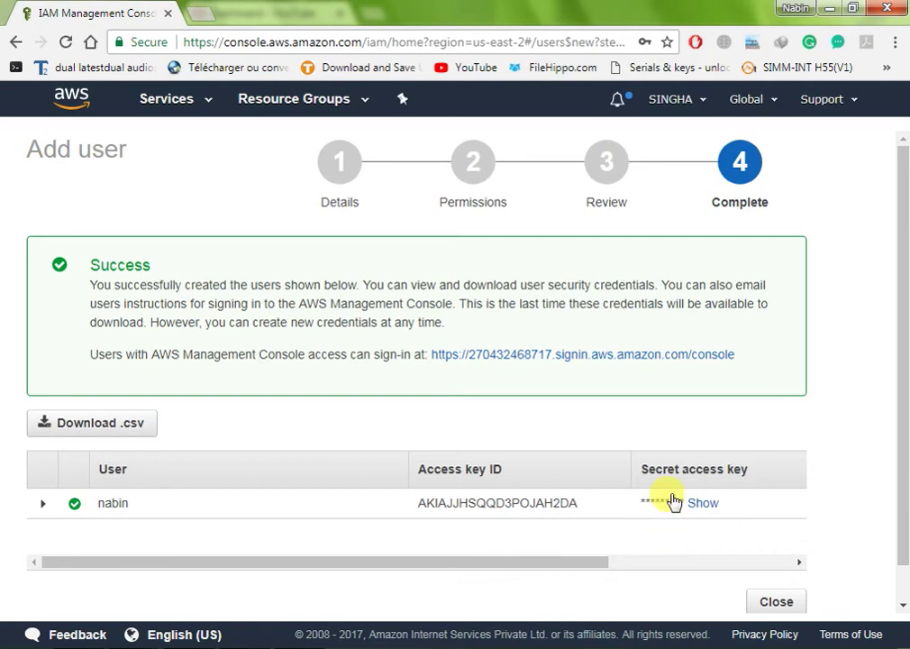
{"action": "left_click", "coordinate": [129, 426]}
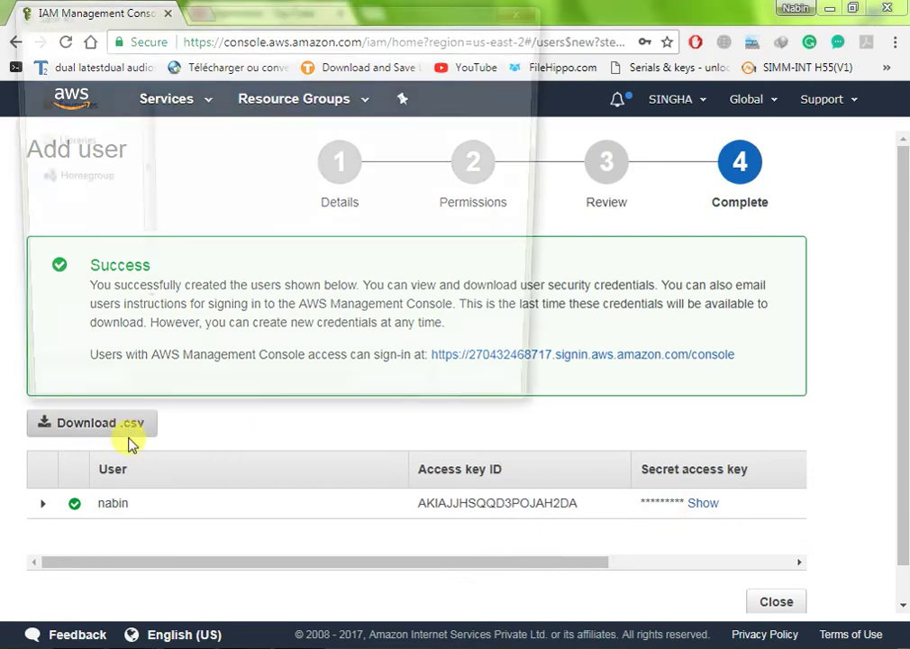
{"action": "type", "text": "nabin"}
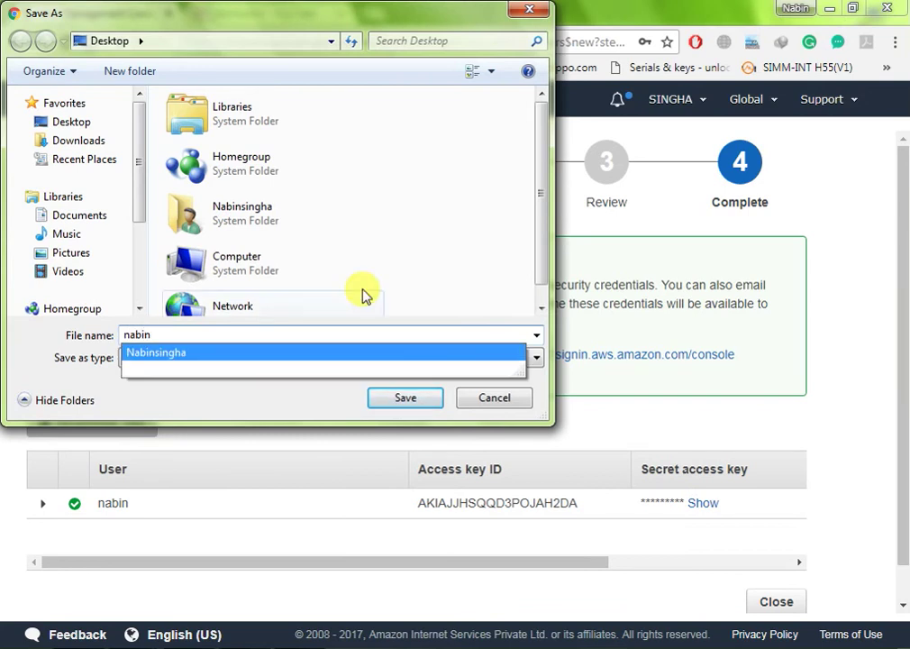
{"action": "left_click", "coordinate": [416, 270]}
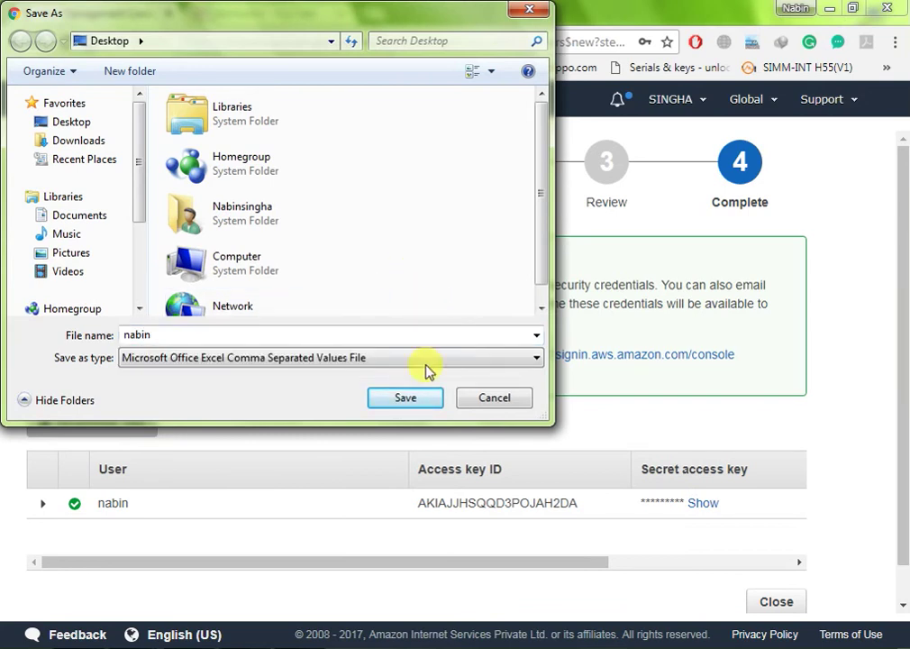
{"action": "left_click", "coordinate": [402, 401]}
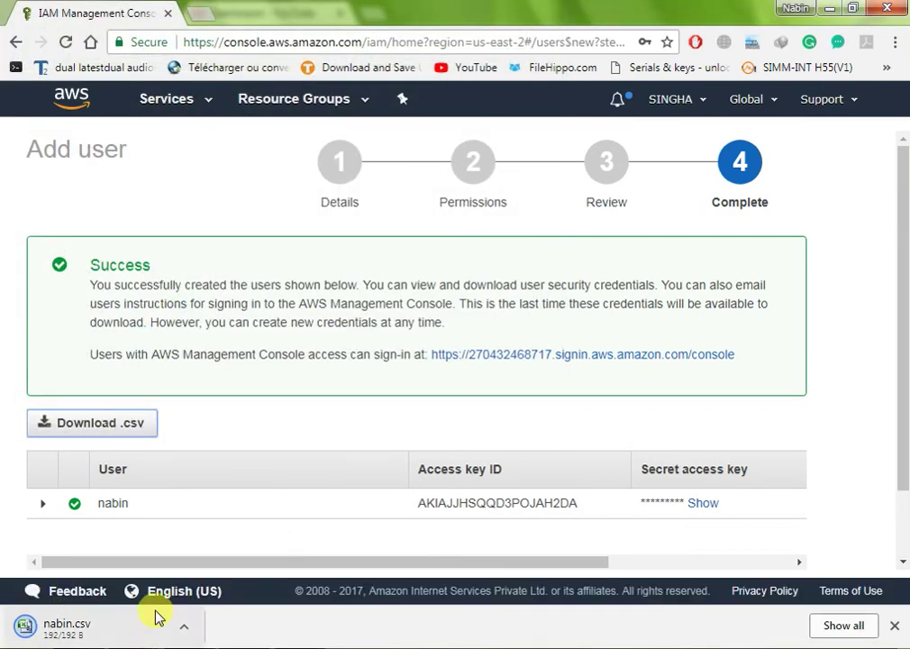
{"action": "left_click", "coordinate": [123, 631]}
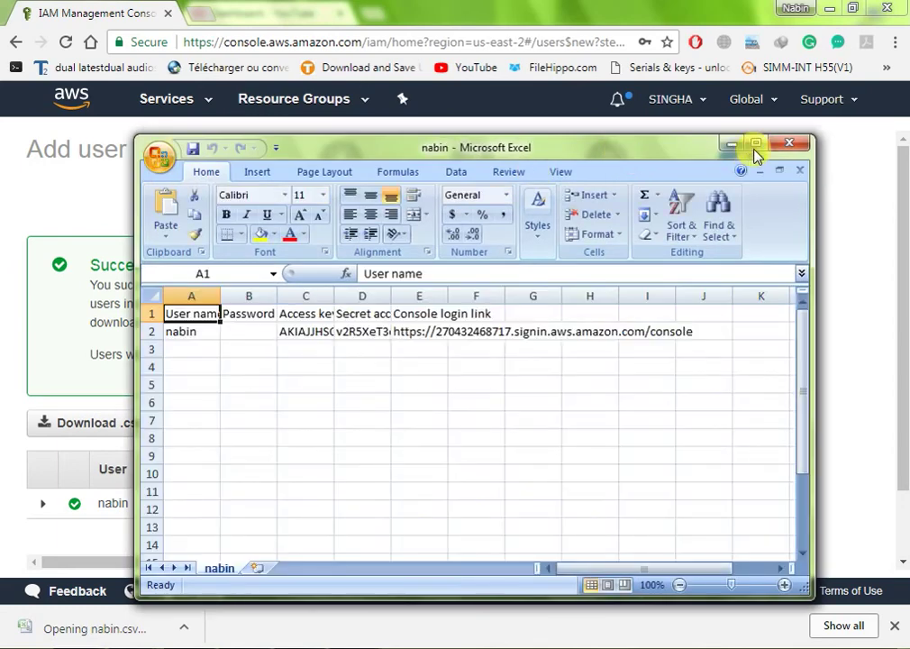
- Maximize the nabin.csv sheet and widen columns A through D to fit their contents
{"action": "left_click", "coordinate": [756, 146]}
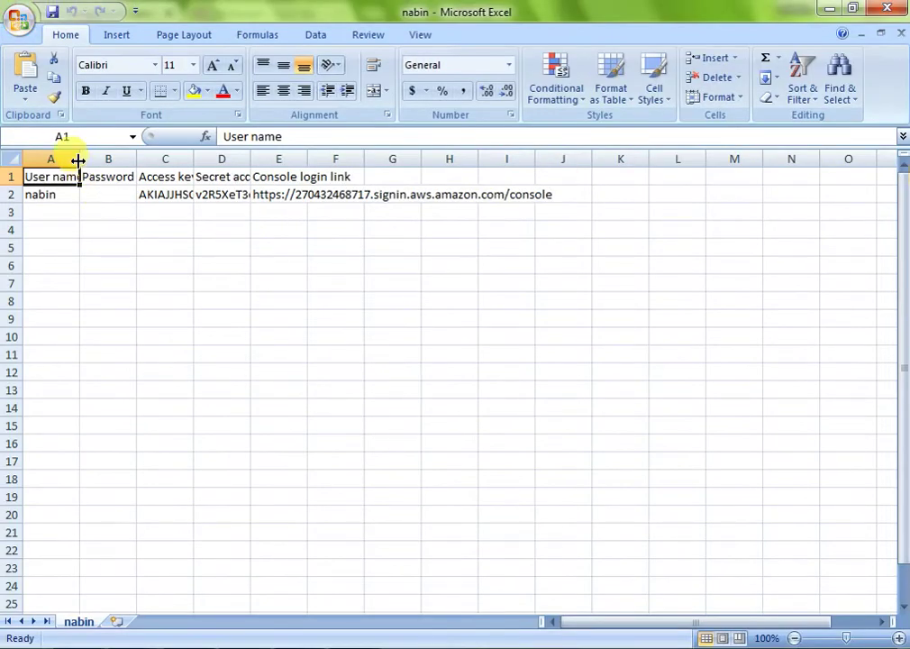
{"action": "left_click_drag", "start_coordinate": [79, 159], "coordinate": [169, 160]}
{"action": "left_click_drag", "start_coordinate": [224, 161], "coordinate": [259, 161]}
{"action": "left_click_drag", "start_coordinate": [318, 160], "coordinate": [417, 166]}
{"action": "left_click_drag", "start_coordinate": [474, 158], "coordinate": [647, 158]}
- Copy the Console login link heading and URL from E1:E2 into cell A5
{"action": "left_click", "coordinate": [671, 177]}
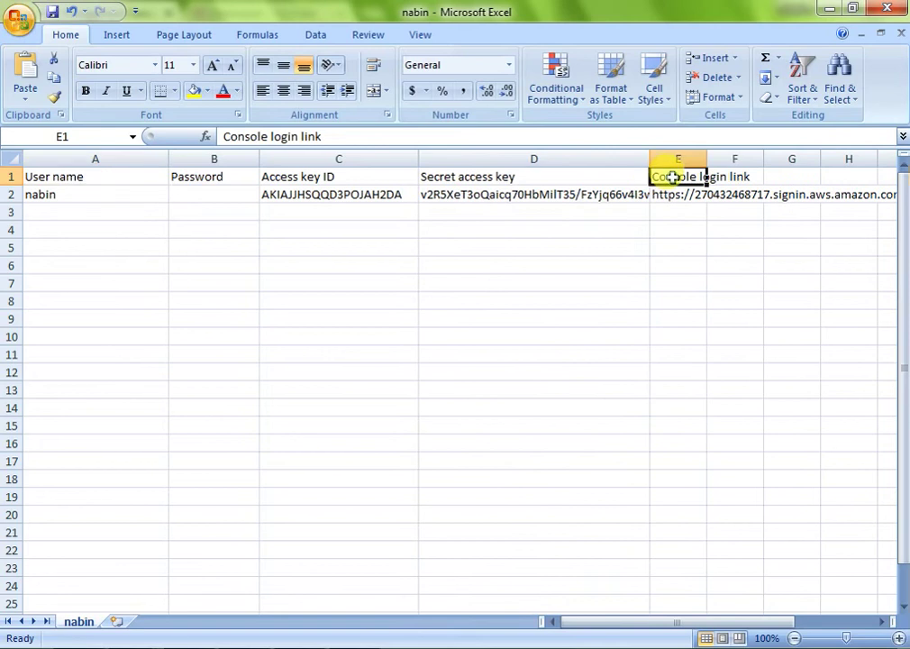
{"action": "left_click", "coordinate": [678, 195]}
{"action": "left_click", "coordinate": [736, 229]}
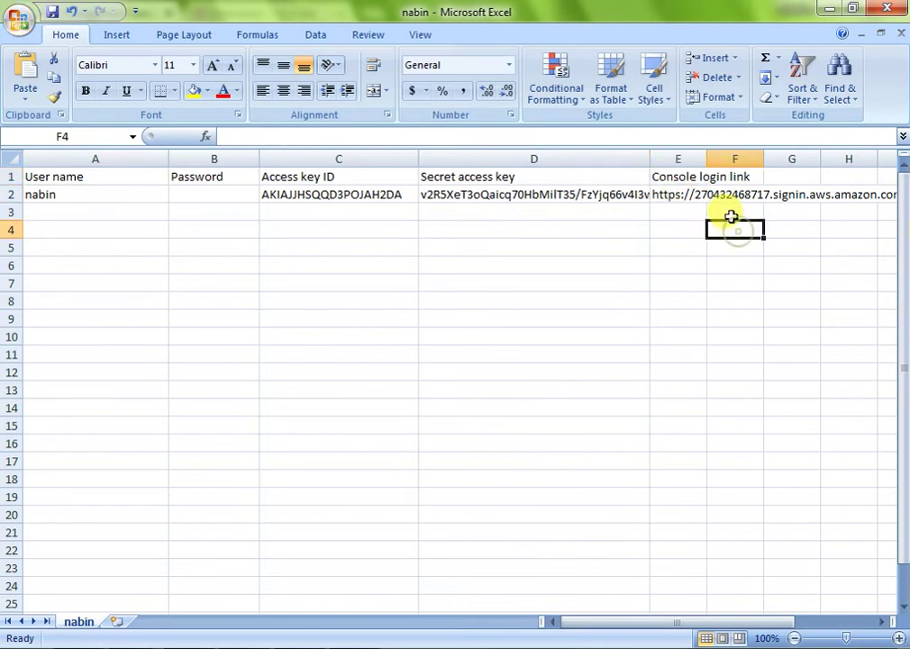
{"action": "left_click_drag", "start_coordinate": [723, 208], "coordinate": [677, 199]}
{"action": "left_click", "coordinate": [678, 265]}
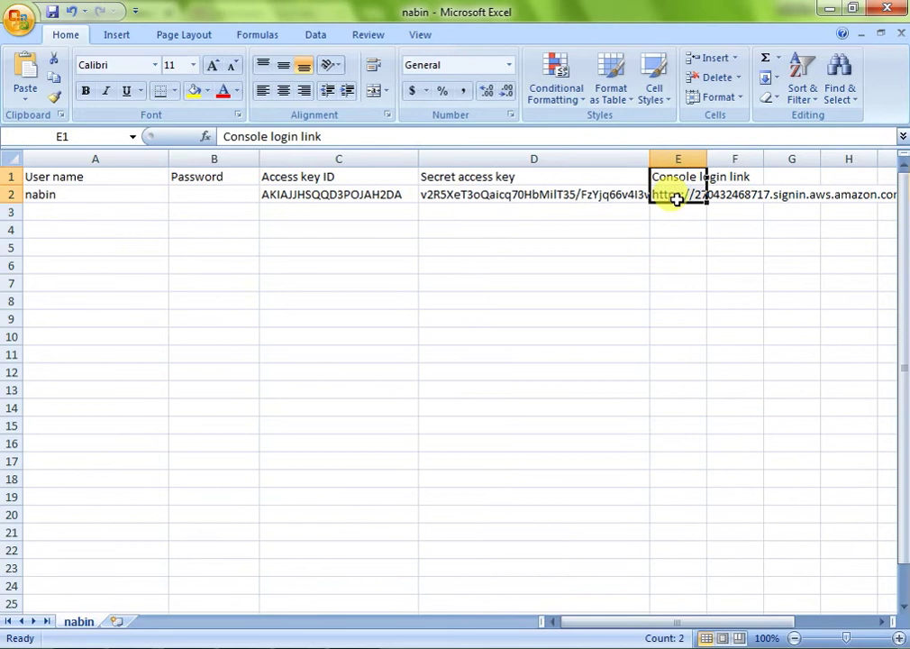
{"action": "key", "text": "ctrl+c"}
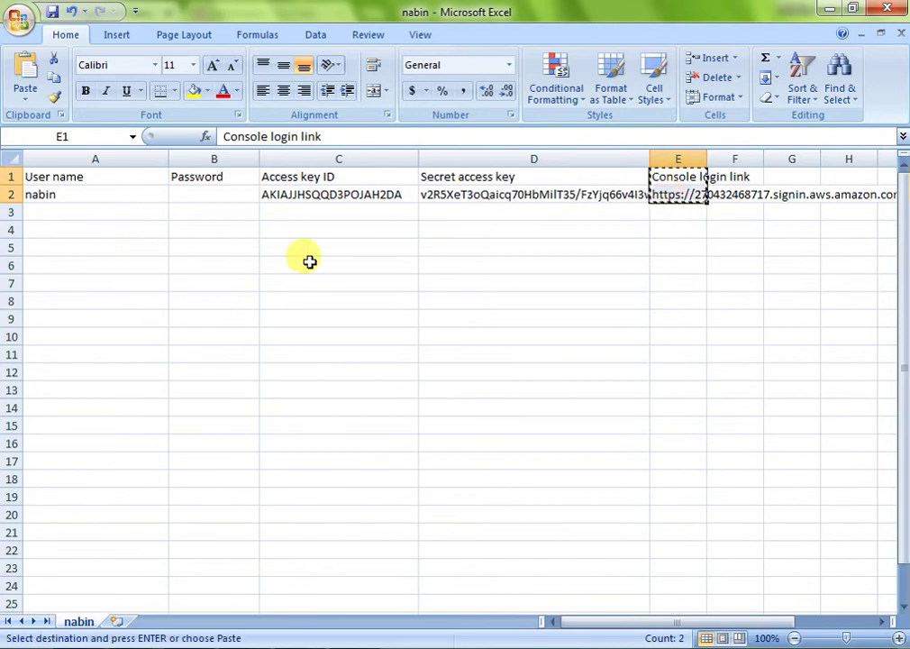
{"action": "left_click", "coordinate": [87, 250]}
{"action": "key", "text": "ctrl+c"}
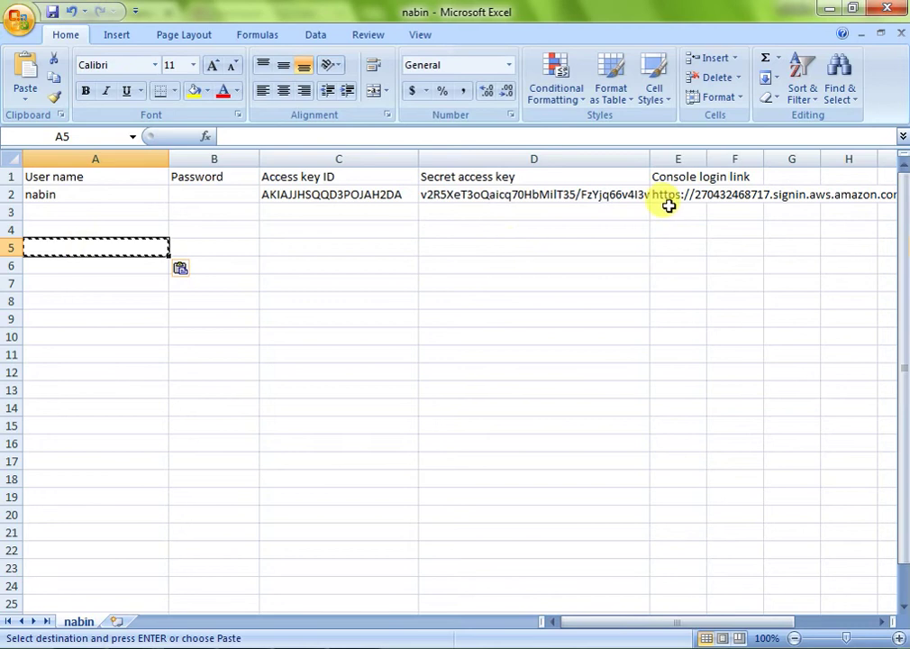
{"action": "left_click_drag", "start_coordinate": [666, 197], "coordinate": [668, 177]}
{"action": "key", "text": "ctrl+c"}
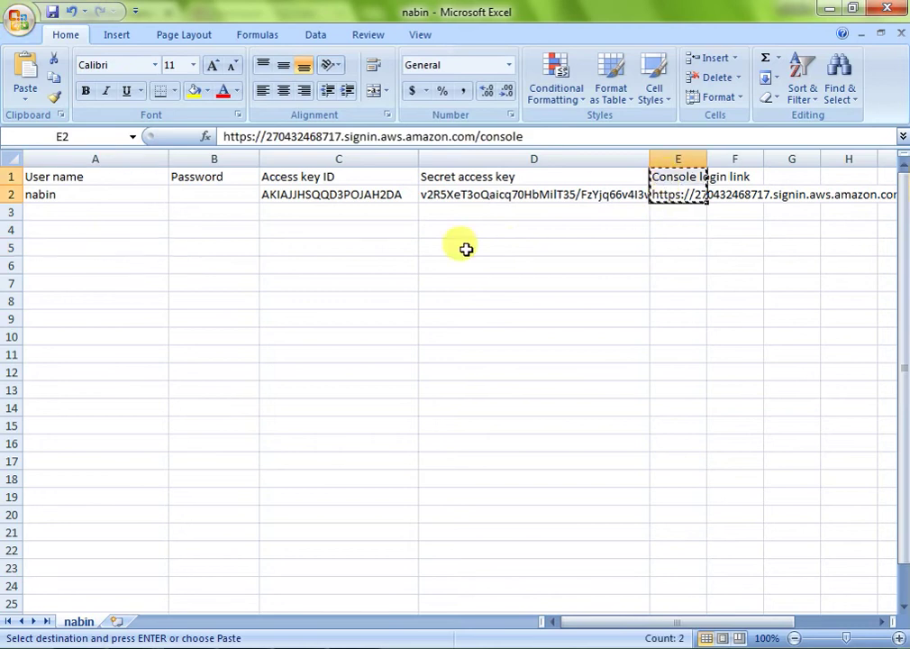
{"action": "left_click", "coordinate": [90, 252]}
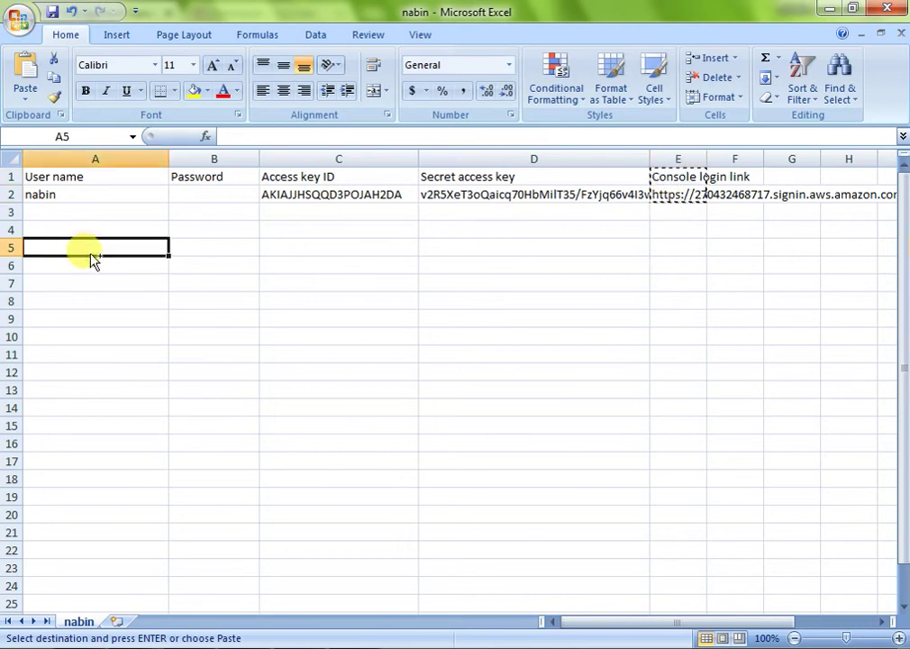
{"action": "key", "text": "ctrl+v"}
- Clear the original Console login link cells in column E
{"action": "left_click", "coordinate": [677, 191]}
{"action": "left_click_drag", "start_coordinate": [679, 209], "coordinate": [670, 177]}
{"action": "key", "text": "Delete"}
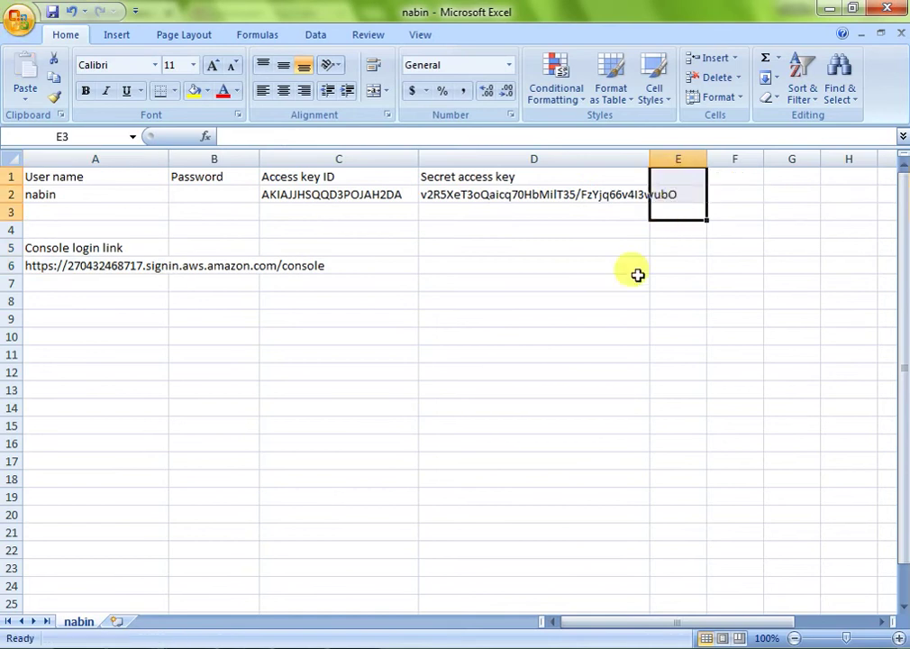
{"action": "left_click", "coordinate": [575, 297]}
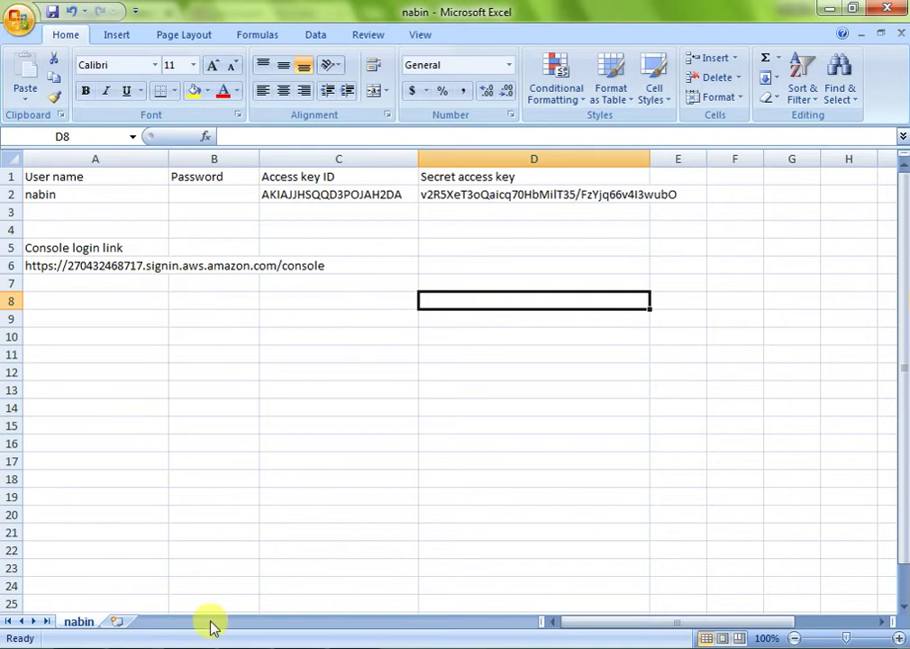
{"action": "mouse_move", "coordinate": [132, 640]}
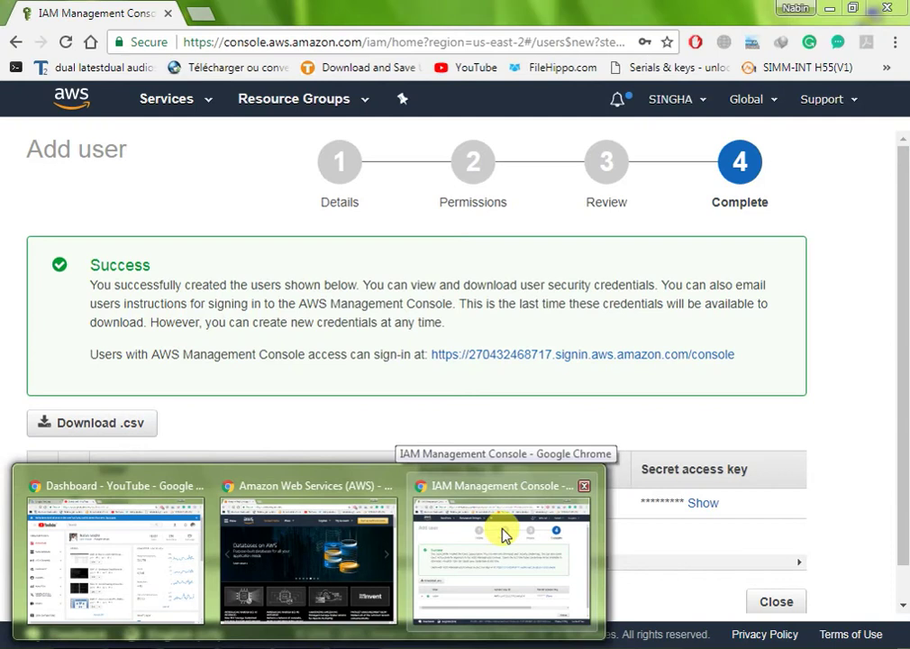
- Close the nabin success page to return to the IAM Users list, then minimize Excel
{"action": "left_click", "coordinate": [497, 531]}
{"action": "scroll", "coordinate": [701, 416], "scroll_direction": "down", "scroll_amount": 1}
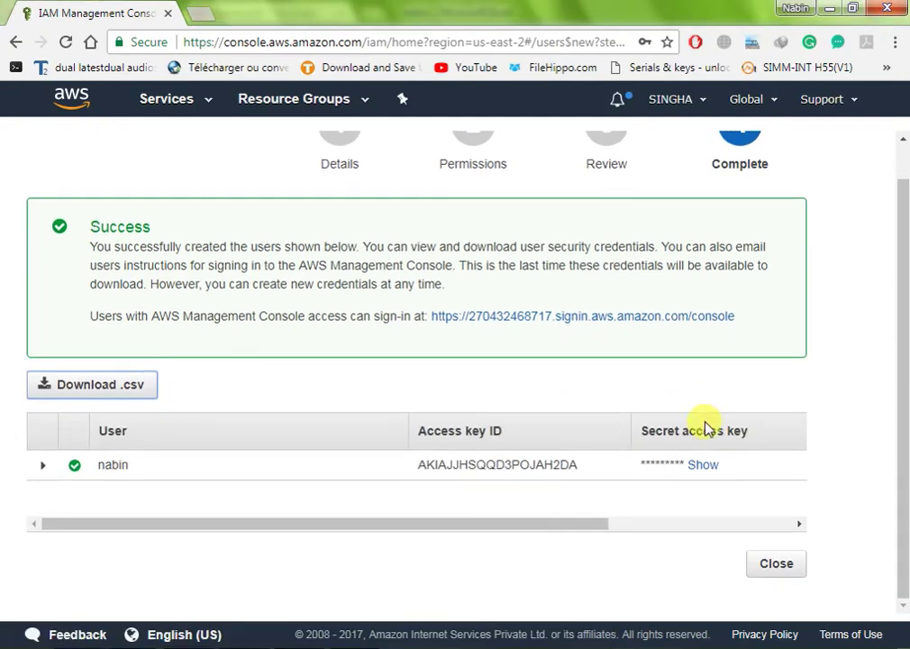
{"action": "left_click", "coordinate": [774, 564]}
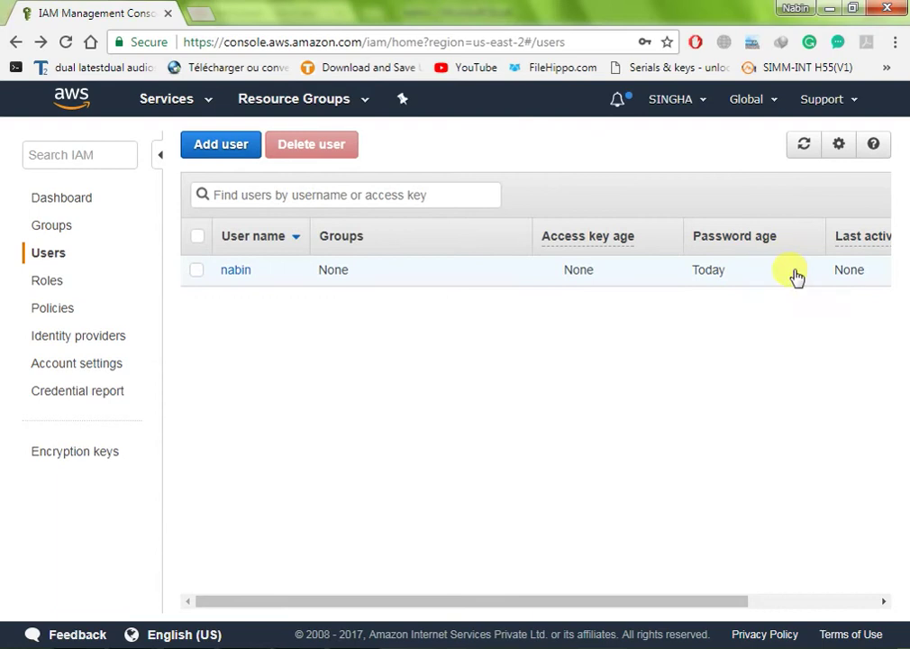
{"action": "key", "text": "alt+Tab"}
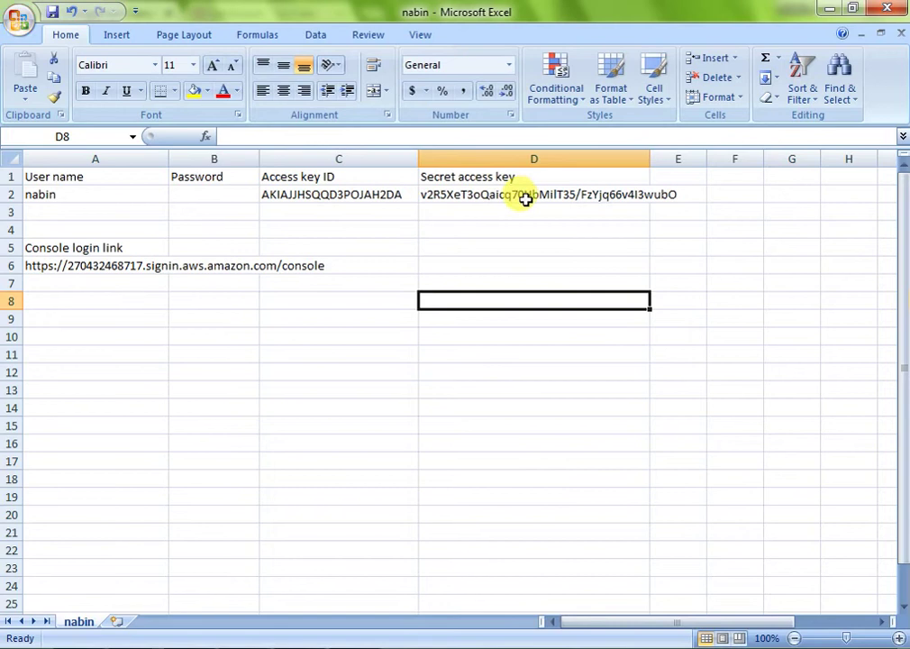
{"action": "left_click", "coordinate": [829, 9]}
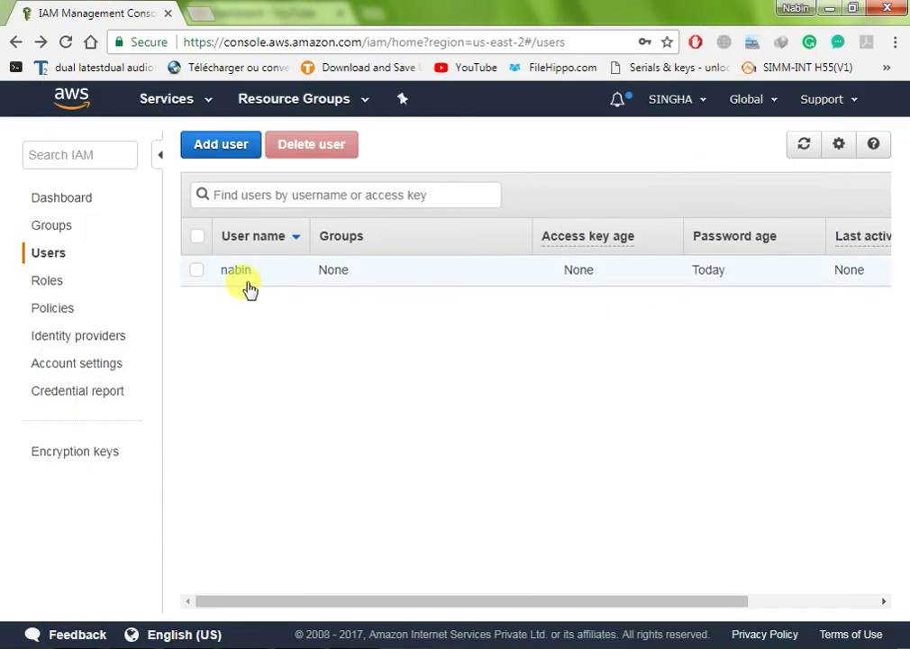
- Add user demo1 with console access and a custom password, no reset required, and continue to permissions
{"action": "left_click", "coordinate": [211, 143]}
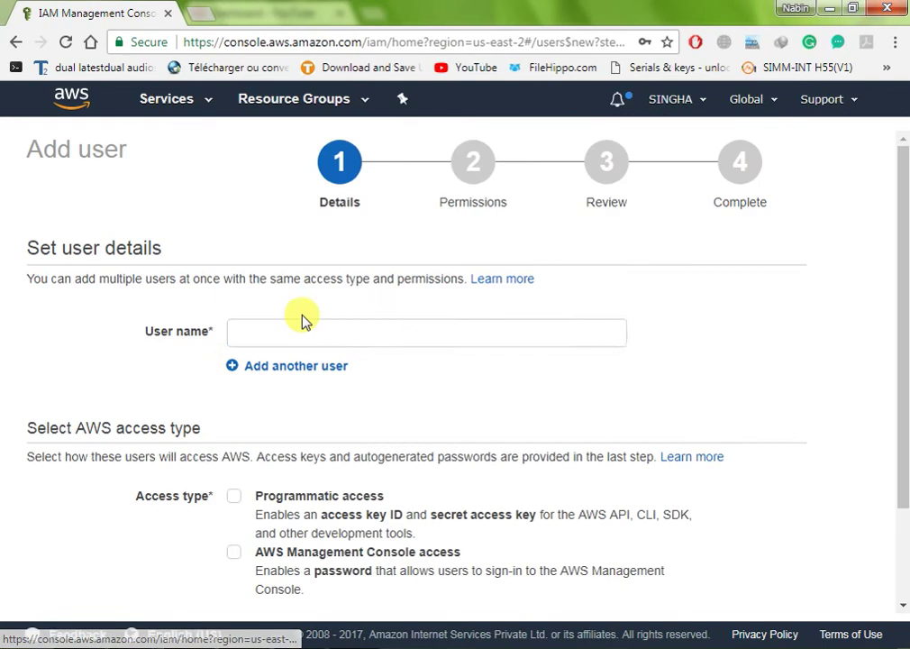
{"action": "left_click", "coordinate": [268, 331]}
{"action": "type", "text": "demo1"}
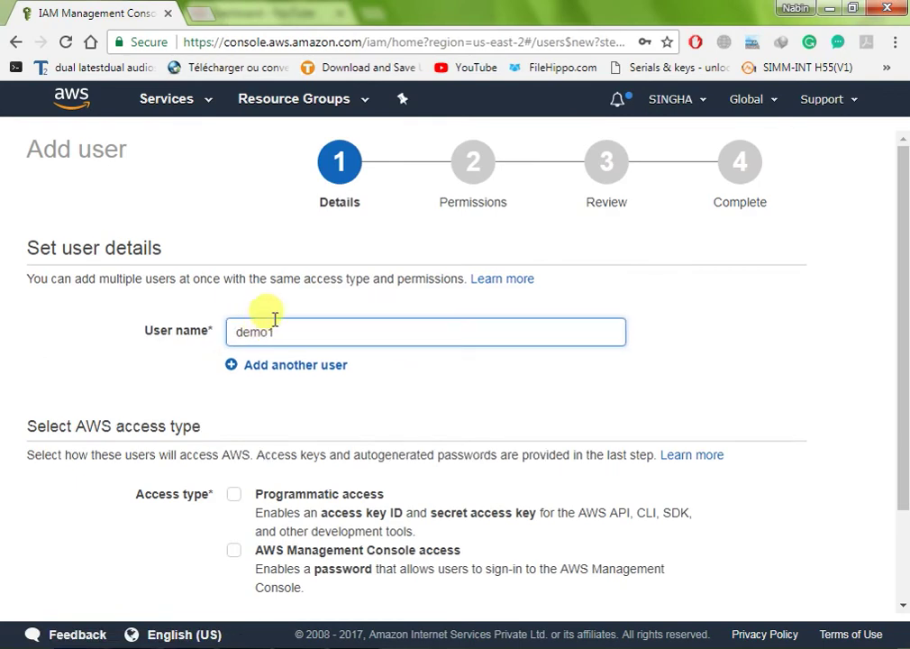
{"action": "scroll", "coordinate": [315, 360], "scroll_direction": "down", "scroll_amount": 2}
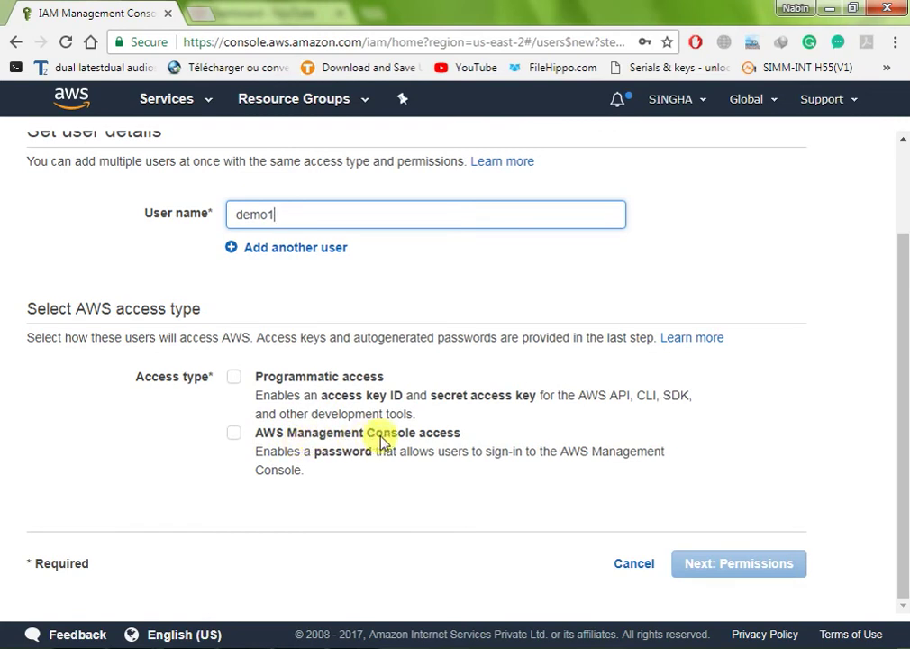
{"action": "left_click", "coordinate": [234, 433]}
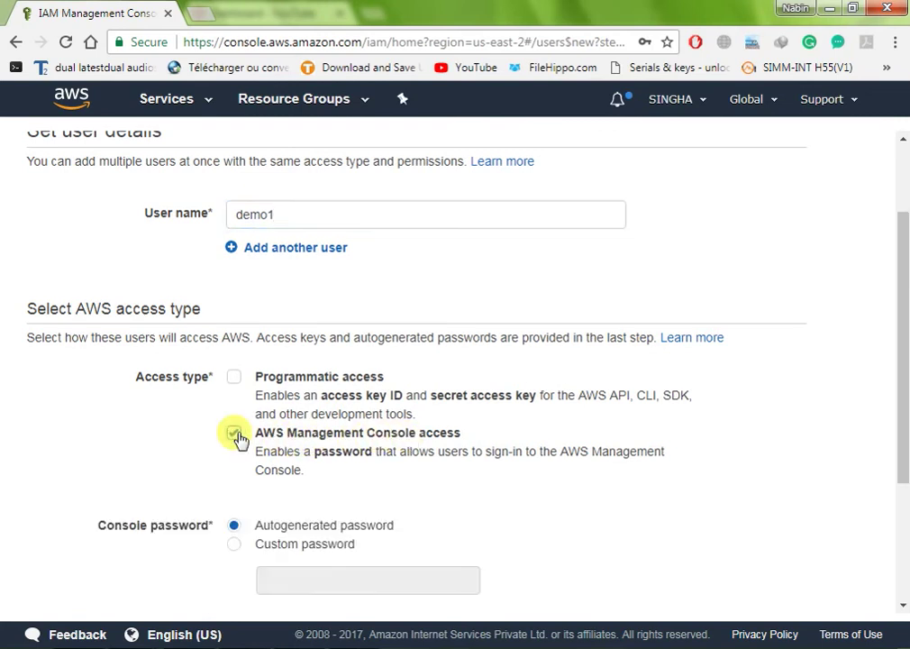
{"action": "scroll", "coordinate": [299, 521], "scroll_direction": "down", "scroll_amount": 3}
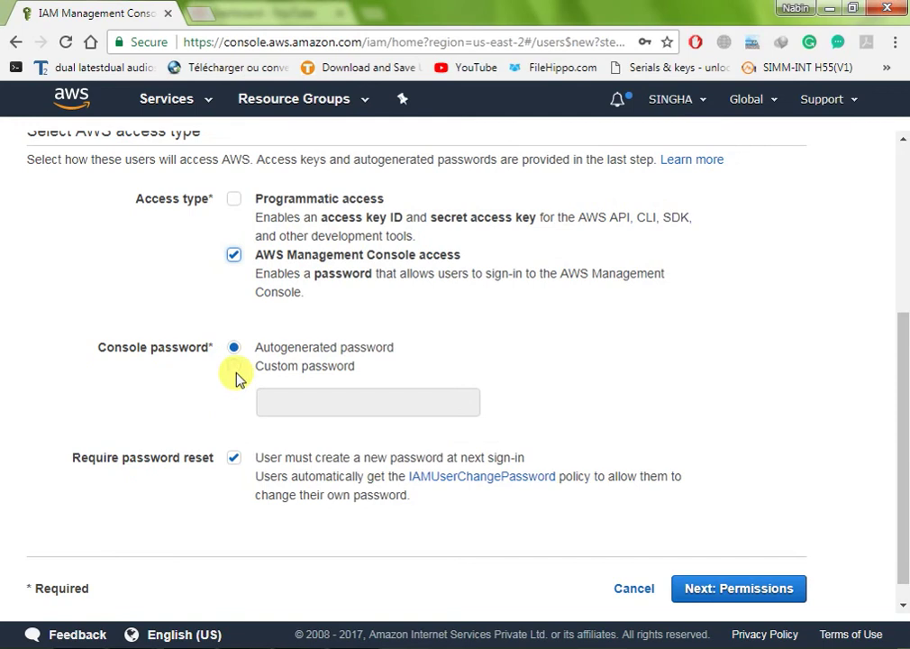
{"action": "left_click", "coordinate": [234, 365]}
{"action": "left_click", "coordinate": [325, 403]}
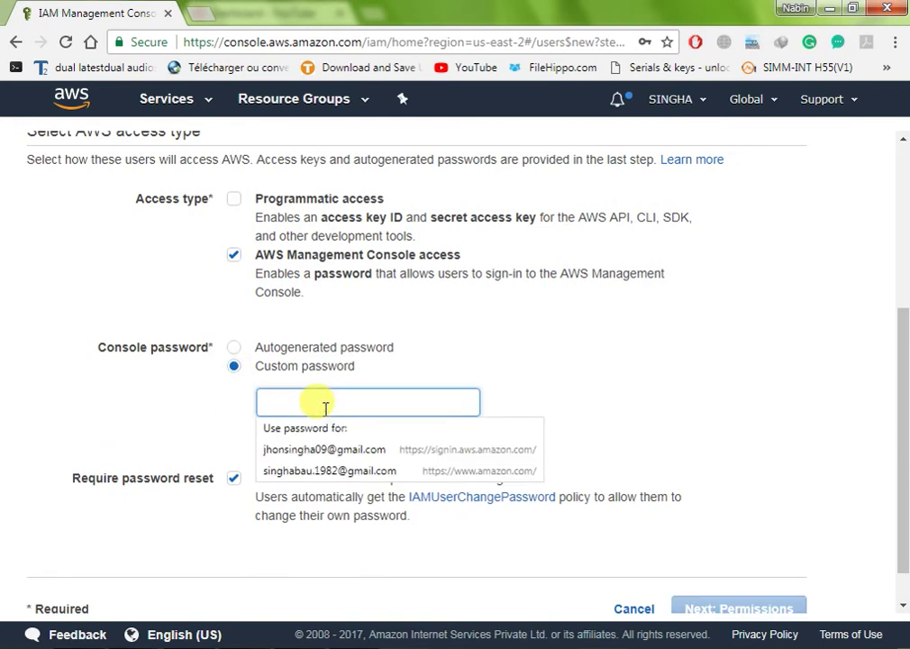
{"action": "type", "text": "•••"}
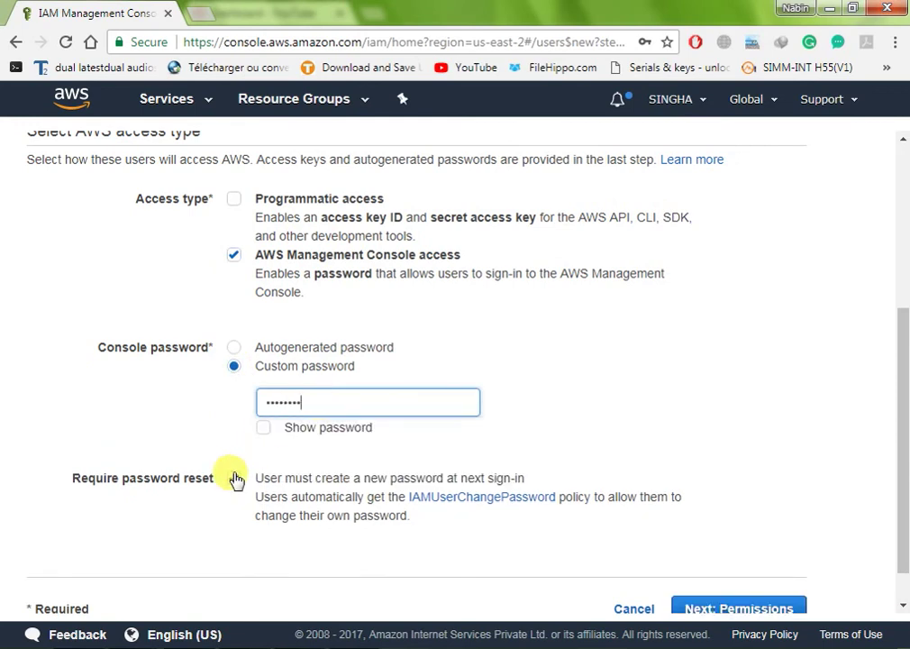
{"action": "left_click", "coordinate": [233, 478]}
{"action": "left_click", "coordinate": [762, 609]}
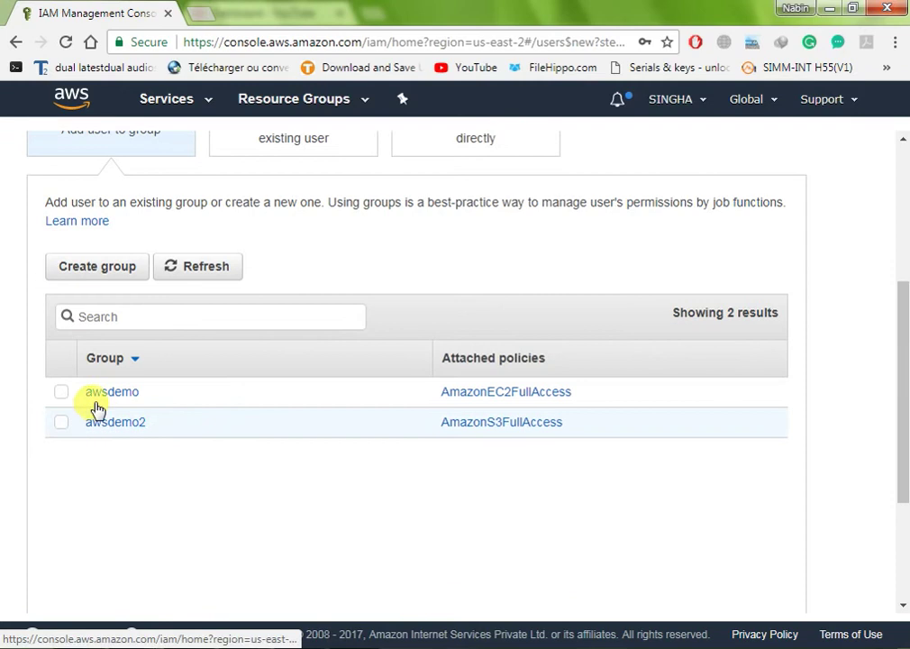
- Put demo1 in the awsdemo group, review, and create the user
{"action": "left_click", "coordinate": [60, 398]}
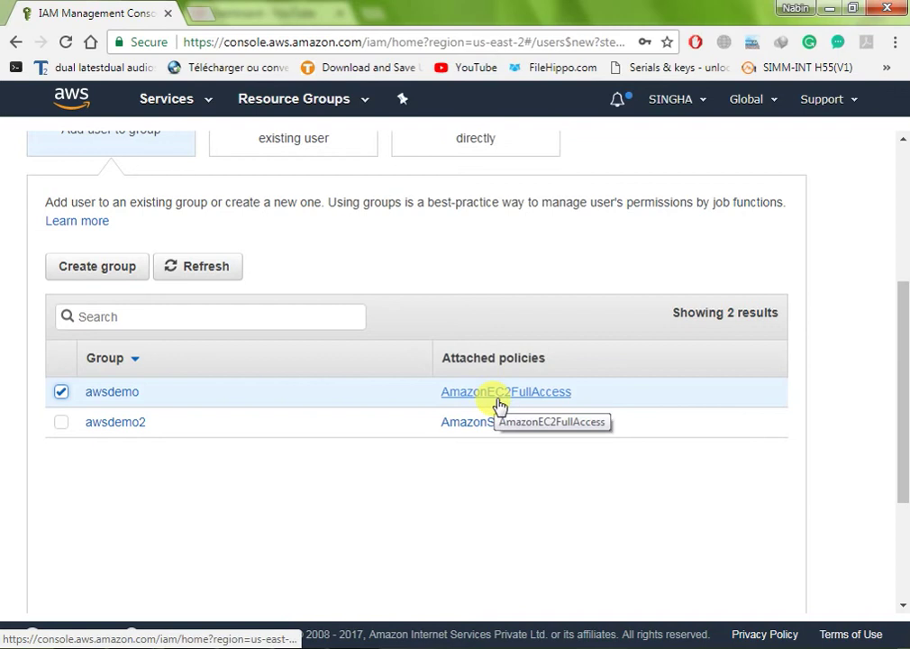
{"action": "scroll", "coordinate": [531, 455], "scroll_direction": "down", "scroll_amount": 3}
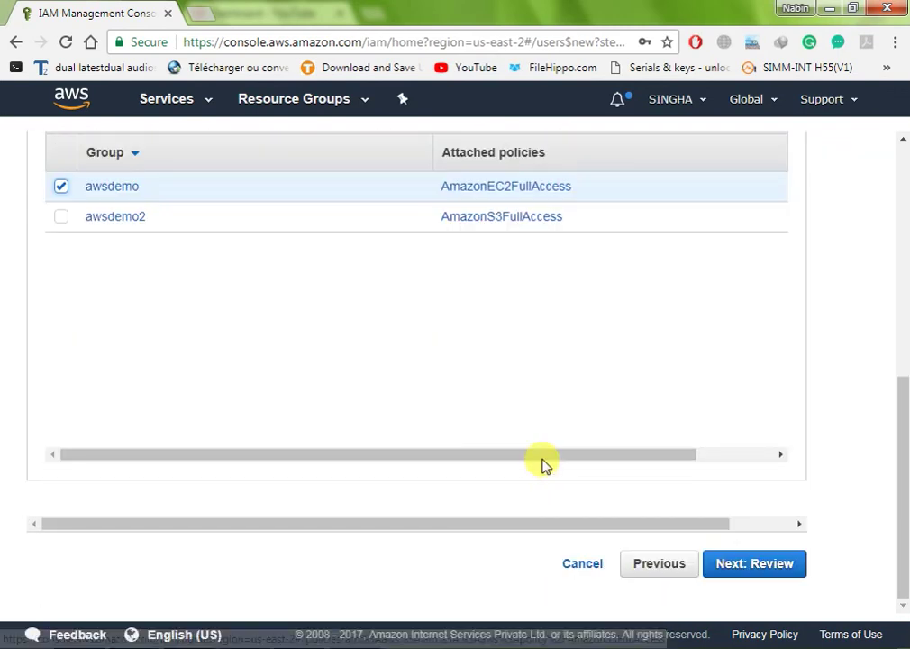
{"action": "left_click", "coordinate": [748, 563]}
{"action": "scroll", "coordinate": [676, 468], "scroll_direction": "down", "scroll_amount": 2}
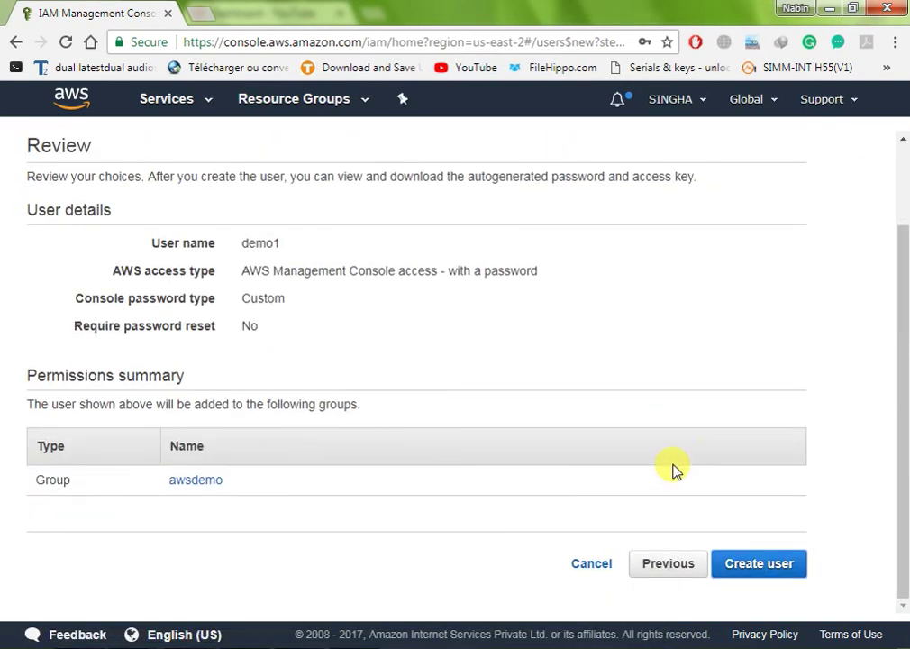
{"action": "left_click", "coordinate": [736, 561]}
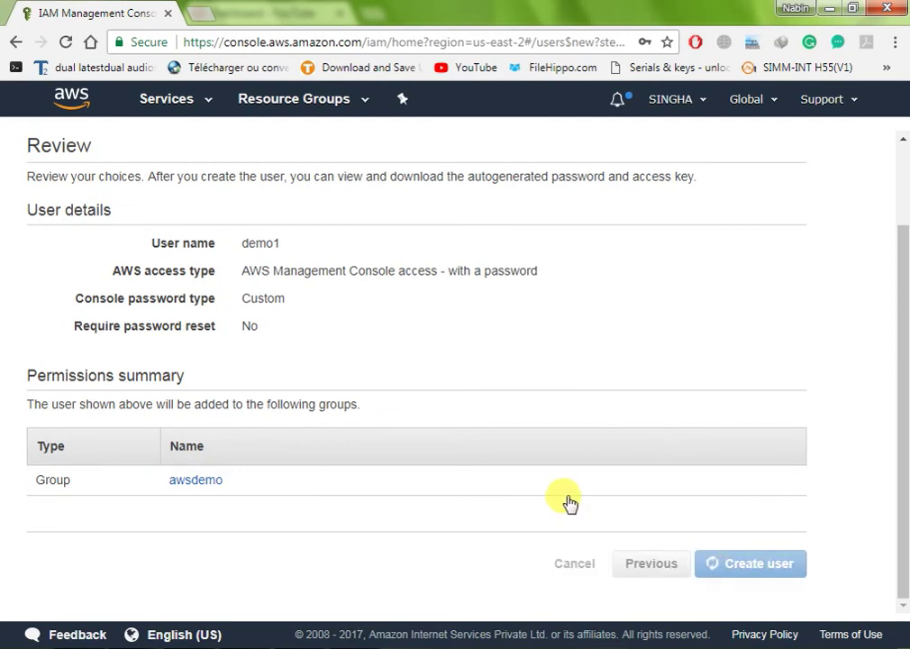
{"action": "scroll", "coordinate": [566, 491], "scroll_direction": "down", "scroll_amount": 2}
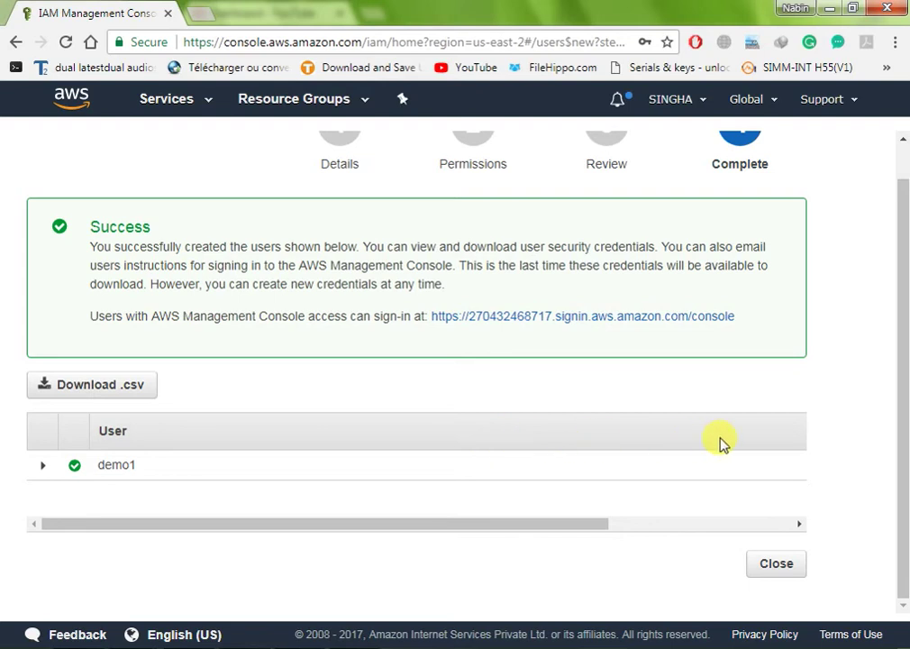
- Check the demo1 creation details and close its success page
{"action": "left_click", "coordinate": [39, 467]}
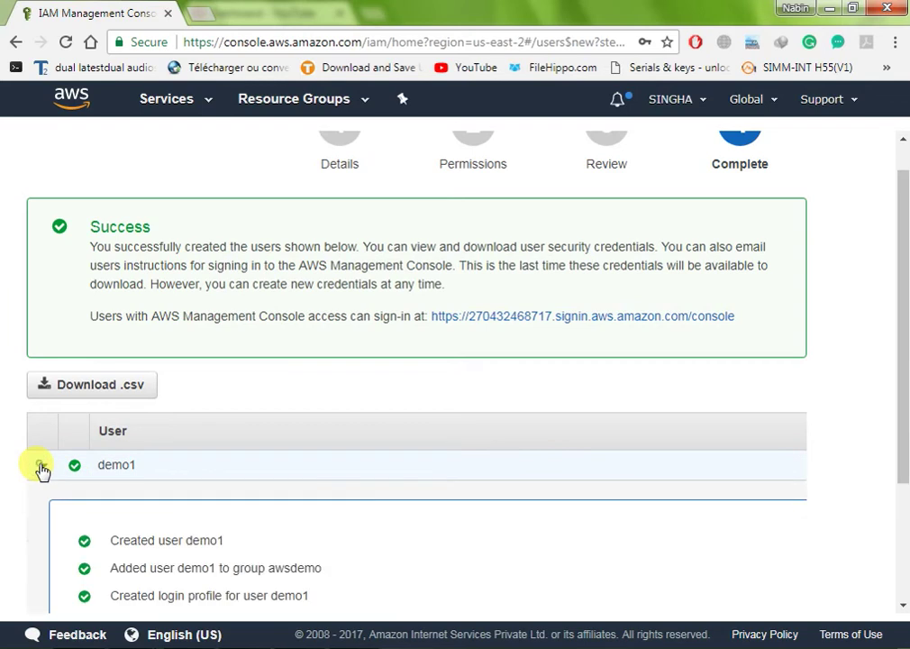
{"action": "left_click", "coordinate": [42, 467]}
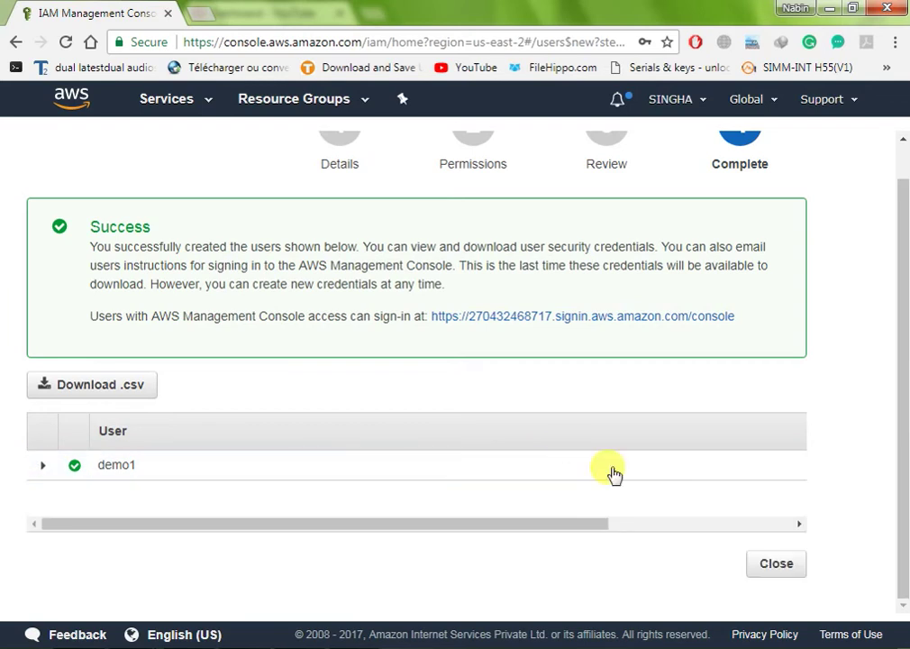
{"action": "left_click", "coordinate": [774, 566]}
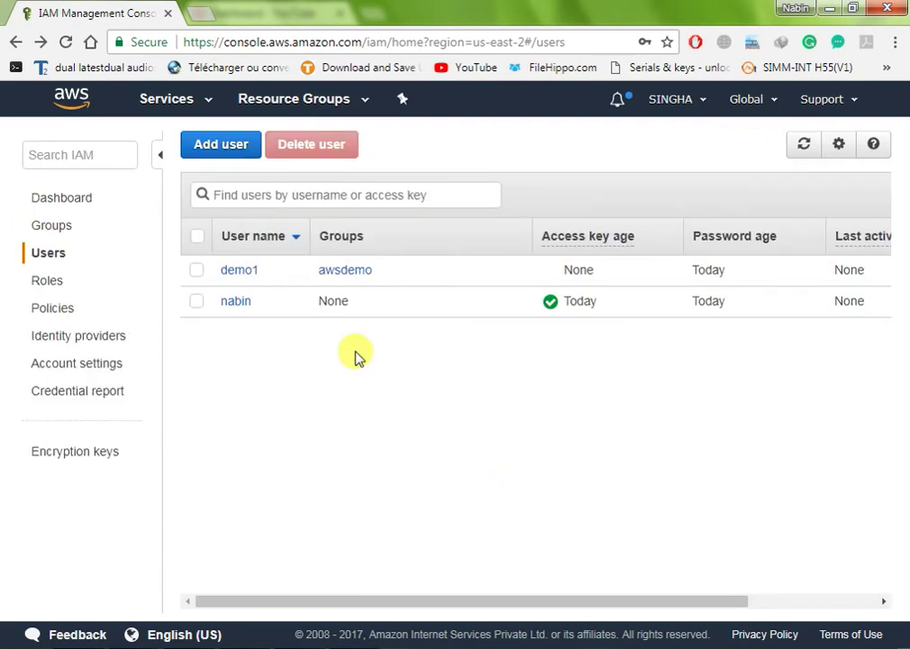
- Start new user demo2 with programmatic access and move to the permissions step
{"action": "left_click", "coordinate": [220, 145]}
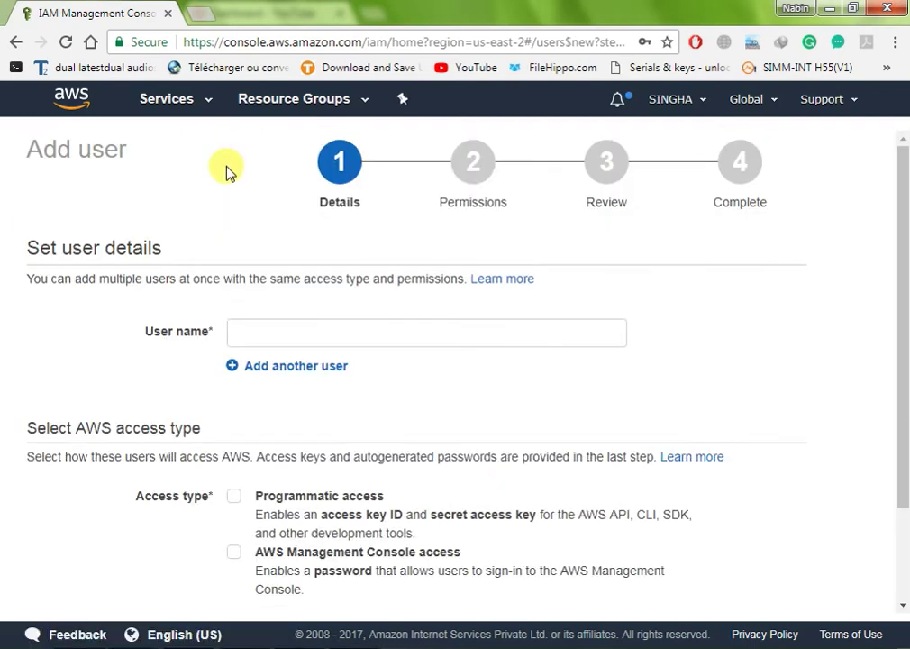
{"action": "left_click", "coordinate": [300, 339]}
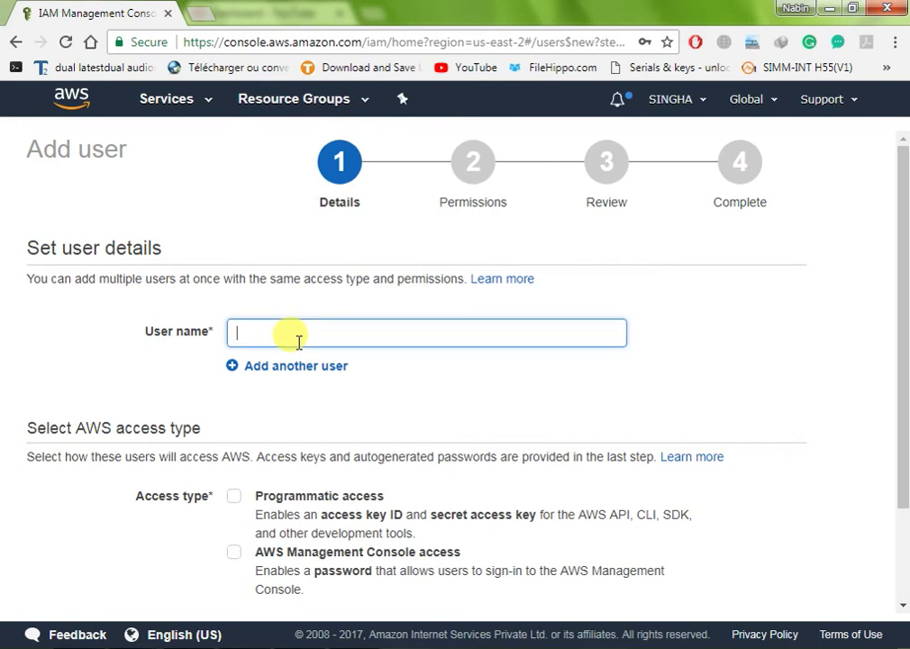
{"action": "type", "text": "demo2"}
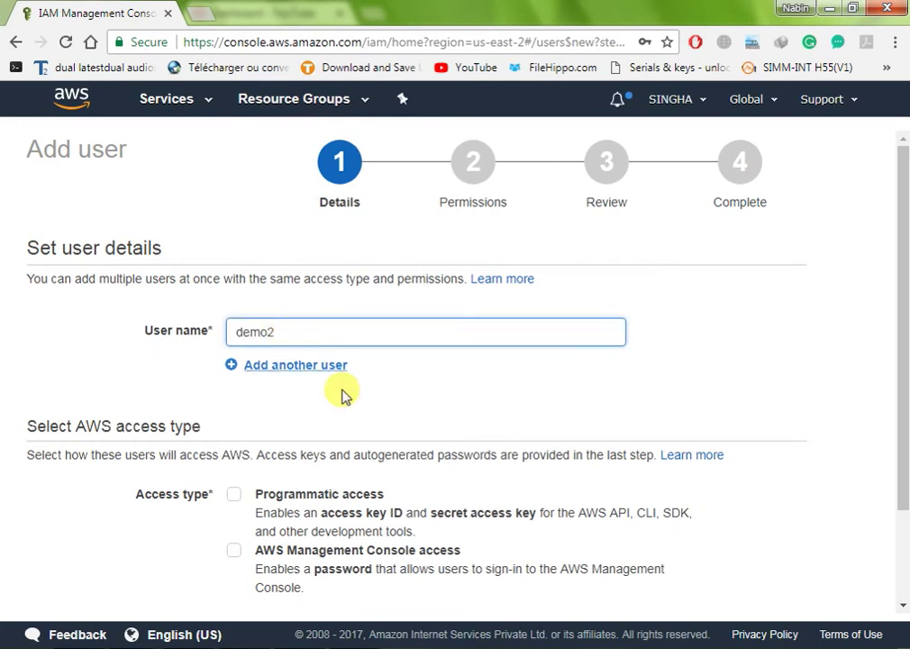
{"action": "scroll", "coordinate": [345, 392], "scroll_direction": "down", "scroll_amount": 1}
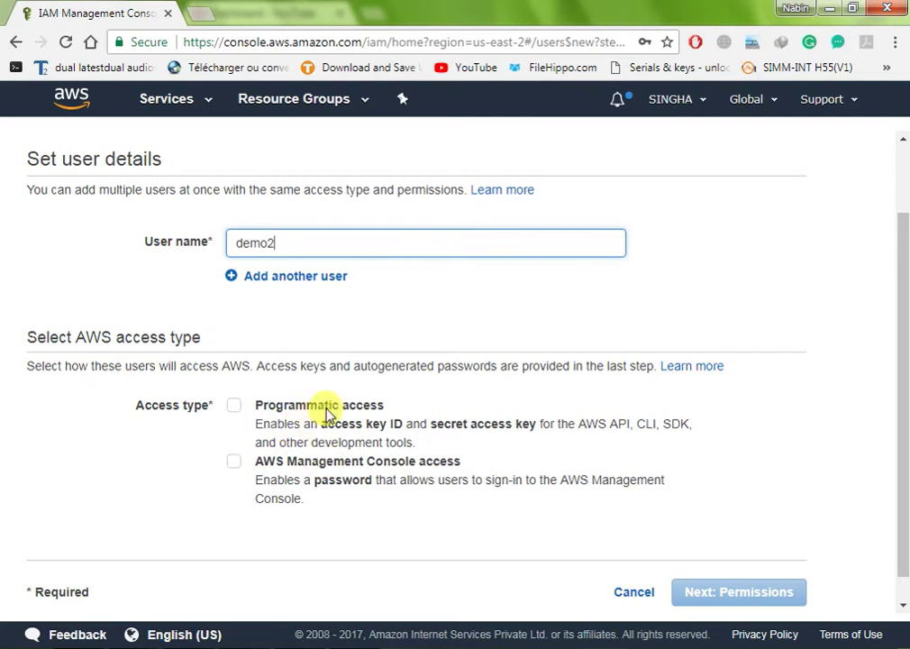
{"action": "left_click", "coordinate": [233, 406]}
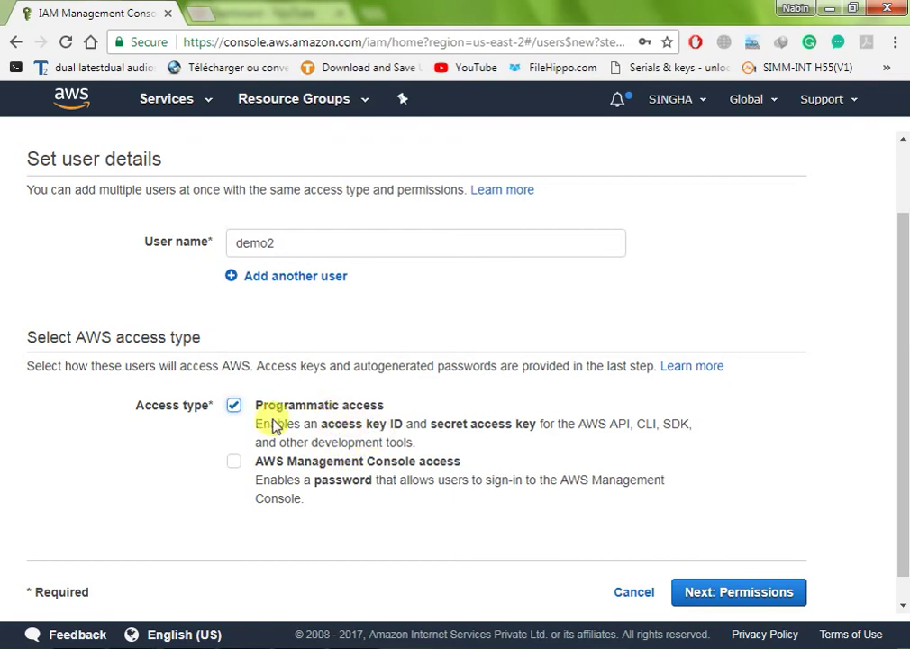
{"action": "scroll", "coordinate": [347, 420], "scroll_direction": "down", "scroll_amount": 1}
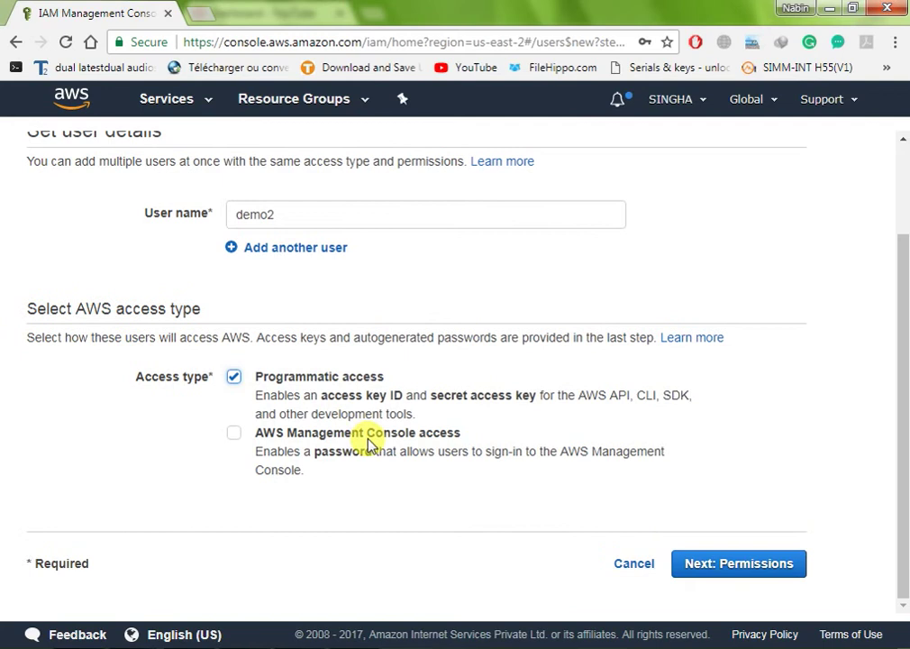
{"action": "left_click", "coordinate": [727, 567]}
- Add demo2 to the awsdemo2 group and continue to review
{"action": "scroll", "coordinate": [541, 482], "scroll_direction": "down", "scroll_amount": 1}
{"action": "scroll", "coordinate": [331, 491], "scroll_direction": "down", "scroll_amount": 2}
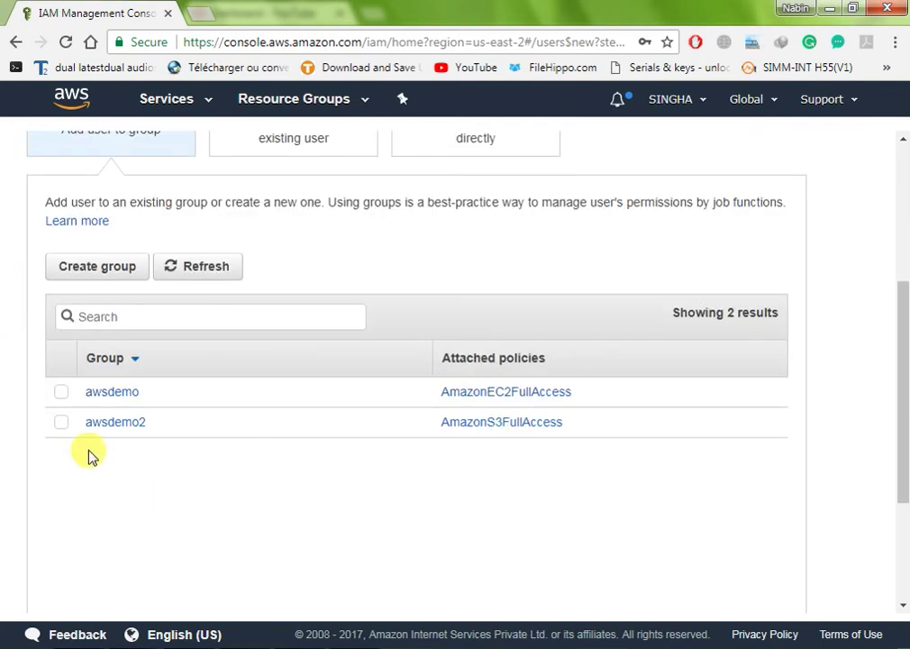
{"action": "left_click", "coordinate": [62, 423]}
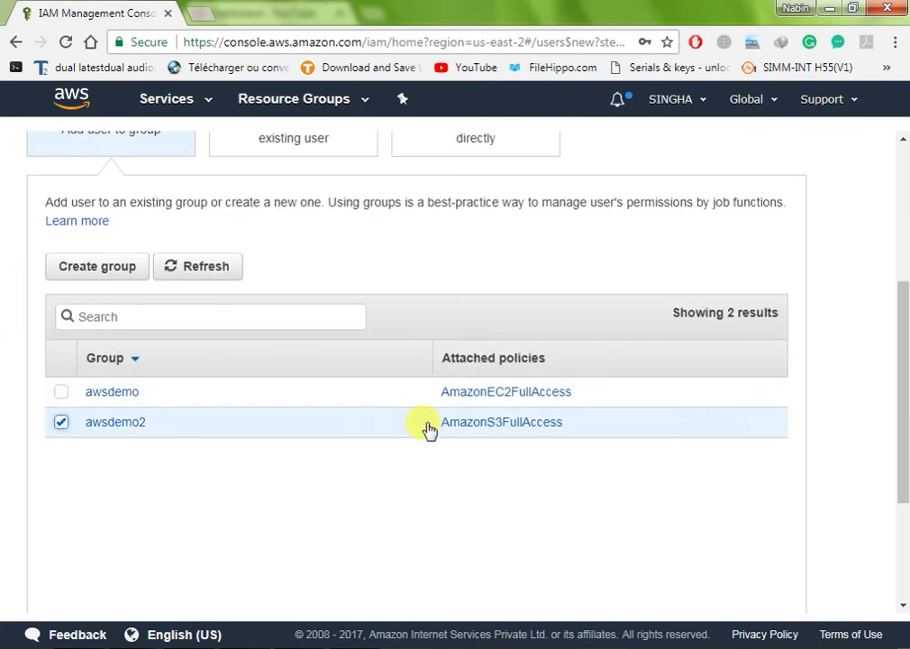
{"action": "scroll", "coordinate": [712, 500], "scroll_direction": "down", "scroll_amount": 2}
{"action": "left_click", "coordinate": [767, 590]}
{"action": "scroll", "coordinate": [747, 531], "scroll_direction": "down", "scroll_amount": 1}
- Create demo2, reveal its secret access key, and close back to the Users list
{"action": "left_click", "coordinate": [755, 568]}
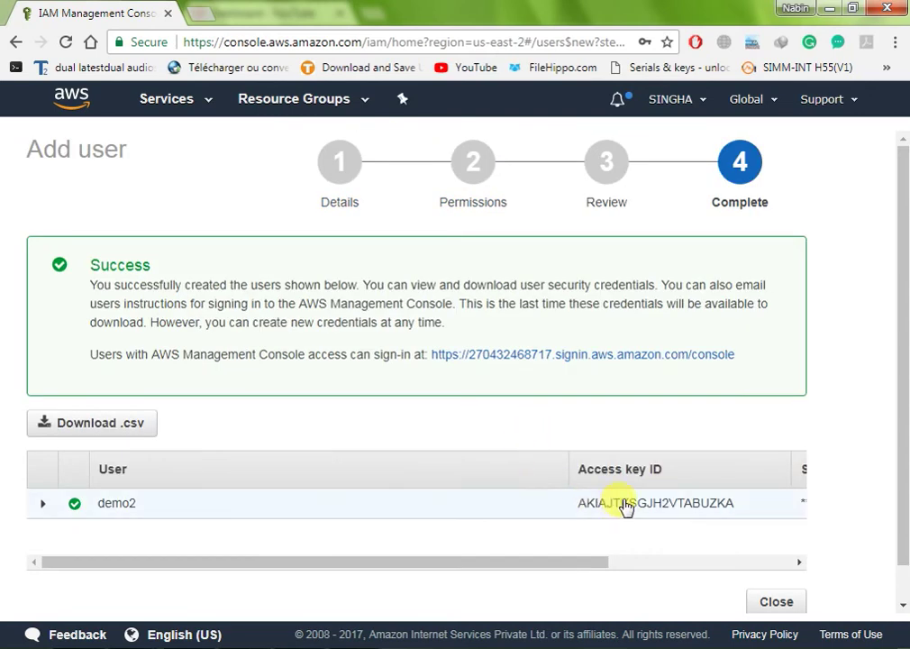
{"action": "left_click_drag", "start_coordinate": [540, 568], "coordinate": [697, 562]}
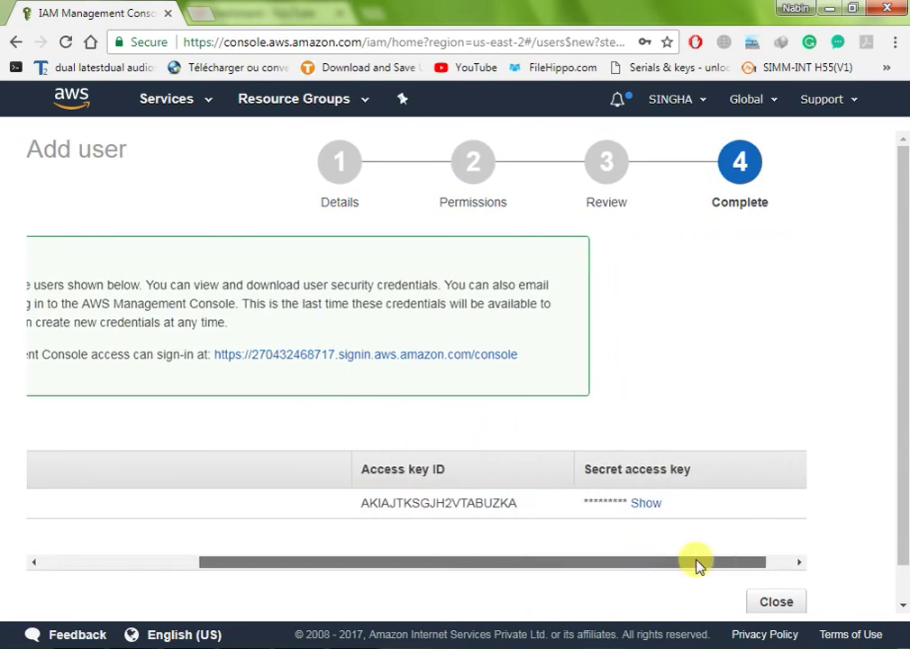
{"action": "left_click", "coordinate": [645, 505]}
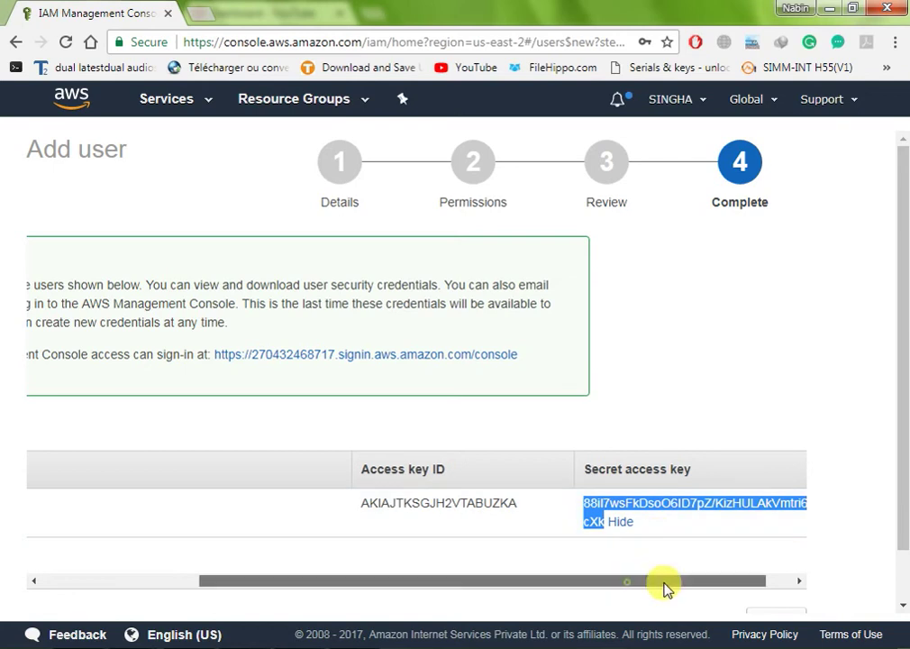
{"action": "left_click_drag", "start_coordinate": [664, 582], "coordinate": [686, 582]}
{"action": "scroll", "coordinate": [706, 567], "scroll_direction": "down", "scroll_amount": 1}
{"action": "left_click", "coordinate": [771, 560]}
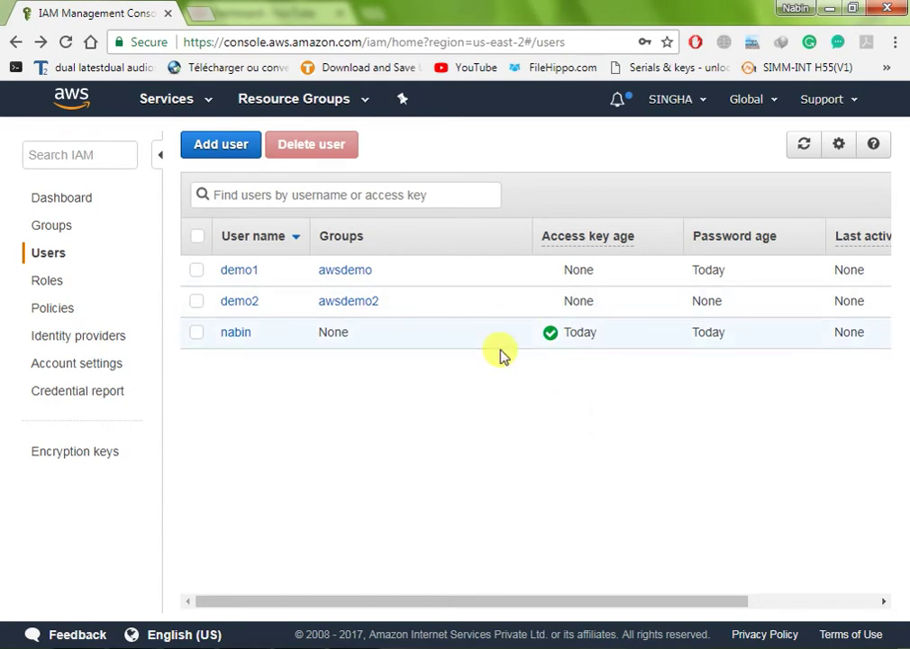
- Inspect the awsdemo2 group's access, then select the IAM users sign-in link on the dashboard
{"action": "left_click", "coordinate": [54, 229]}
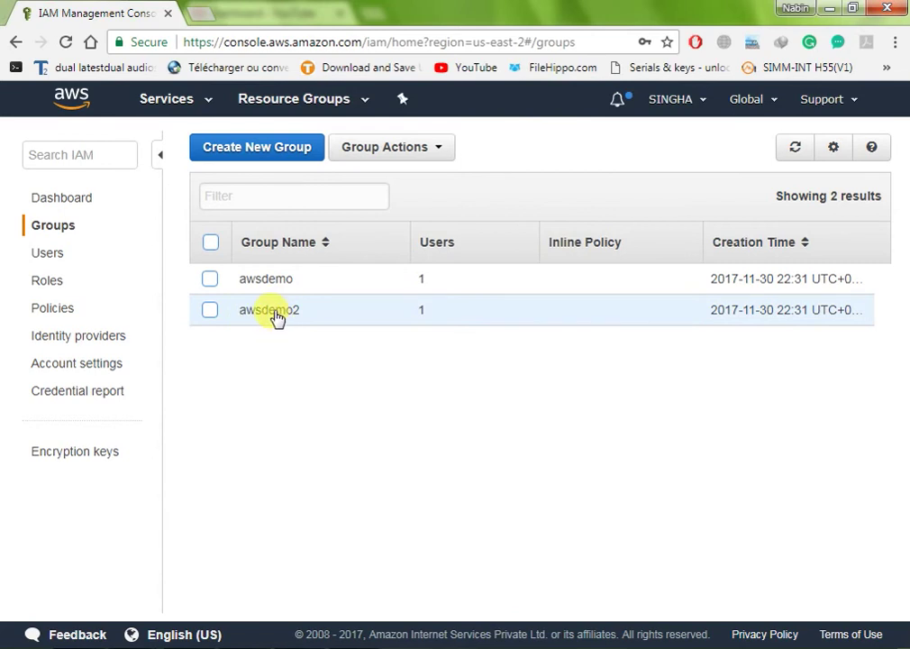
{"action": "left_click", "coordinate": [276, 313]}
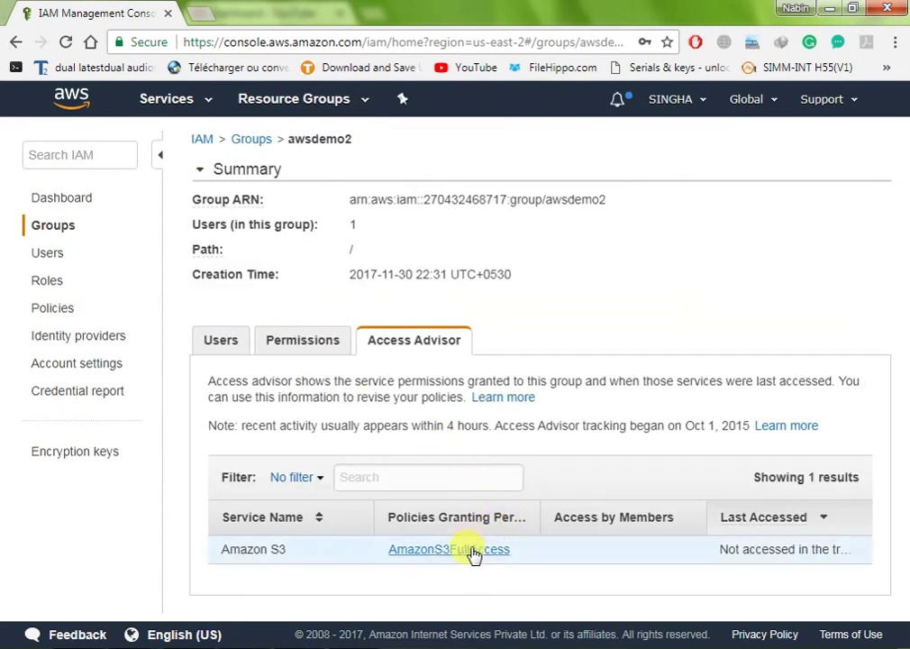
{"action": "left_click", "coordinate": [65, 200]}
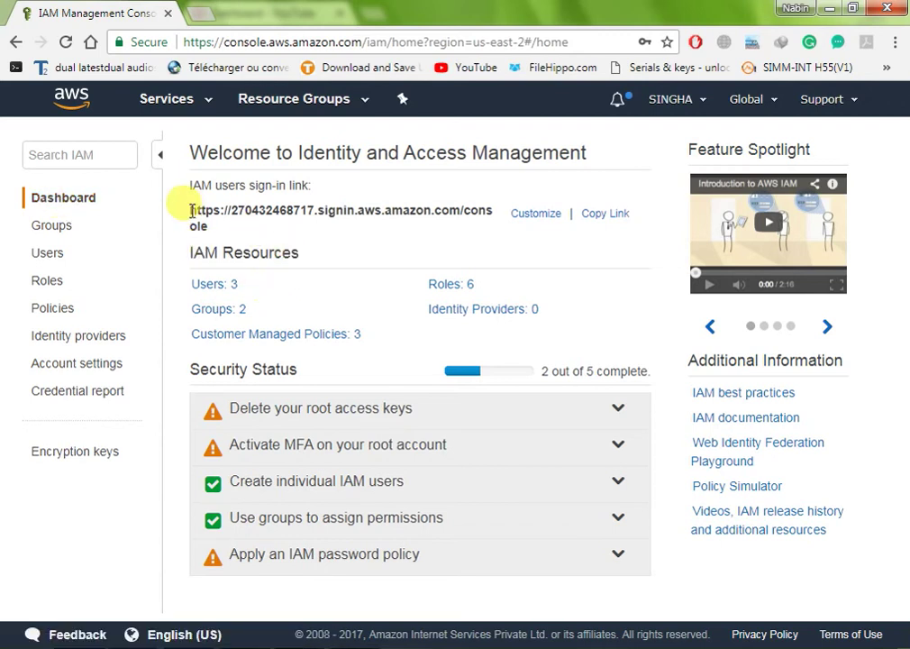
{"action": "left_click_drag", "start_coordinate": [191, 210], "coordinate": [299, 236]}
{"action": "left_click", "coordinate": [433, 236]}
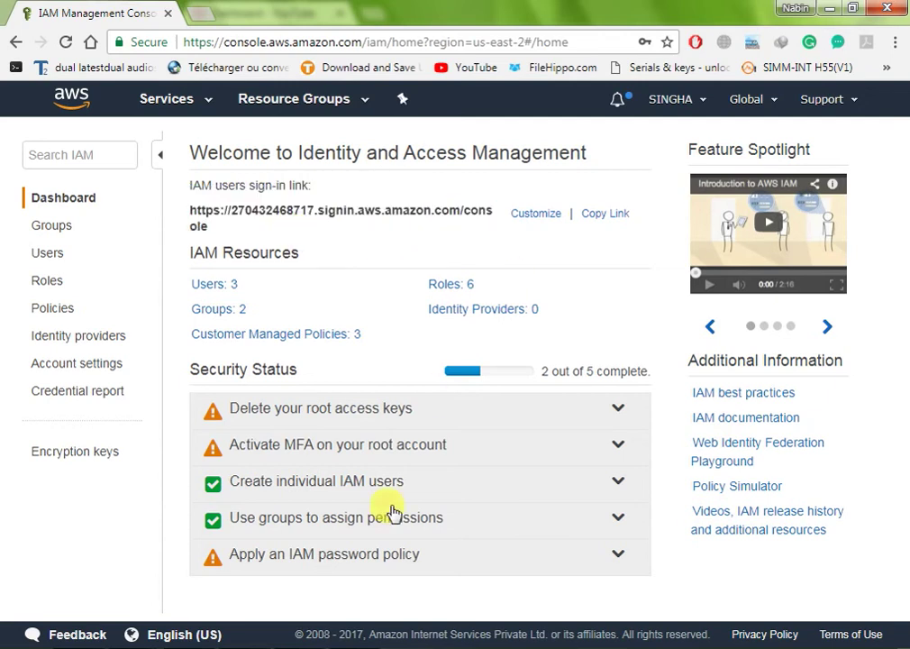
{"action": "left_click", "coordinate": [345, 634]}
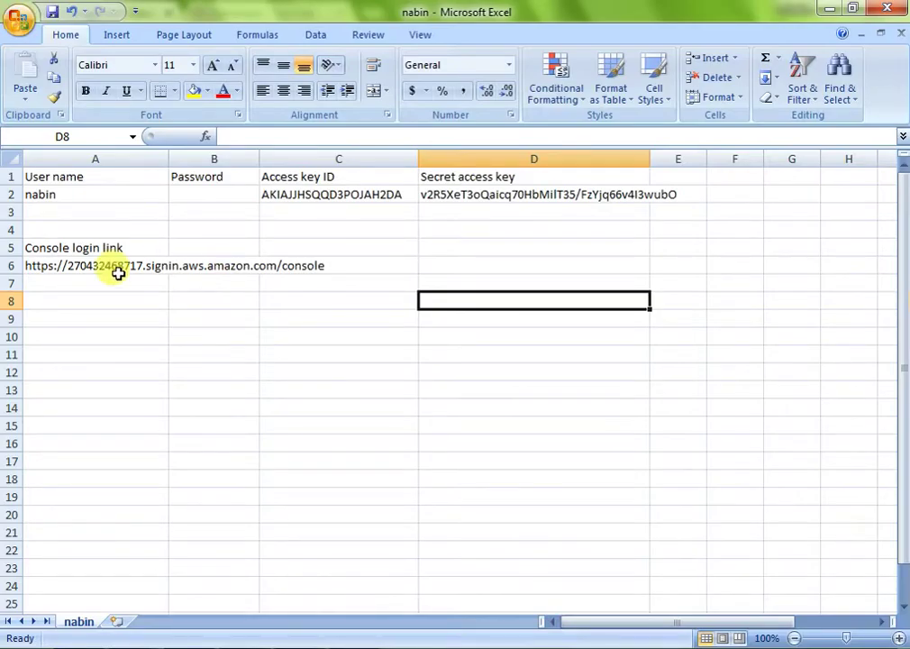
- Copy the console login link from cell A6 and bring the Chromium New Tab window forward
{"action": "left_click", "coordinate": [84, 268]}
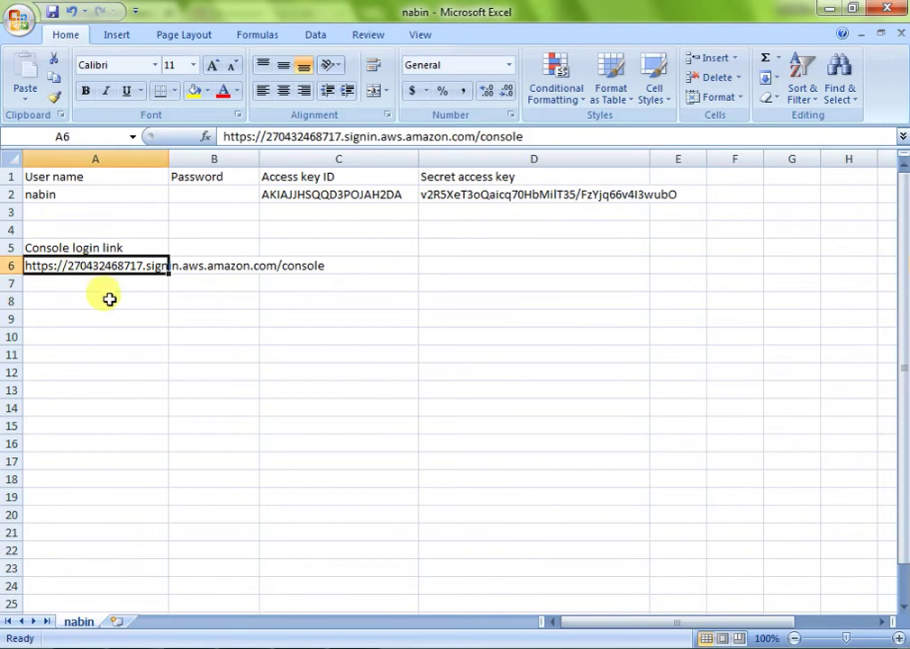
{"action": "key", "text": "ctrl+c"}
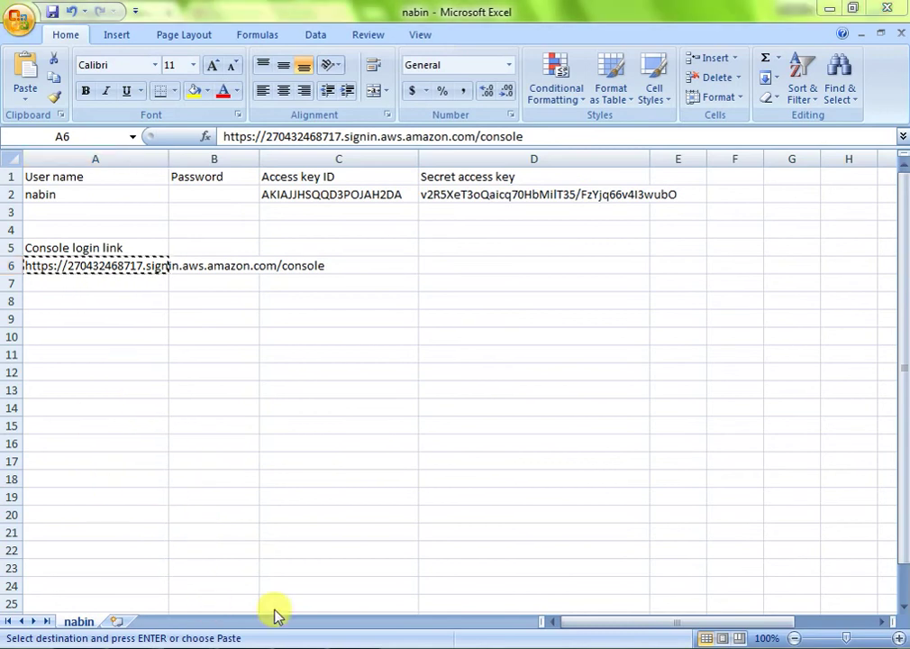
{"action": "mouse_move", "coordinate": [212, 645]}
{"action": "left_click", "coordinate": [345, 585]}
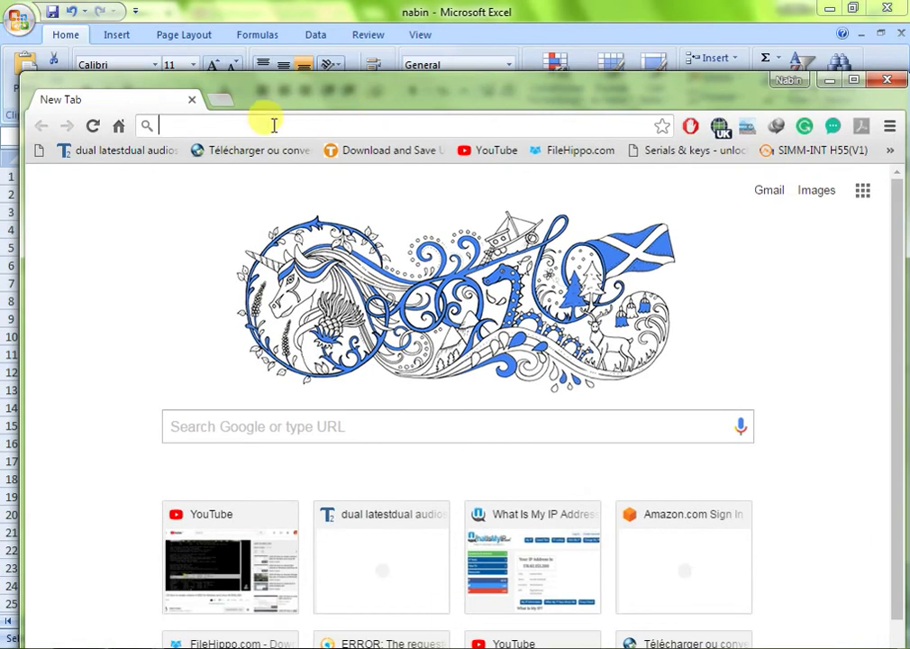
- Open the copied console sign-in link in the browser and maximize the window
{"action": "left_click", "coordinate": [272, 125]}
{"action": "key", "text": "ctrl+v"}
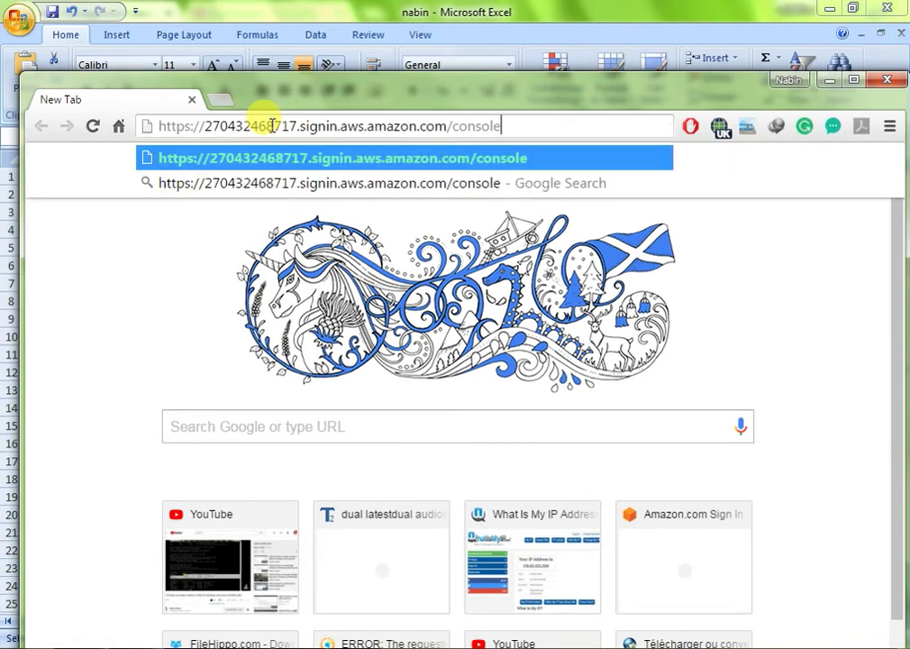
{"action": "key", "text": "Return"}
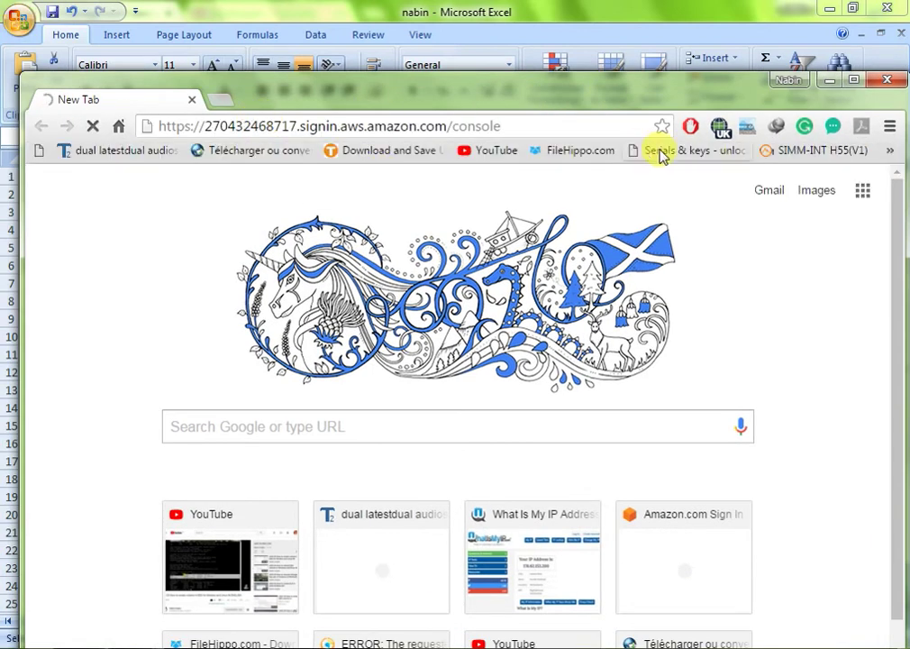
{"action": "left_click", "coordinate": [853, 81]}
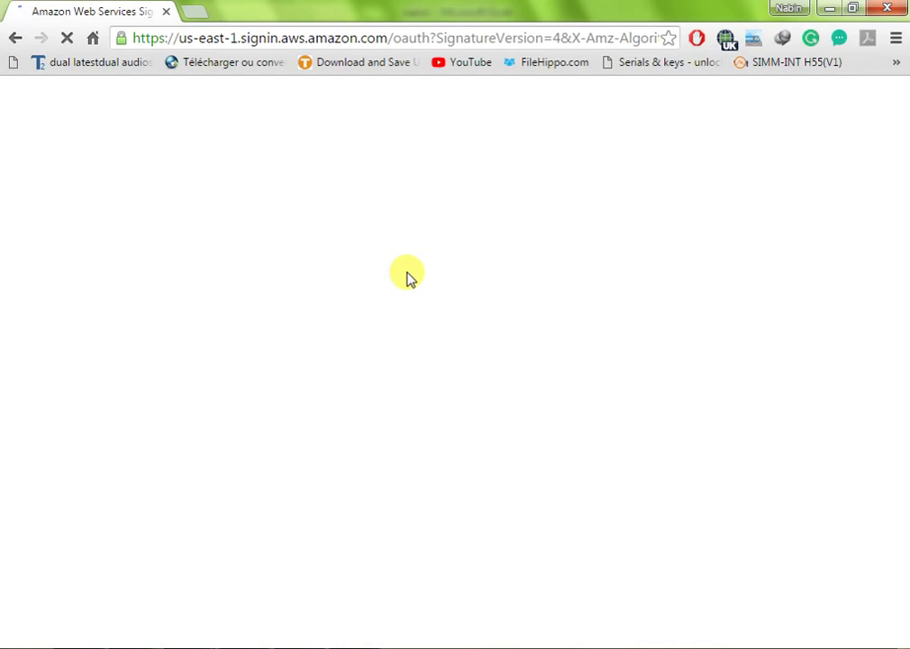
- Sign out of the existing IAM console session and return to the sign-in page
{"action": "mouse_move", "coordinate": [252, 590]}
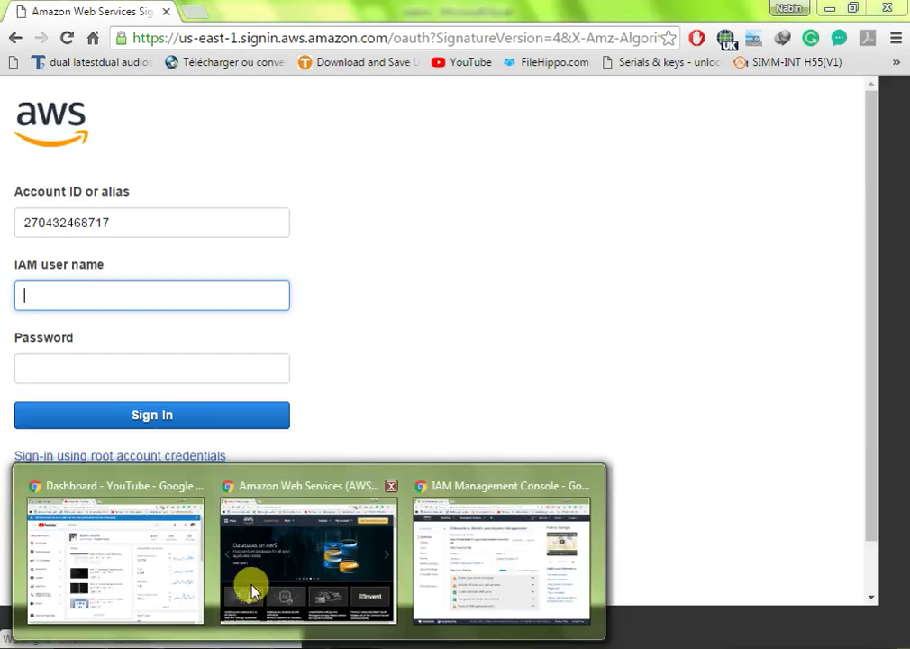
{"action": "left_click", "coordinate": [526, 566]}
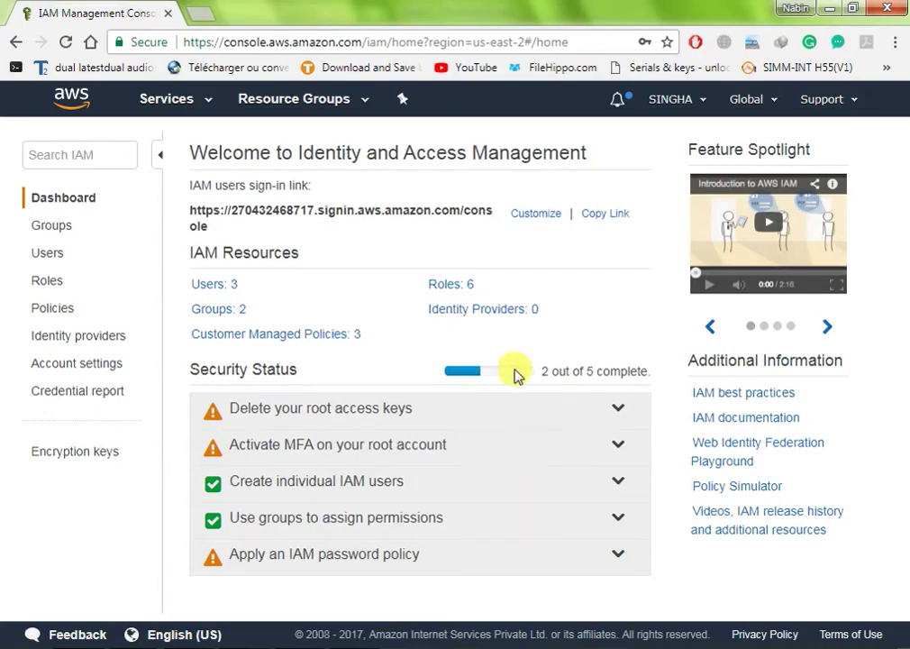
{"action": "left_click", "coordinate": [696, 101]}
{"action": "left_click", "coordinate": [593, 266]}
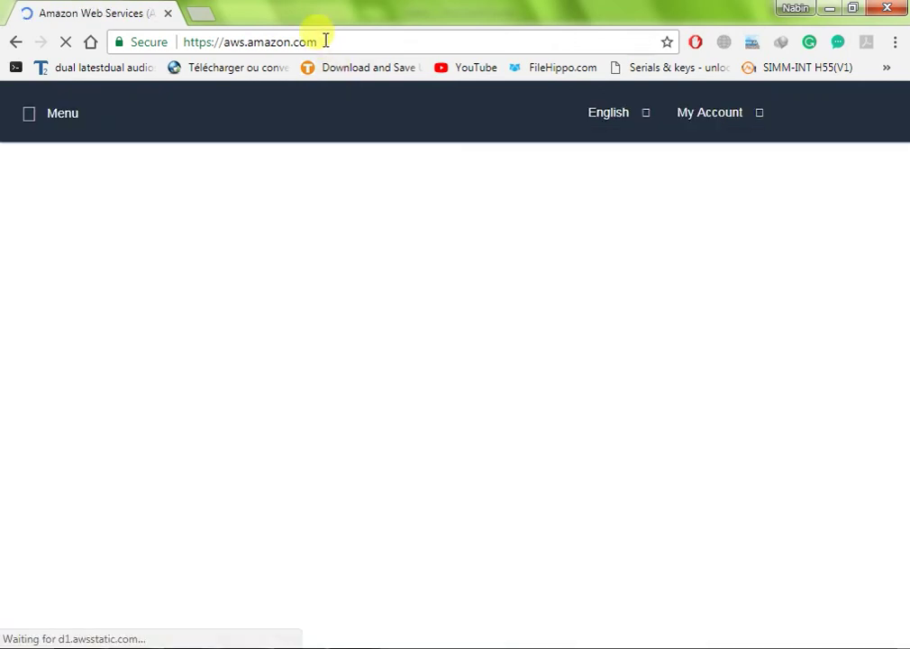
{"action": "left_click", "coordinate": [325, 40]}
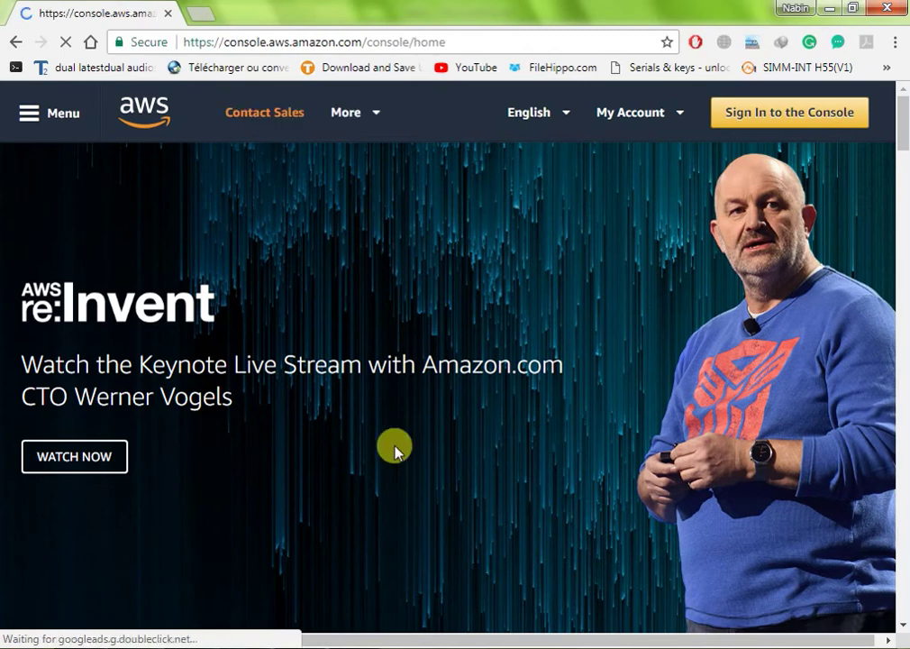
{"action": "key", "text": "alt+Tab"}
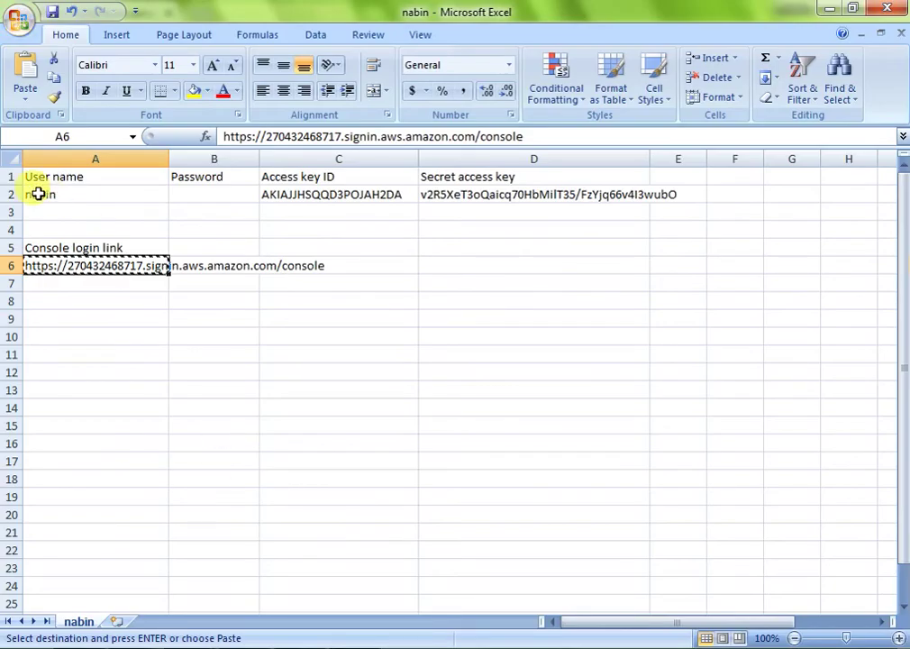
{"action": "key", "text": "alt+Tab"}
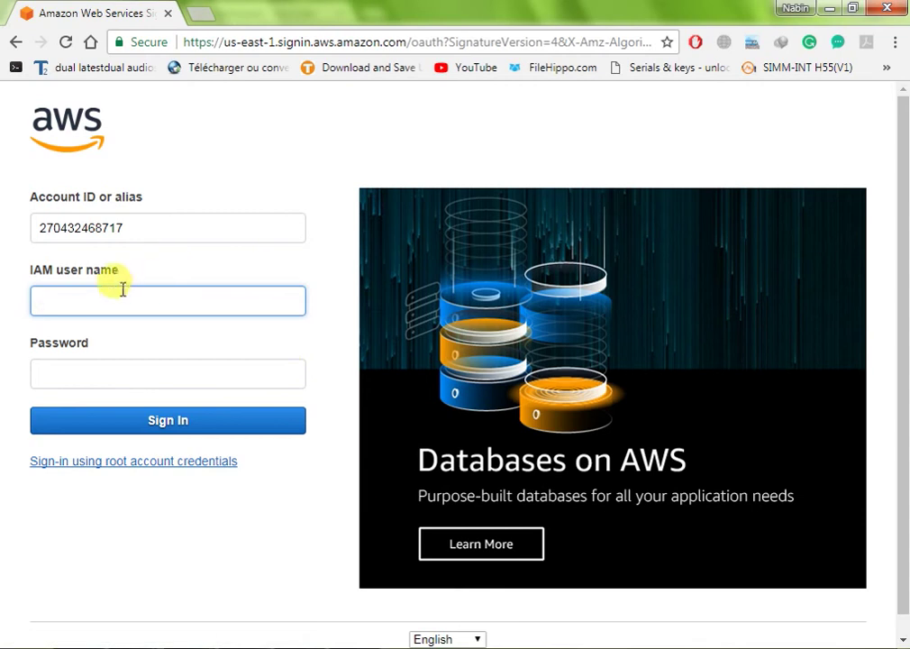
- Sign in to the console with the IAM user's name and password
{"action": "left_click", "coordinate": [101, 302]}
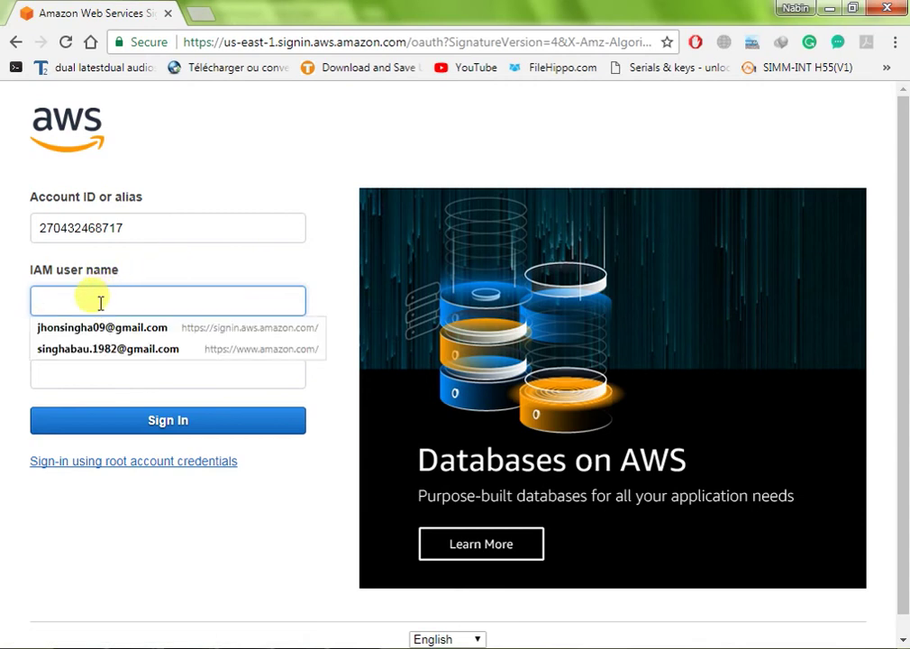
{"action": "type", "text": "nabin"}
{"action": "key", "text": "Tab"}
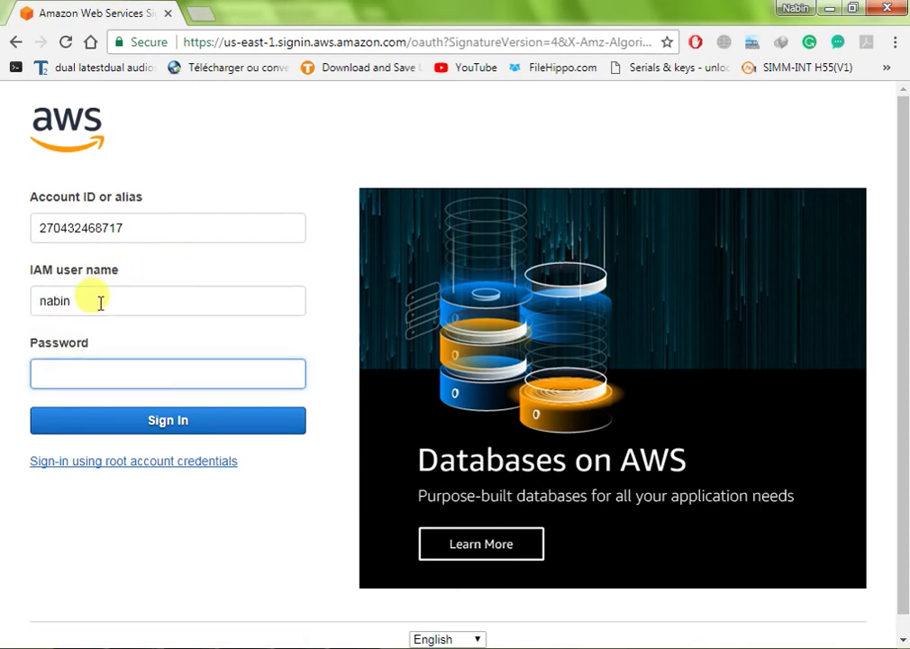
{"action": "key", "text": "Return"}
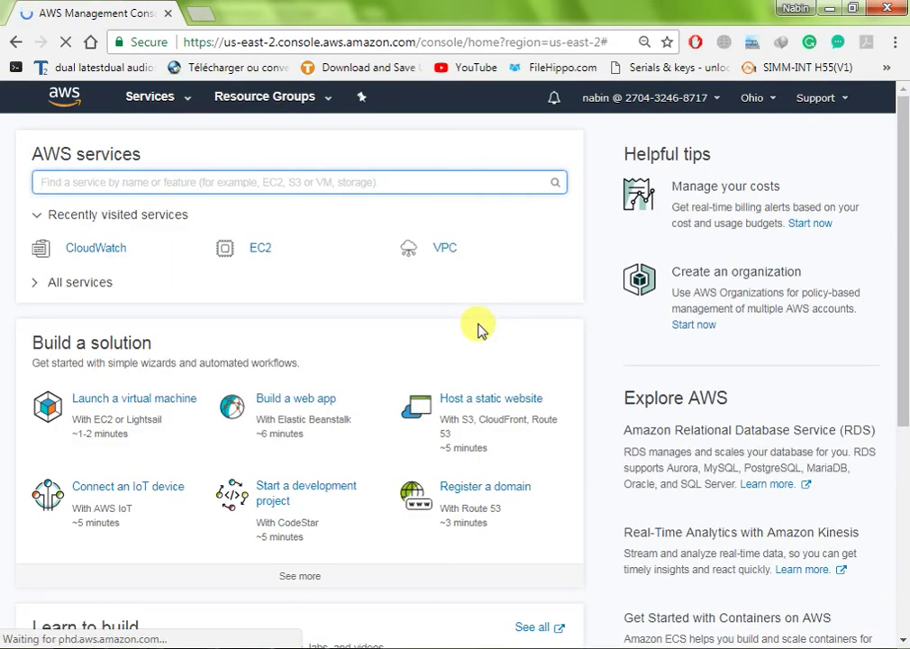
- Open the EC2 Dashboard, then return to the AWS sign-in window
{"action": "left_click", "coordinate": [264, 247]}
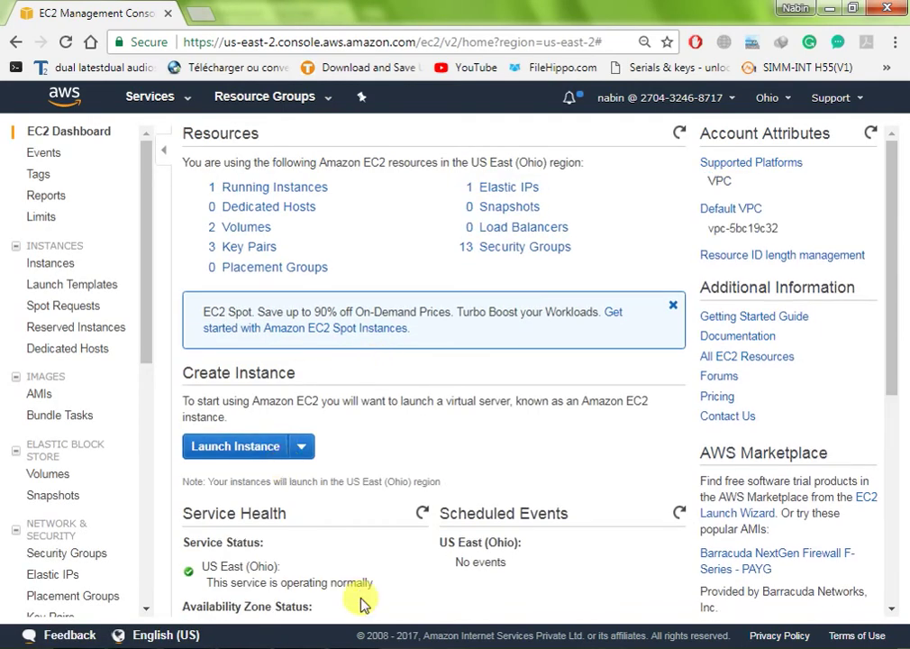
{"action": "mouse_move", "coordinate": [243, 603]}
{"action": "left_click", "coordinate": [345, 496]}
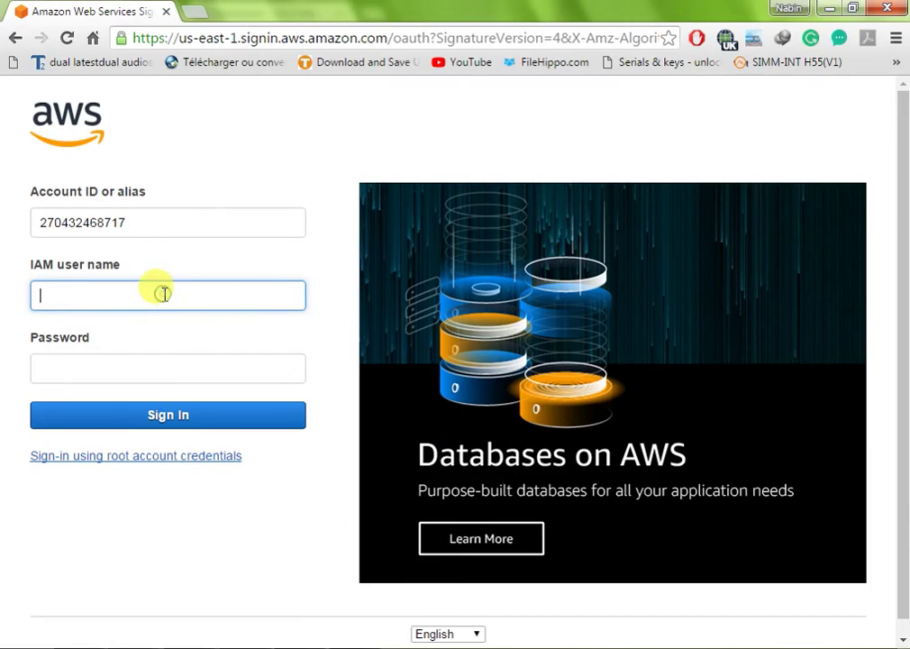
- Sign in as demo1 with its password and decline Chromium's save-password offer
{"action": "type", "text": "demo1"}
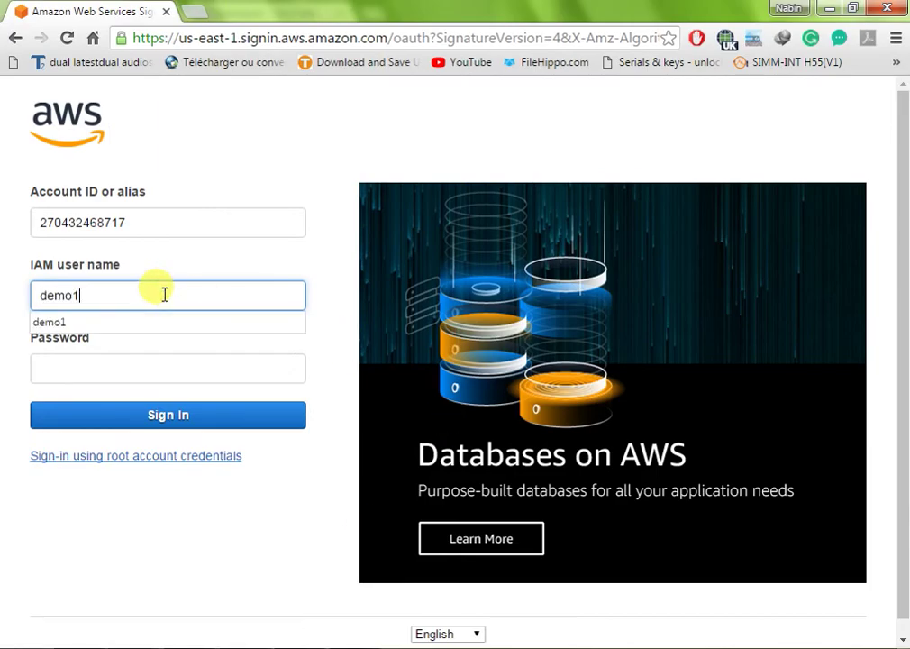
{"action": "key", "text": "Tab"}
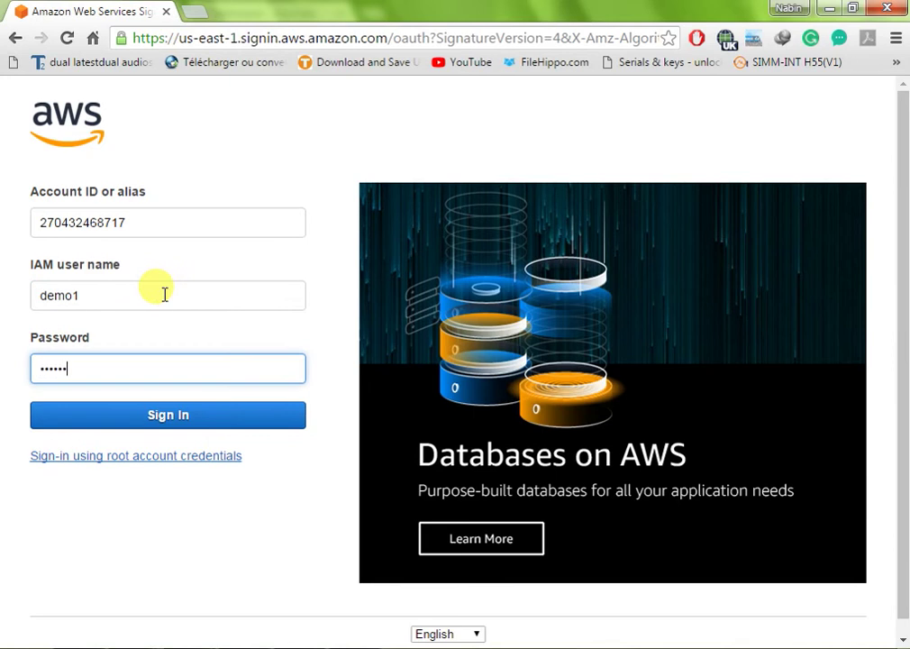
{"action": "left_click", "coordinate": [180, 416]}
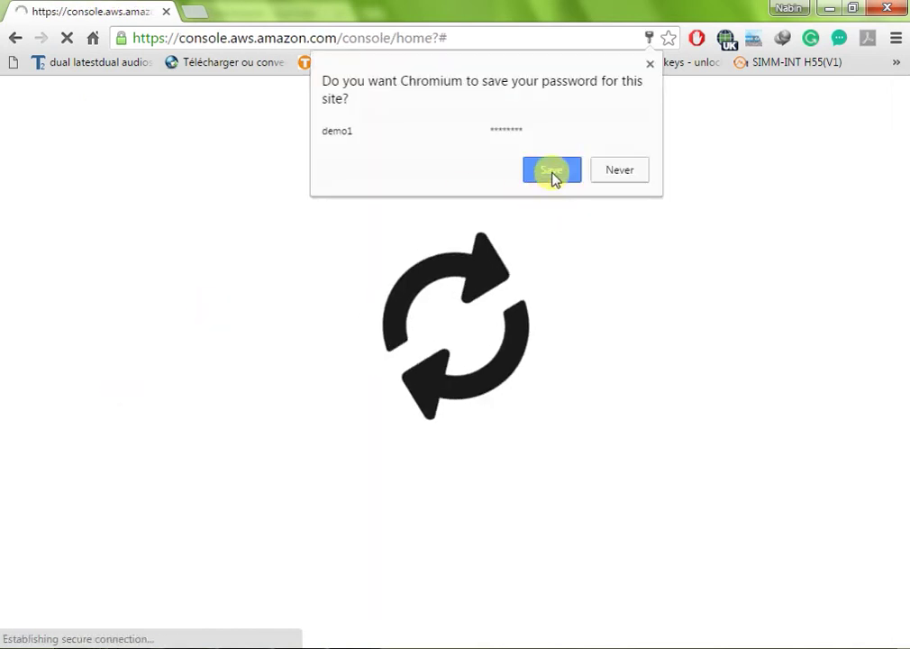
{"action": "left_click", "coordinate": [630, 171]}
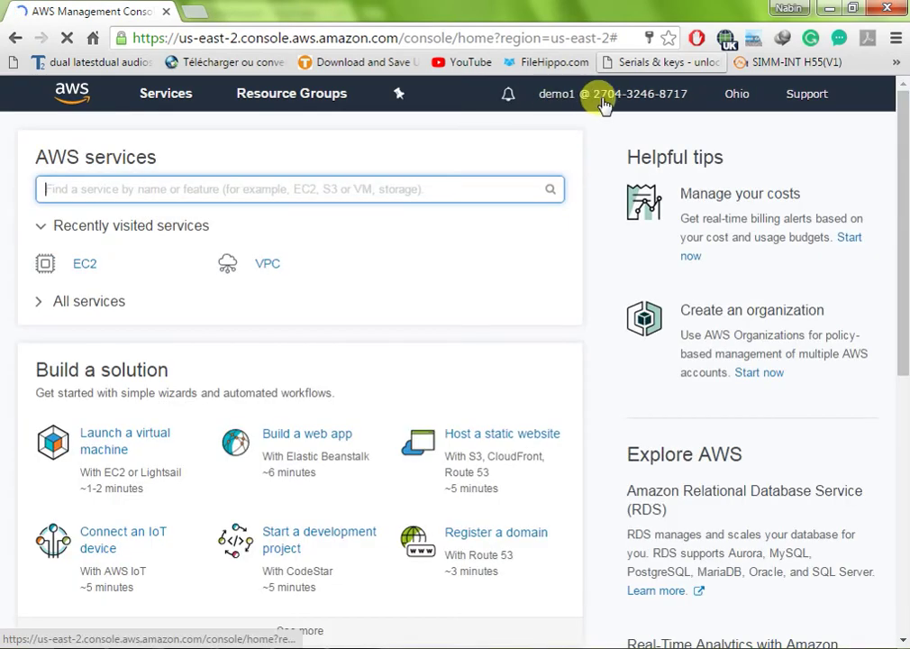
- Open EC2 from Recently visited services on the console home page
{"action": "left_click", "coordinate": [83, 264]}
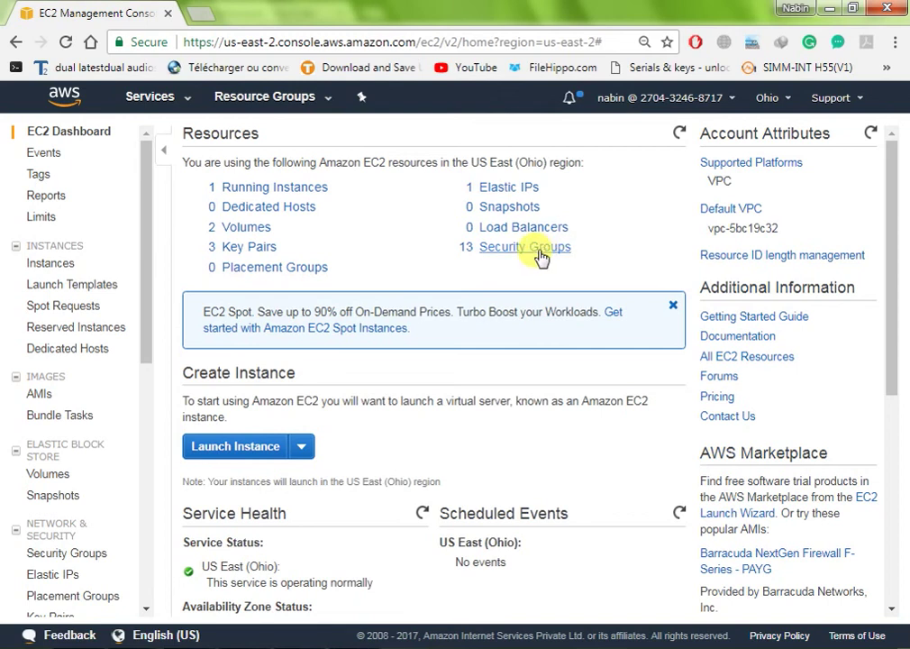
- Go to IAM and detach AmazonEC2FullAccess from the awsdemo group's permissions
{"action": "left_click", "coordinate": [185, 99]}
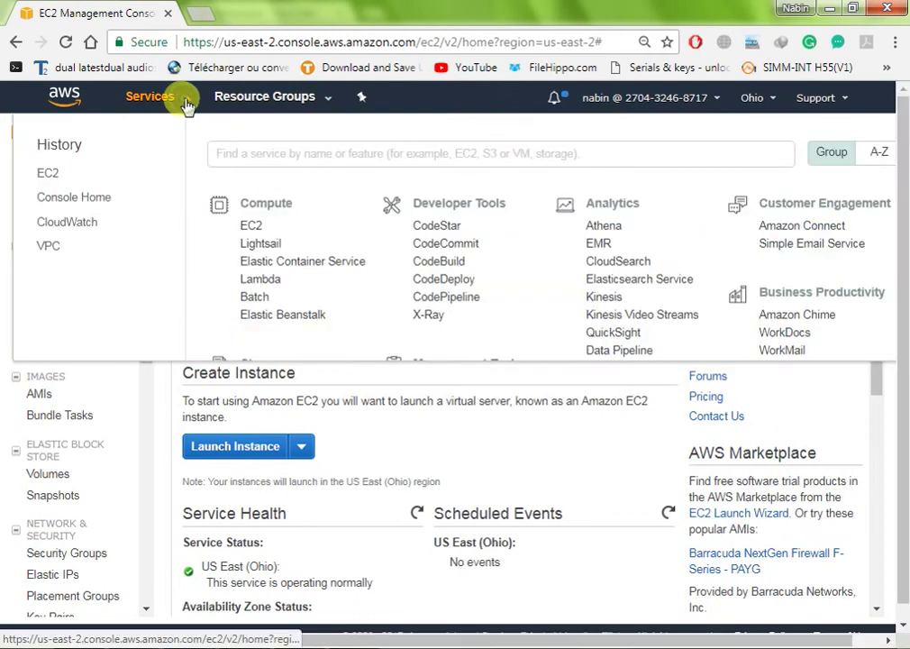
{"action": "type", "text": "iam"}
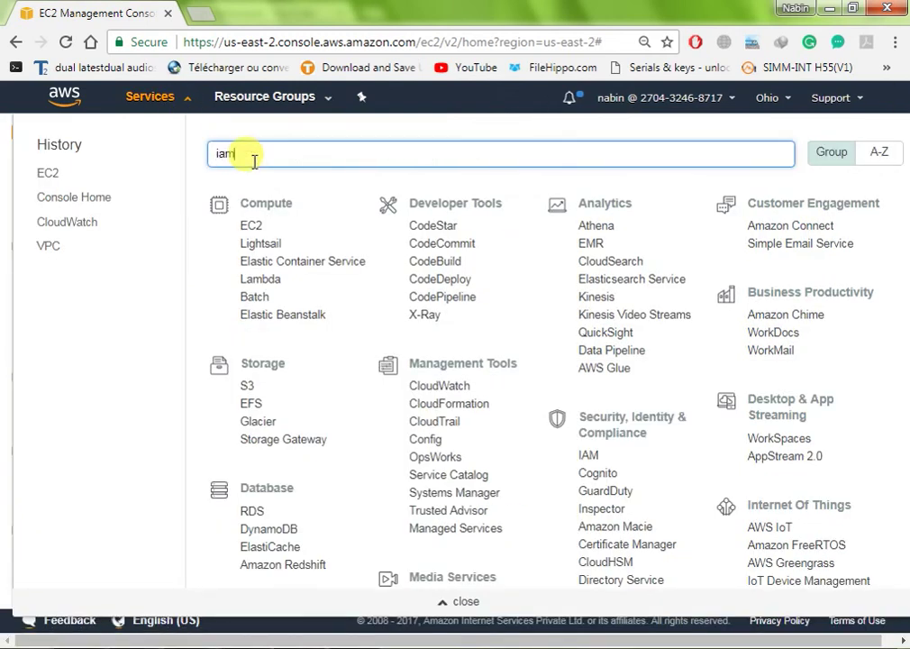
{"action": "key", "text": "Return"}
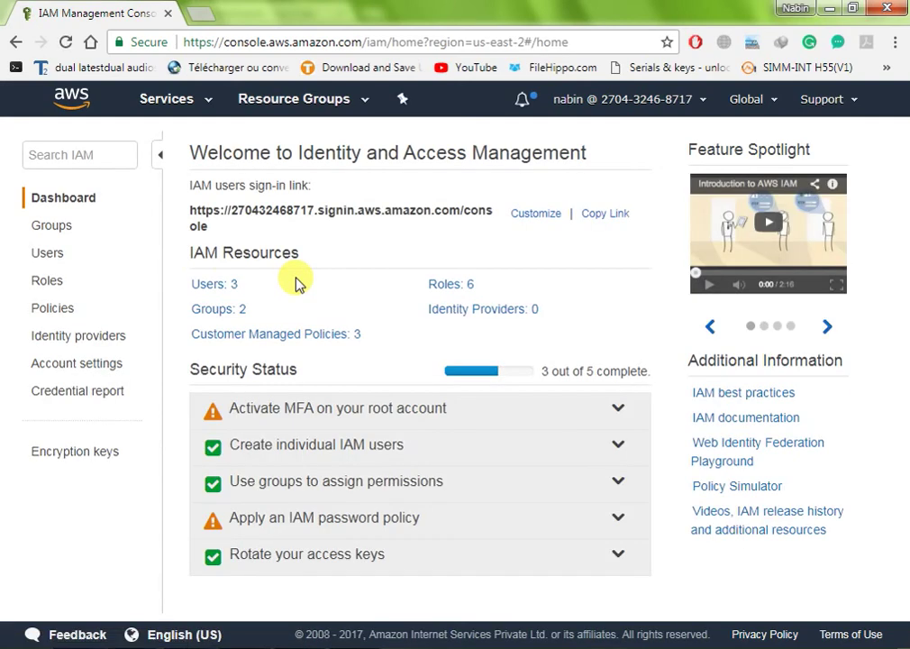
{"action": "left_click", "coordinate": [59, 230]}
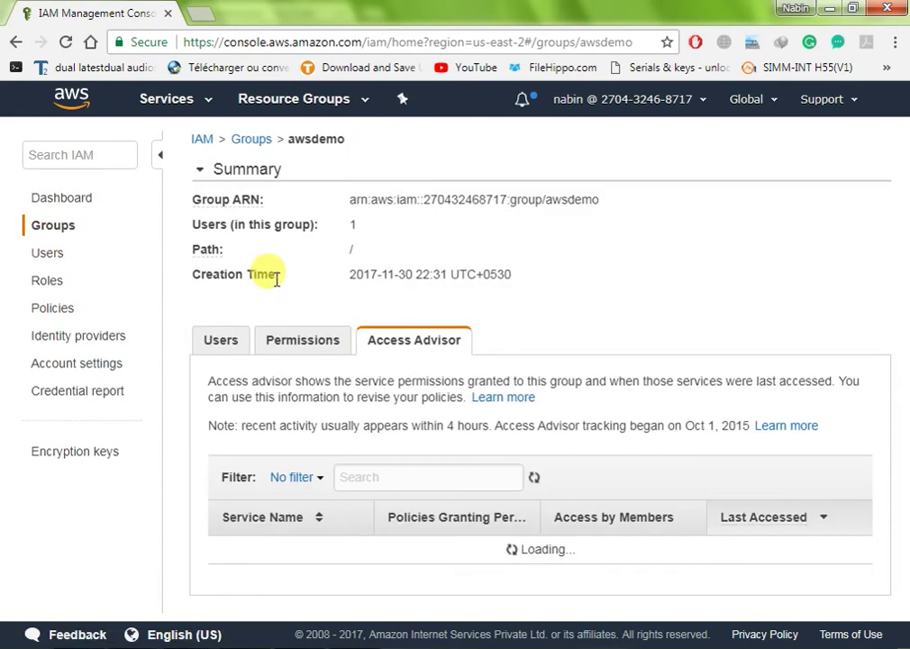
{"action": "left_click", "coordinate": [216, 347]}
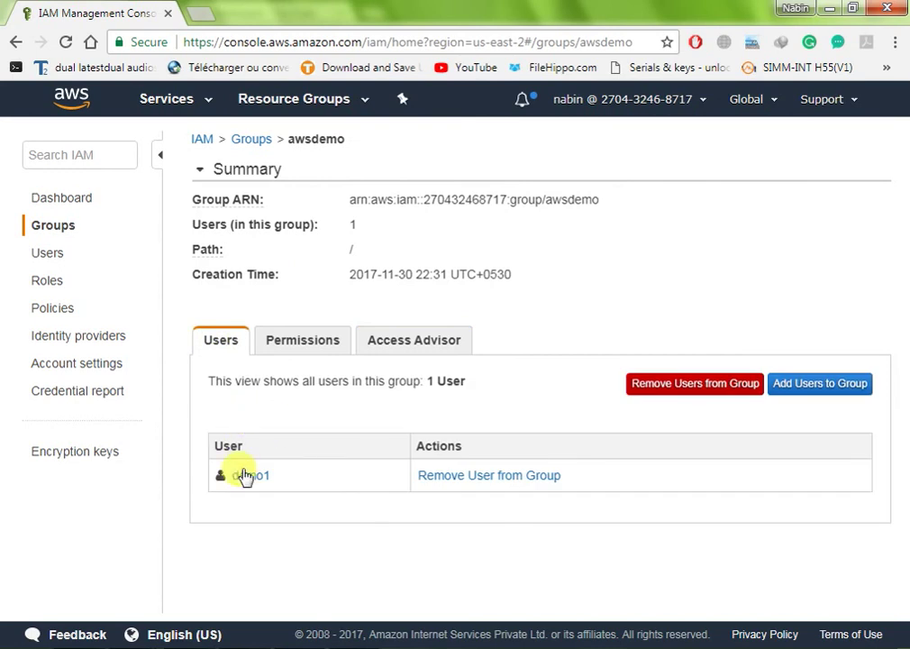
{"action": "left_click", "coordinate": [325, 342]}
{"action": "scroll", "coordinate": [450, 490], "scroll_direction": "down", "scroll_amount": 1}
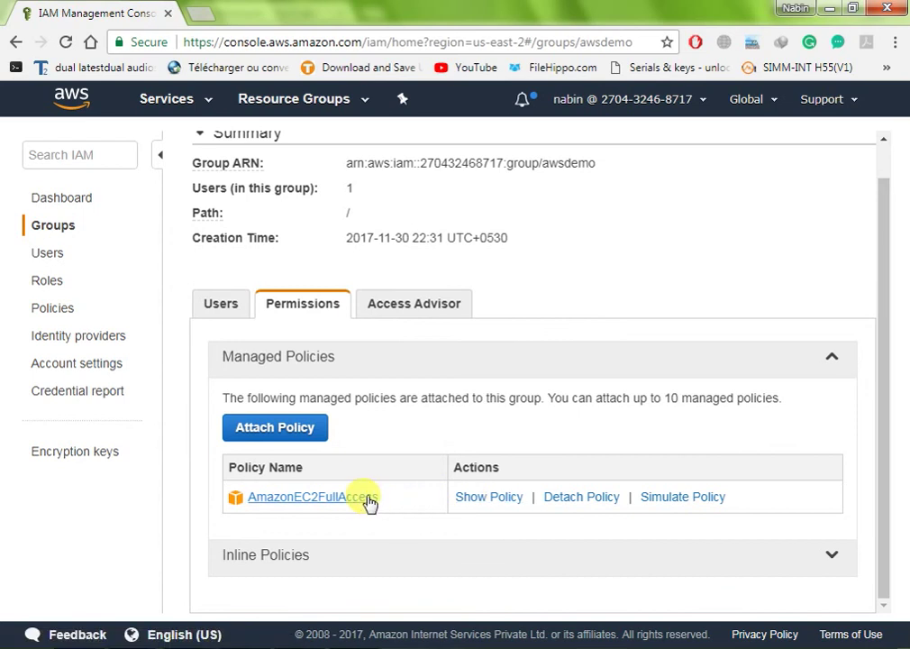
{"action": "left_click", "coordinate": [581, 498]}
{"action": "left_click", "coordinate": [676, 414]}
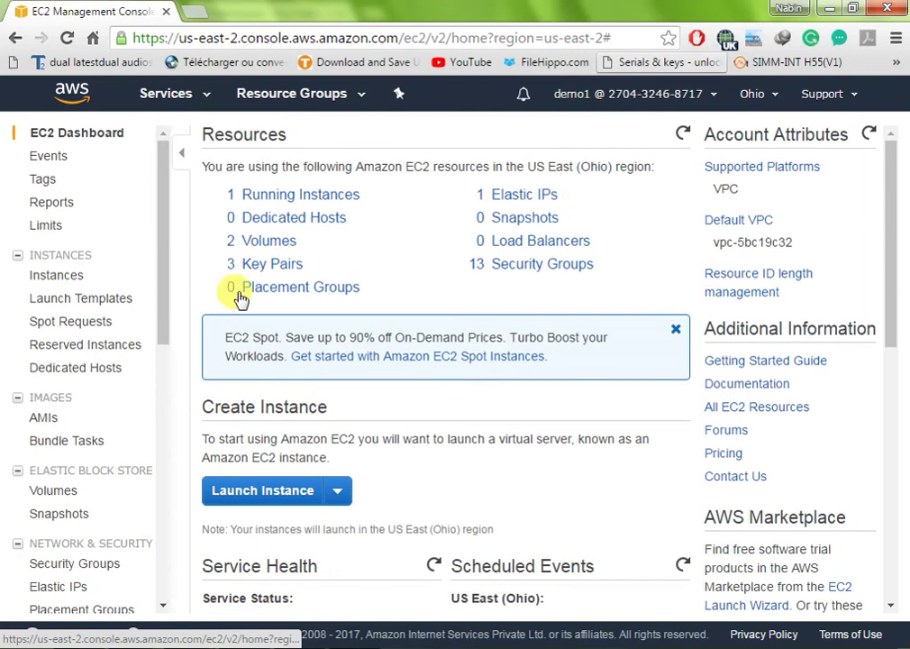
- Reload demo1's EC2 Dashboard to show the not-authorized messages
{"action": "left_click", "coordinate": [66, 38]}
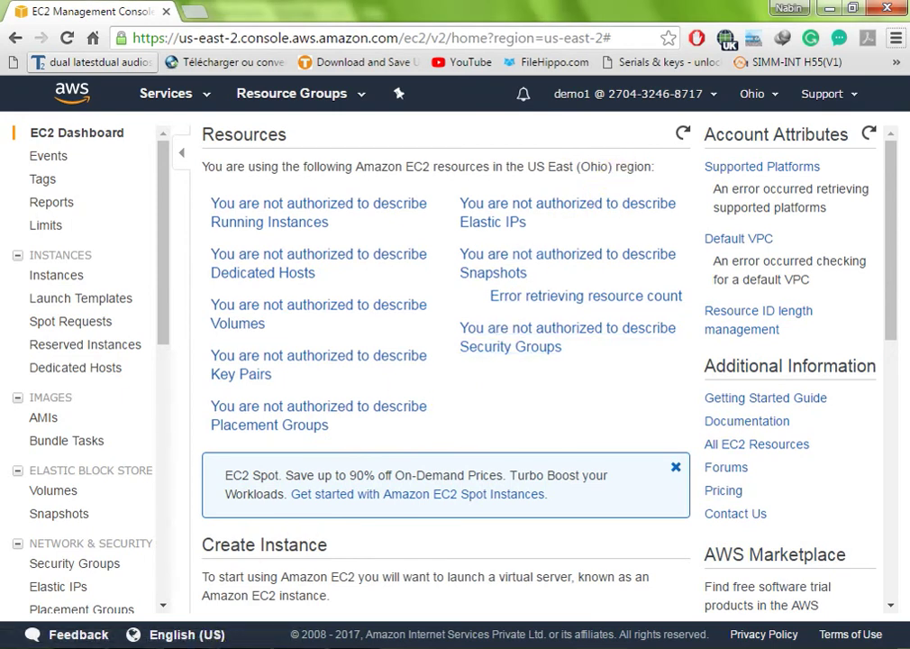
- Filter policies by 'ec2full', reattach AmazonEC2FullAccess to awsdemo, then list the IAM users
{"action": "mouse_move", "coordinate": [352, 589]}
{"action": "left_click", "coordinate": [503, 570]}
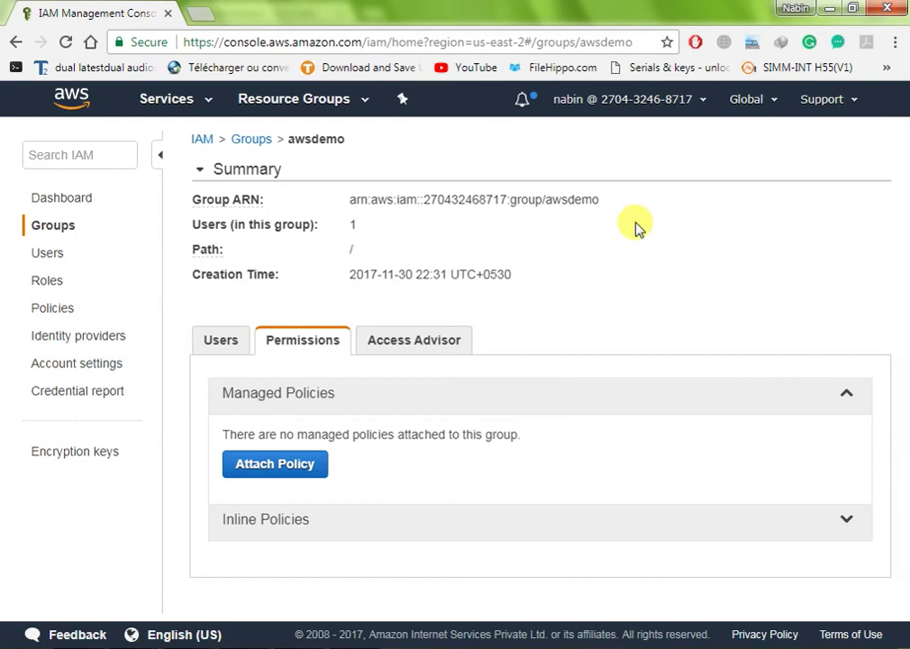
{"action": "left_click", "coordinate": [304, 469]}
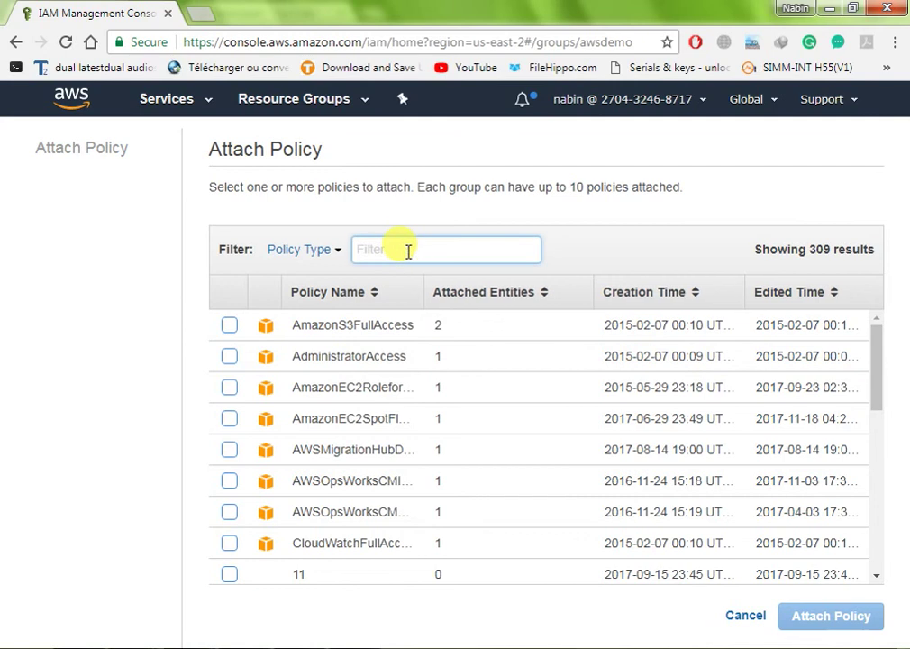
{"action": "type", "text": "2full"}
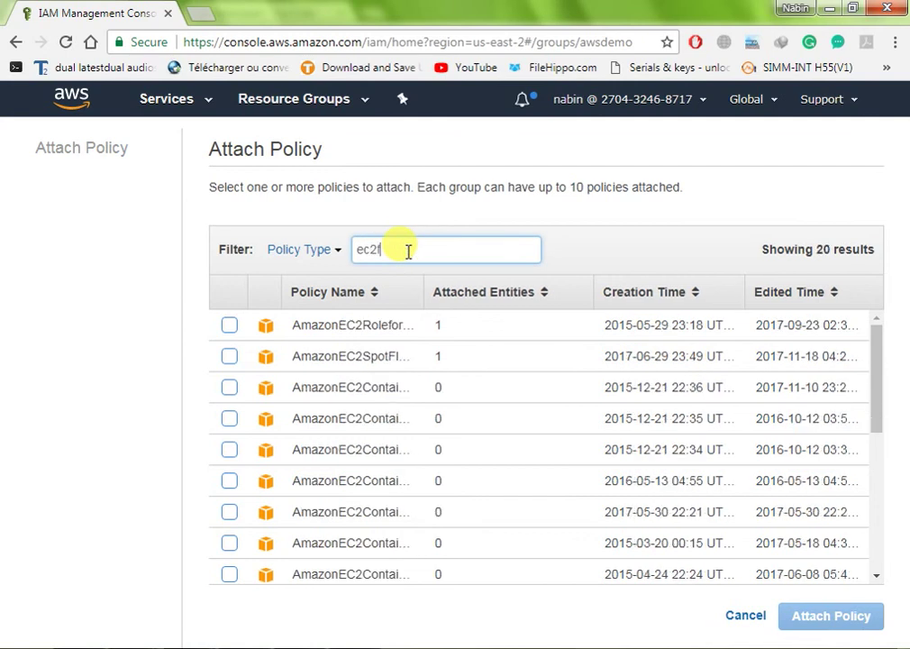
{"action": "left_click", "coordinate": [228, 325]}
{"action": "left_click", "coordinate": [859, 620]}
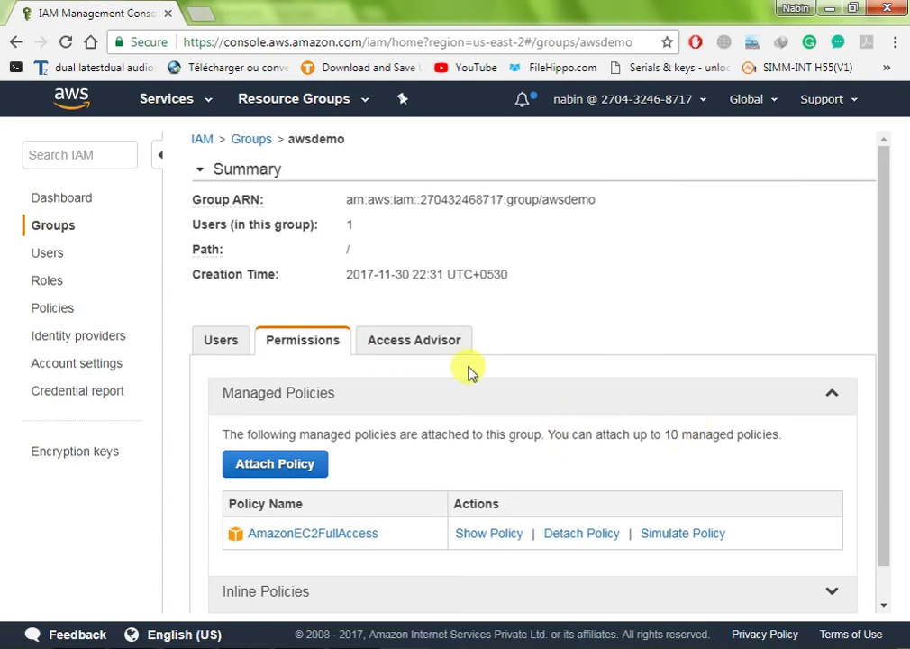
{"action": "left_click", "coordinate": [54, 258]}
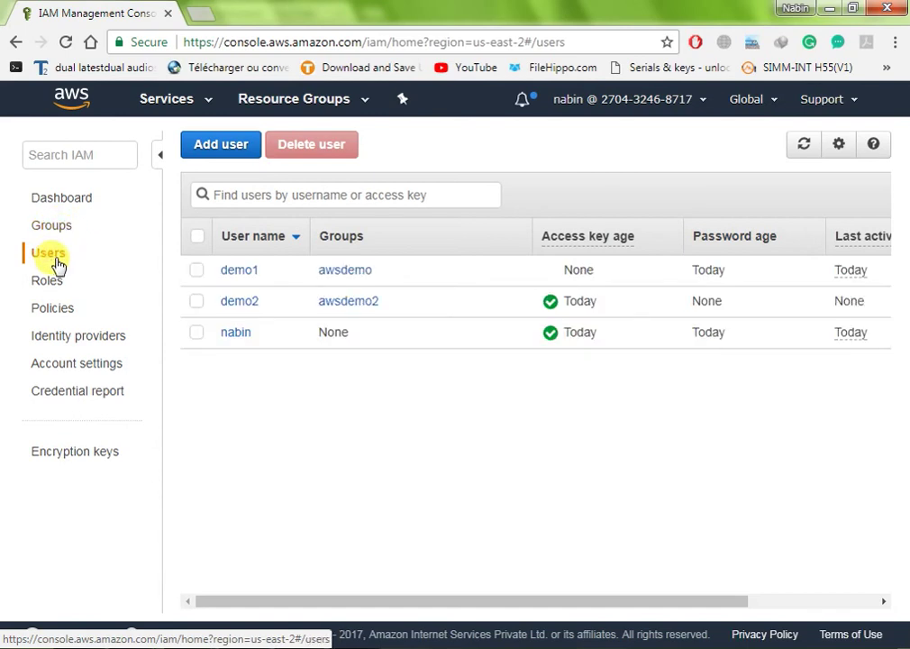
- Select user demo2 and permanently delete it, leaving two users
{"action": "left_click", "coordinate": [196, 271]}
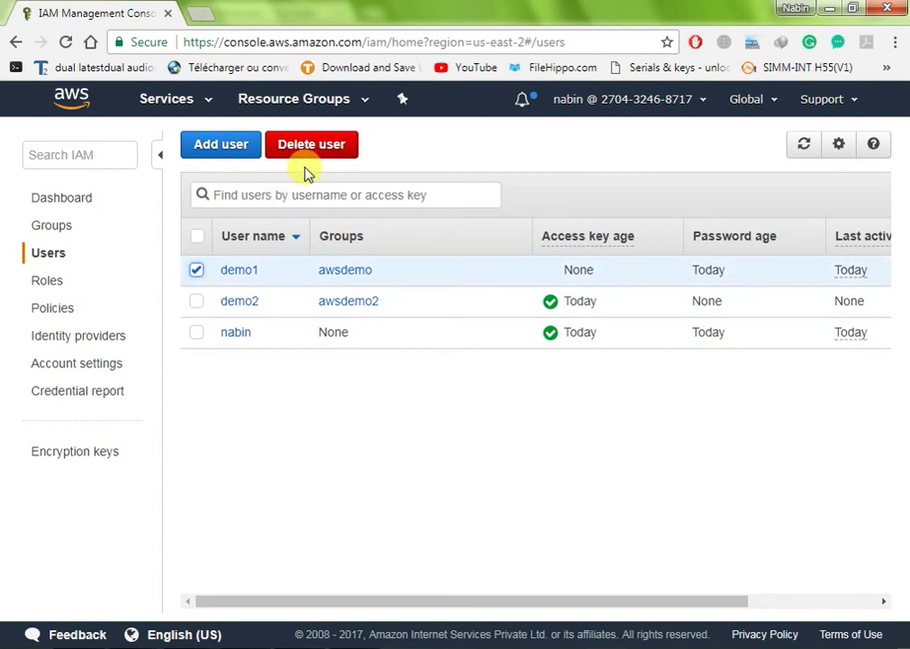
{"action": "left_click", "coordinate": [197, 270]}
{"action": "left_click", "coordinate": [197, 301]}
{"action": "left_click", "coordinate": [315, 149]}
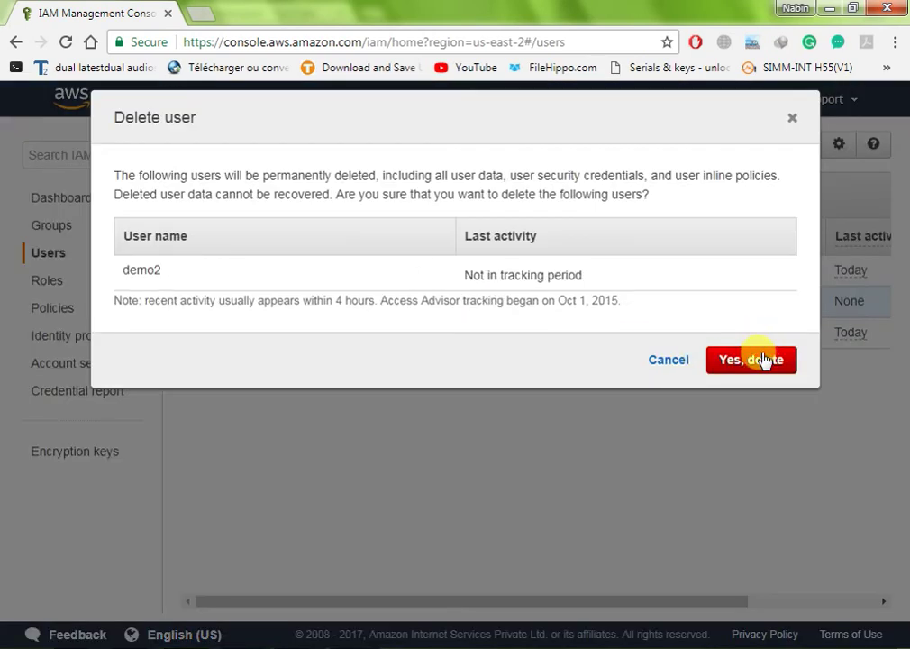
{"action": "left_click", "coordinate": [759, 363]}
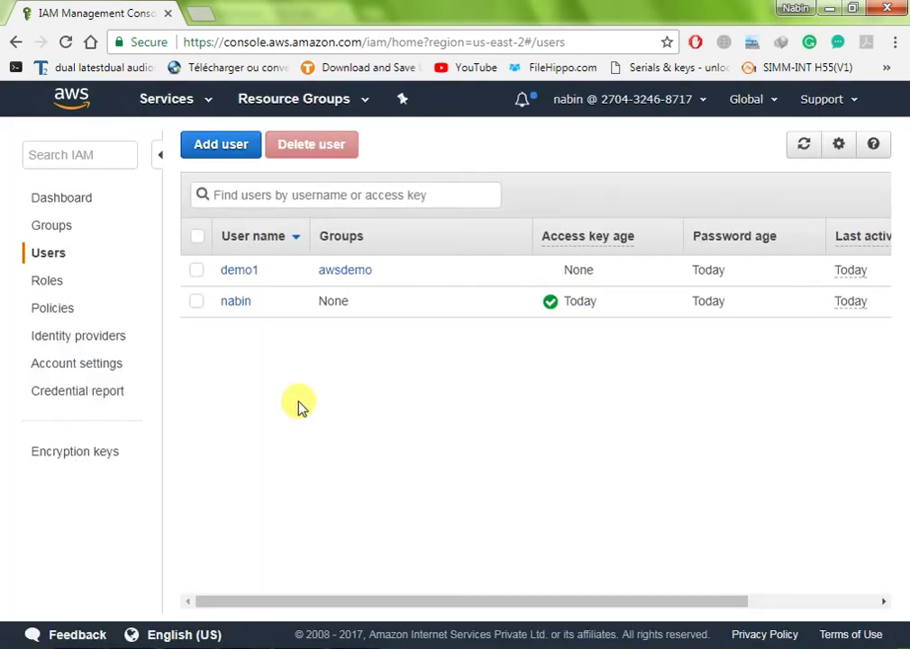
{"action": "left_click", "coordinate": [48, 282]}
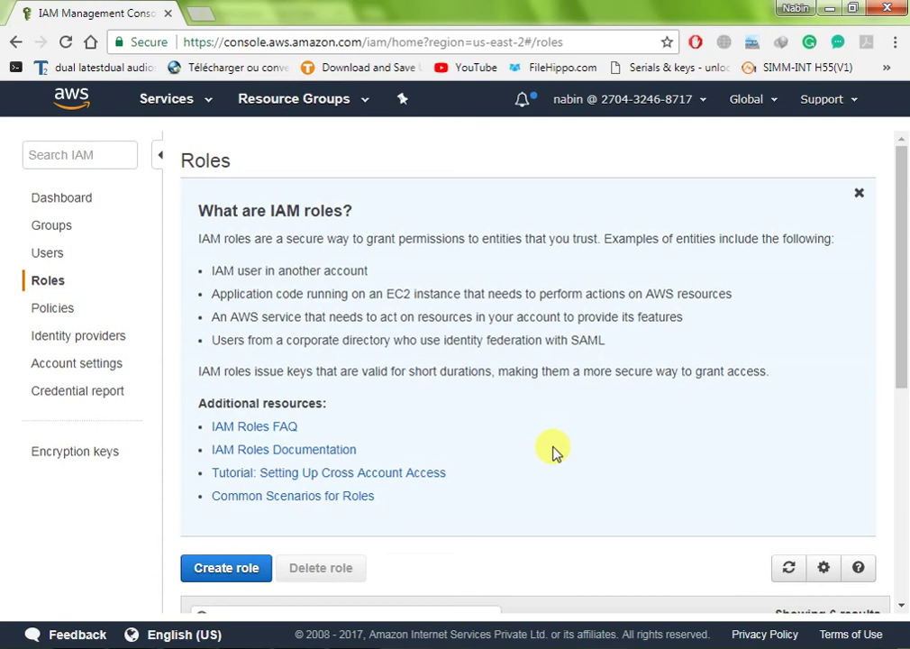
- Review the six existing roles and begin creating a new role
{"action": "scroll", "coordinate": [544, 407], "scroll_direction": "down", "scroll_amount": 4}
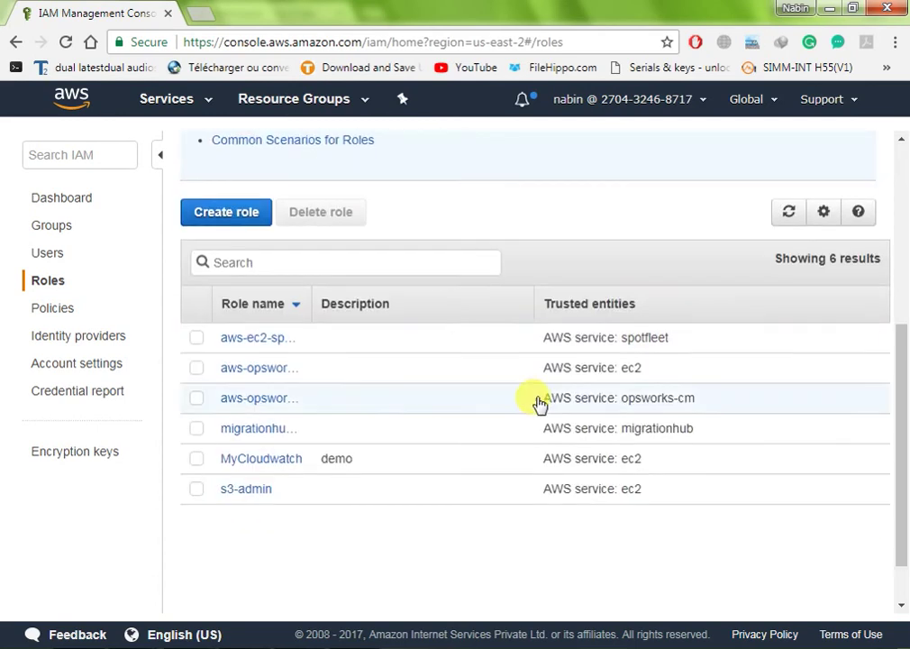
{"action": "scroll", "coordinate": [450, 345], "scroll_direction": "up", "scroll_amount": 1}
{"action": "scroll", "coordinate": [450, 344], "scroll_direction": "up", "scroll_amount": 1}
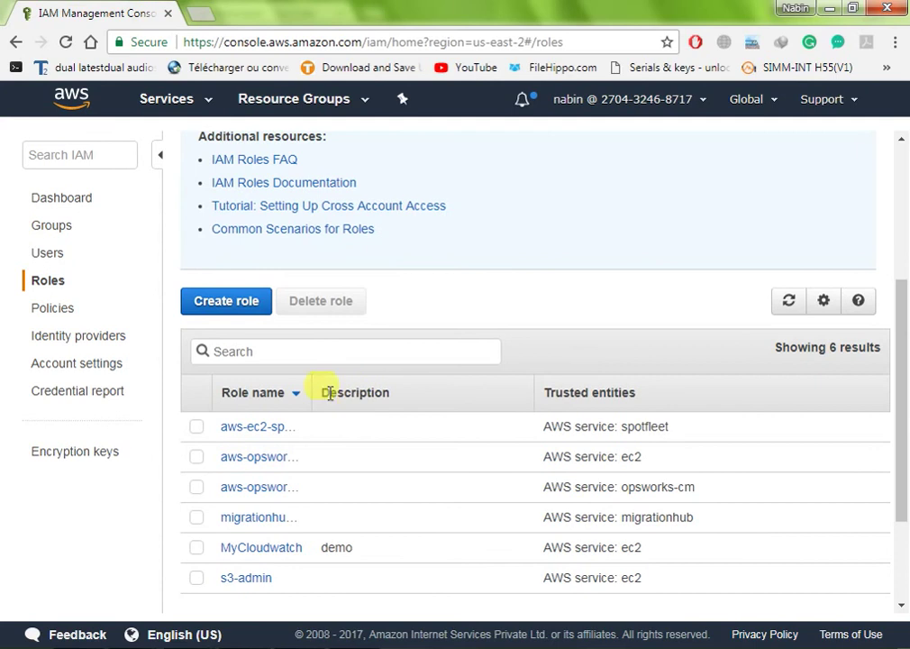
{"action": "left_click", "coordinate": [219, 303]}
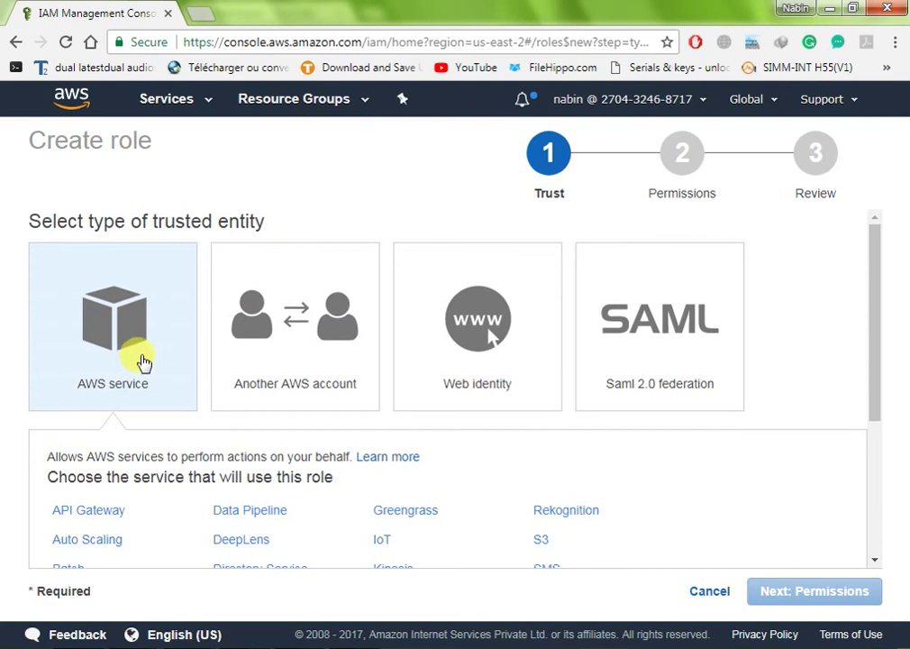
- Choose EC2 as the trusted service and plain EC2 use case, then continue to permissions
{"action": "scroll", "coordinate": [259, 378], "scroll_direction": "down", "scroll_amount": 2}
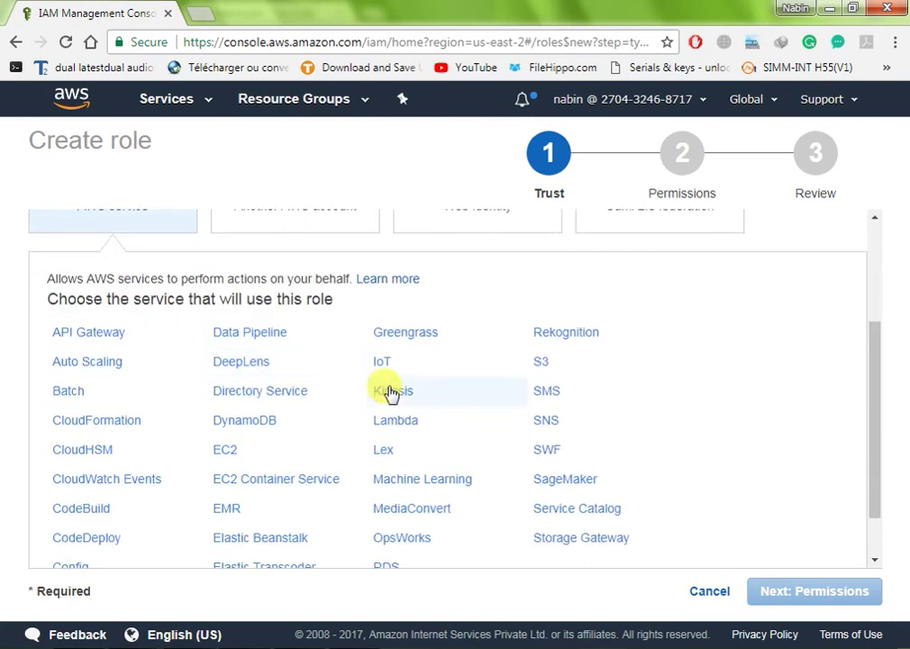
{"action": "left_click", "coordinate": [225, 453]}
{"action": "scroll", "coordinate": [227, 455], "scroll_direction": "down", "scroll_amount": 5}
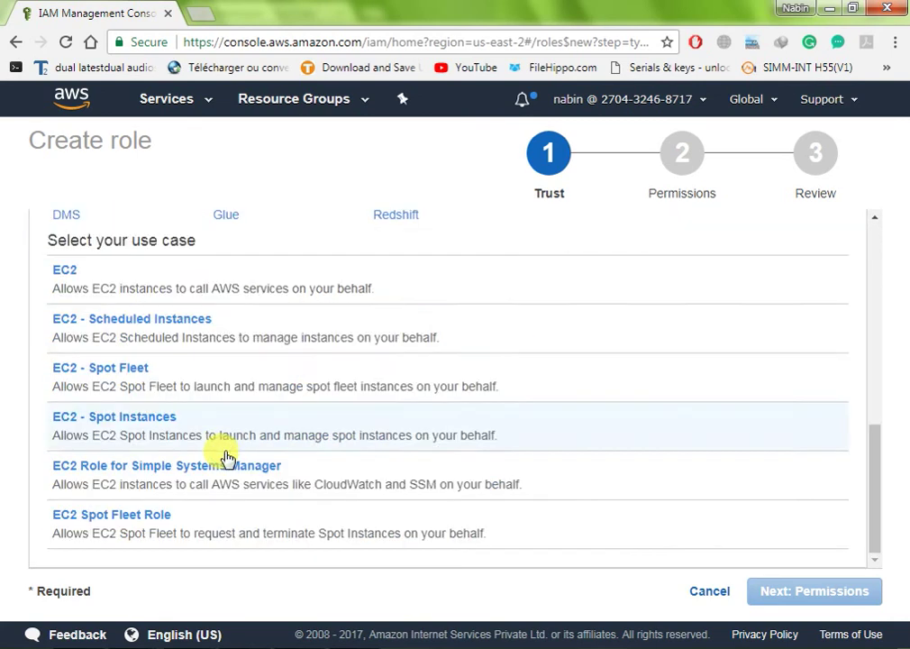
{"action": "left_click", "coordinate": [94, 279]}
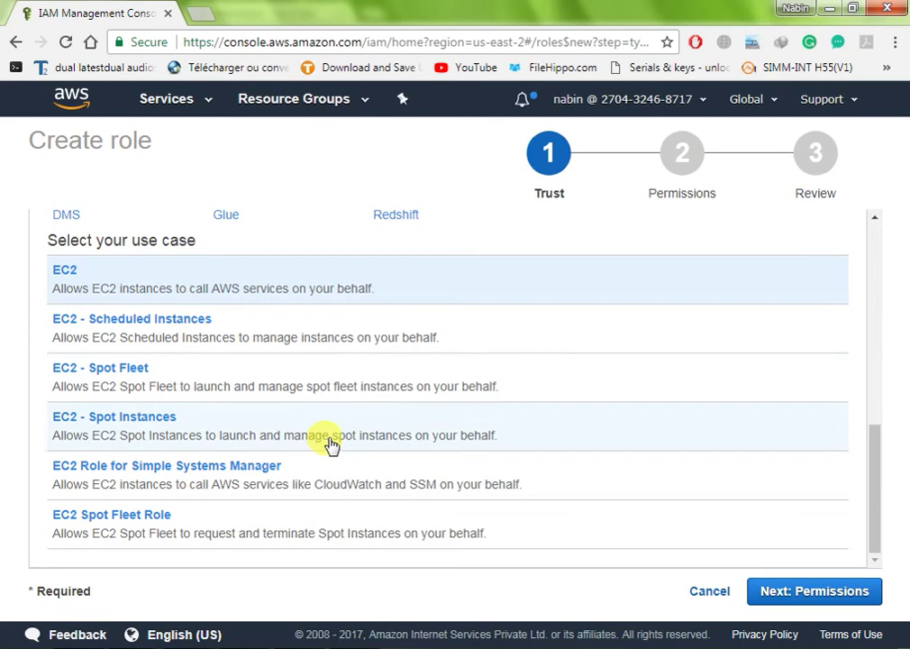
{"action": "left_click", "coordinate": [799, 587]}
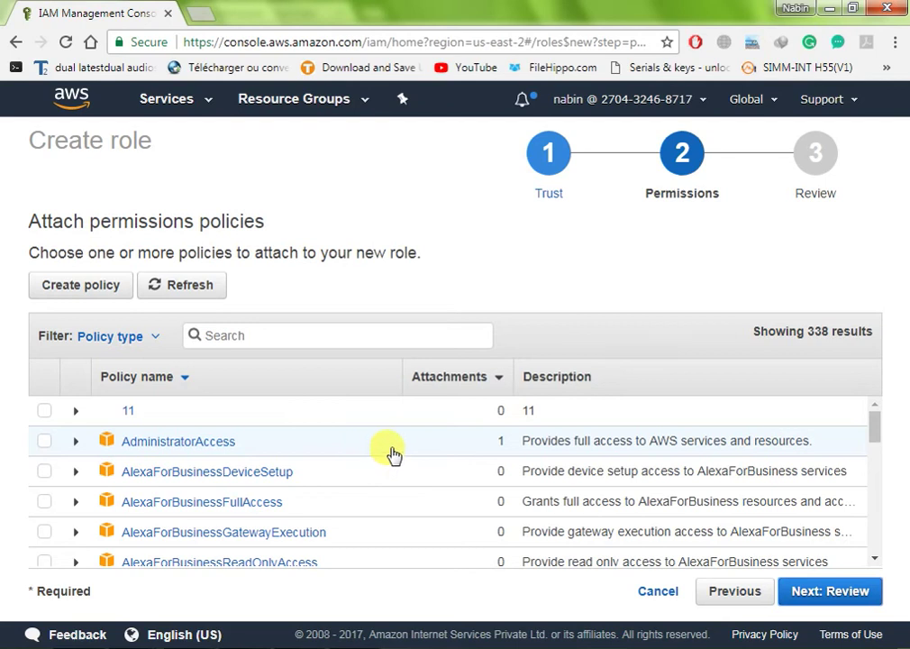
- Search policies for 's3' and select AmazonS3FullAccess for the role
{"action": "scroll", "coordinate": [392, 450], "scroll_direction": "down", "scroll_amount": 1}
{"action": "scroll", "coordinate": [384, 447], "scroll_direction": "up", "scroll_amount": 1}
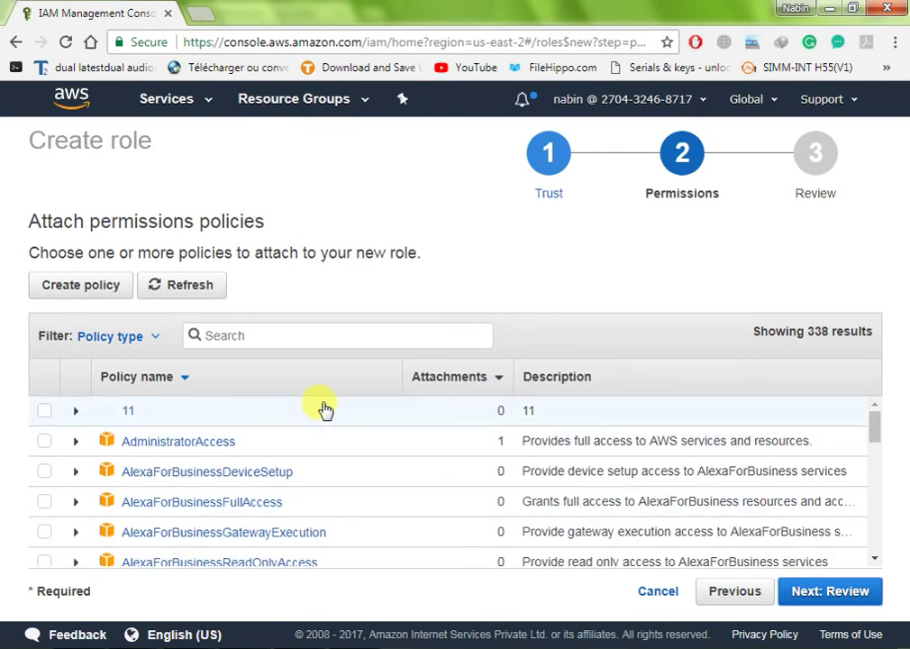
{"action": "left_click", "coordinate": [281, 334]}
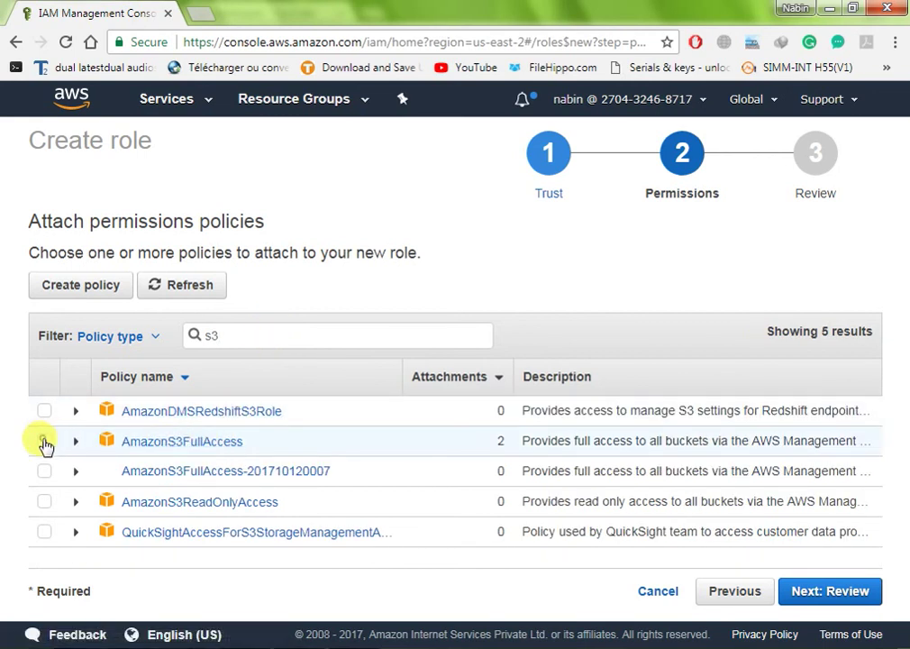
{"action": "left_click", "coordinate": [44, 442]}
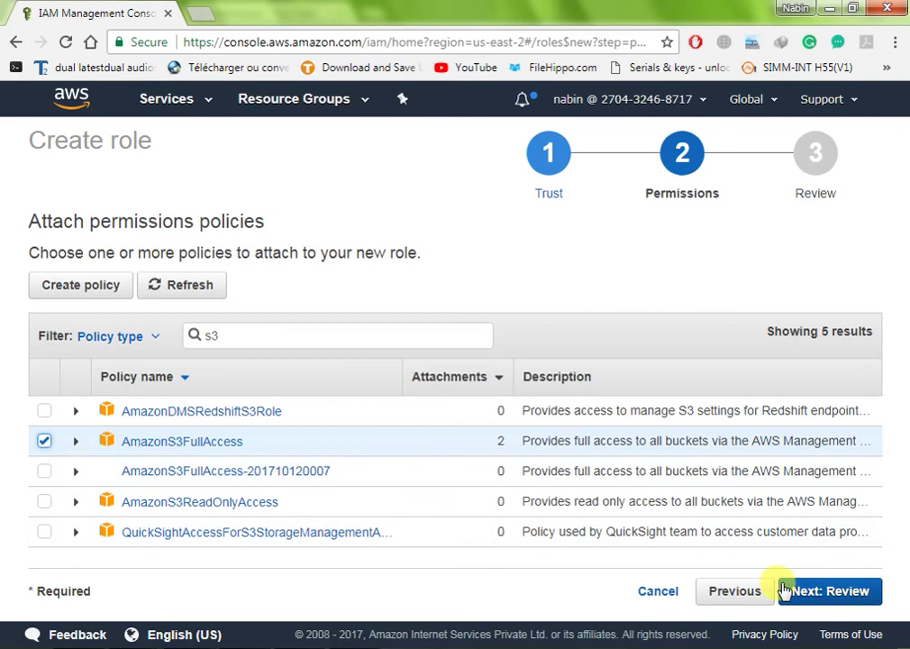
{"action": "left_click", "coordinate": [821, 593]}
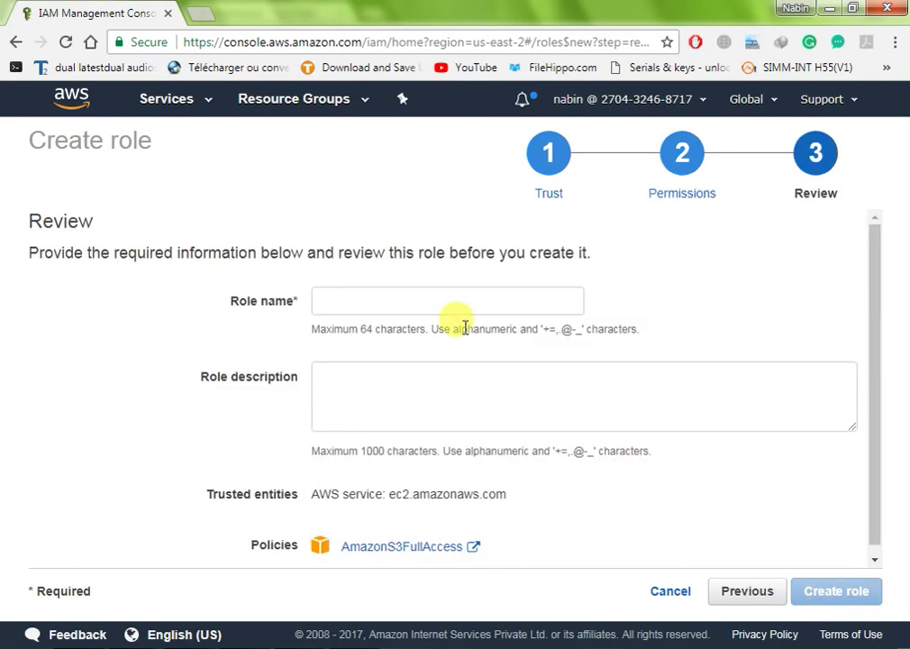
- Name the role s3 with description s3 and create it
{"action": "left_click", "coordinate": [398, 293]}
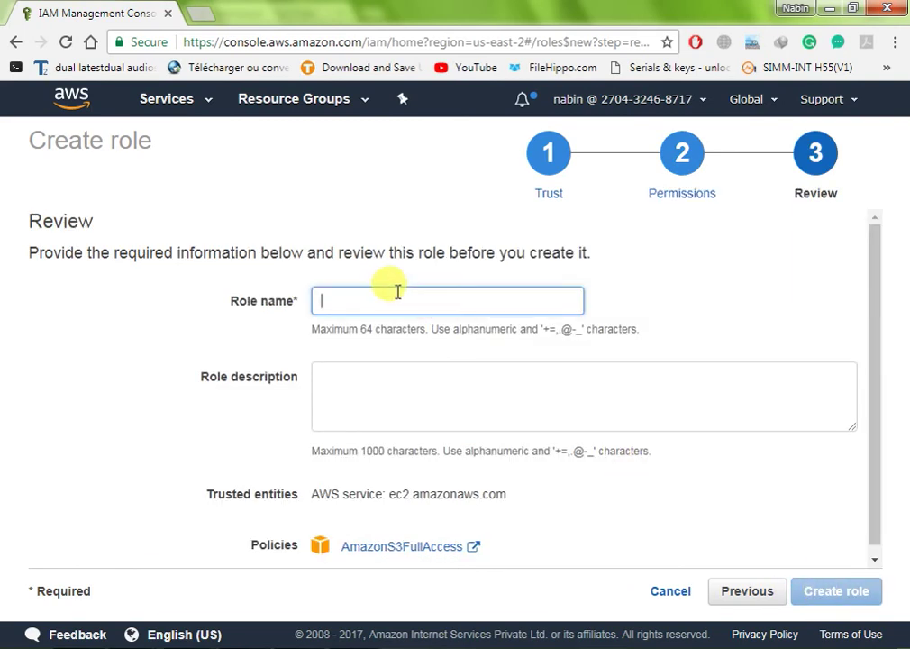
{"action": "type", "text": "s3"}
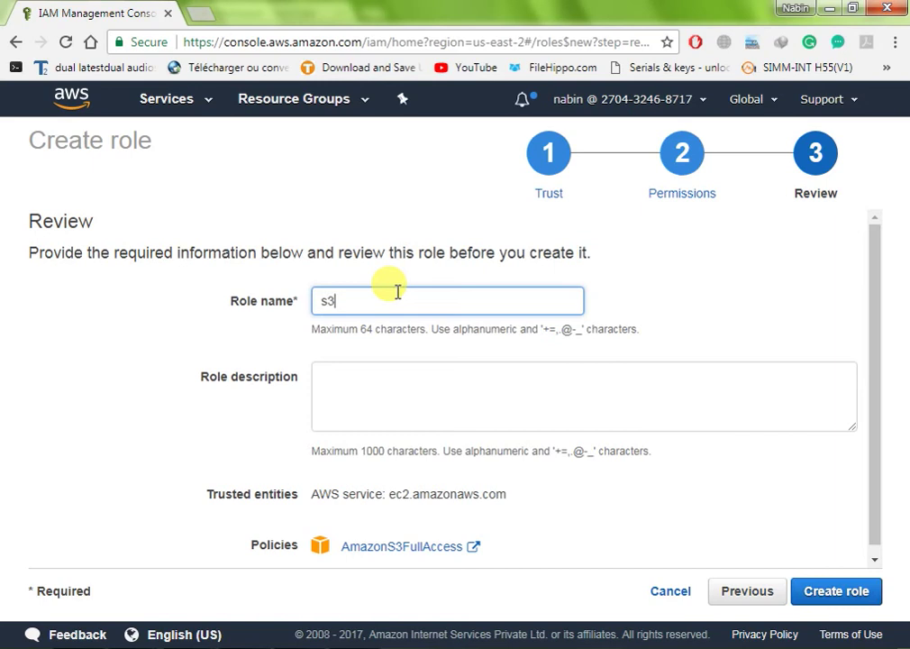
{"action": "left_click", "coordinate": [374, 387]}
{"action": "type", "text": "s3"}
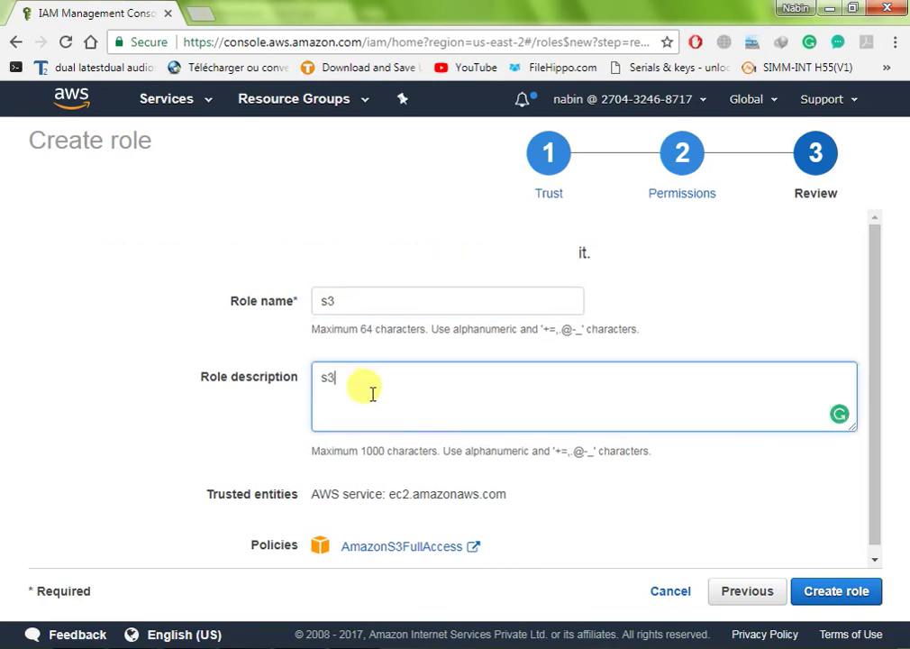
{"action": "left_click", "coordinate": [821, 591]}
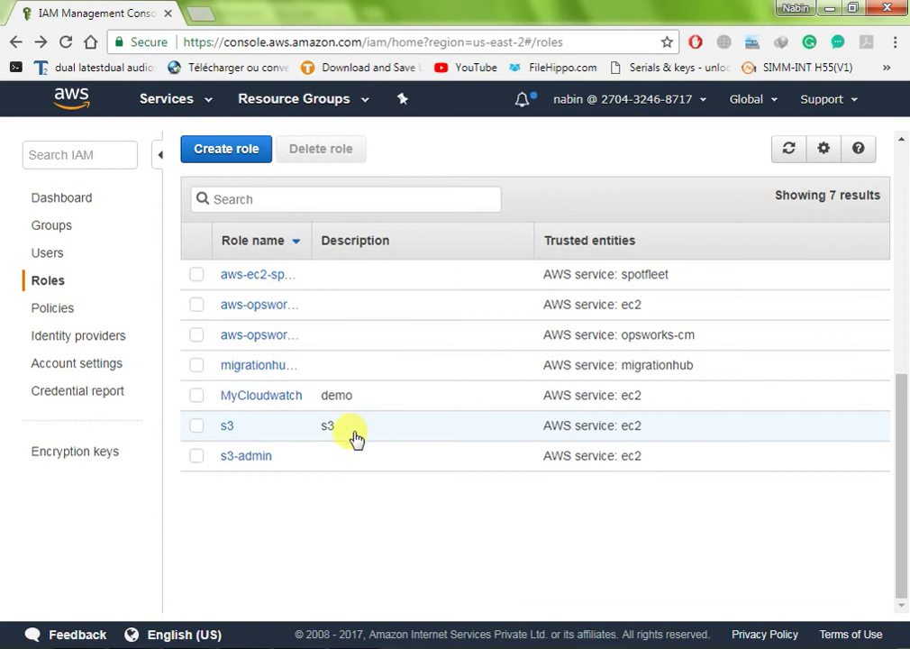
- Open EC2 from the Services list in a new browser tab and switch to it
{"action": "left_click", "coordinate": [207, 101]}
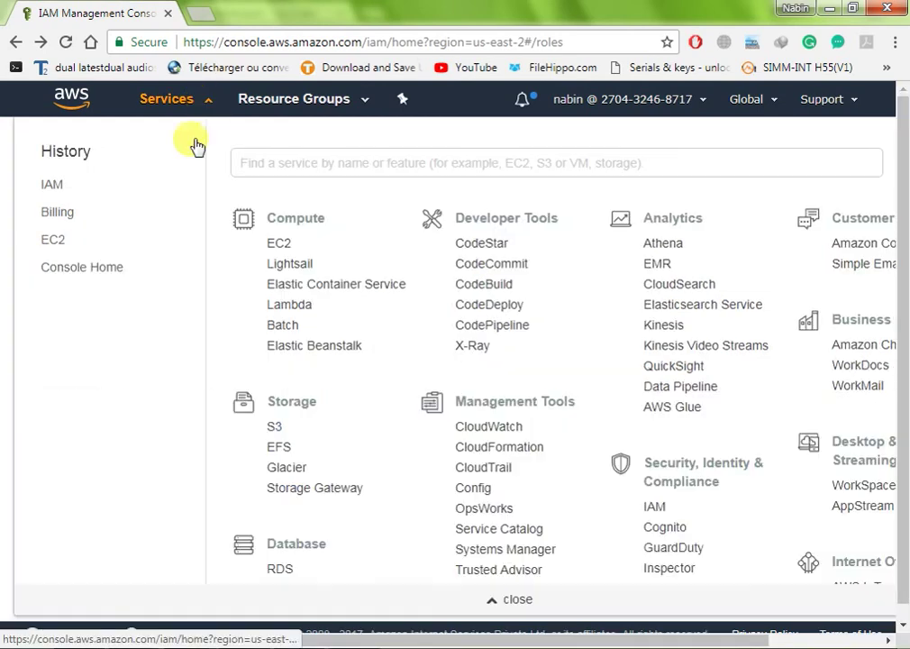
{"action": "right_click", "coordinate": [52, 240]}
{"action": "left_click", "coordinate": [91, 252]}
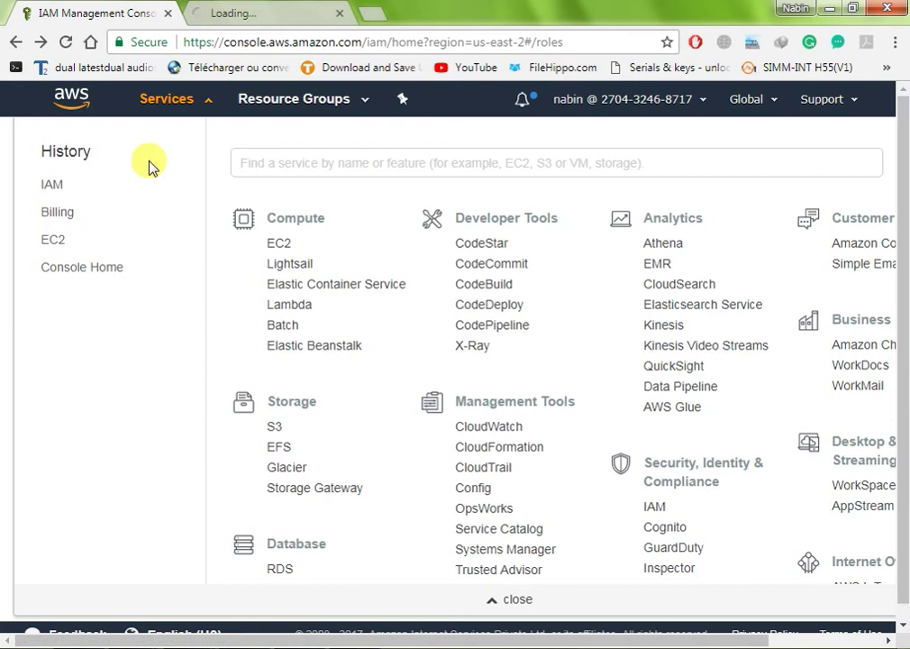
{"action": "left_click", "coordinate": [211, 103]}
{"action": "left_click", "coordinate": [250, 16]}
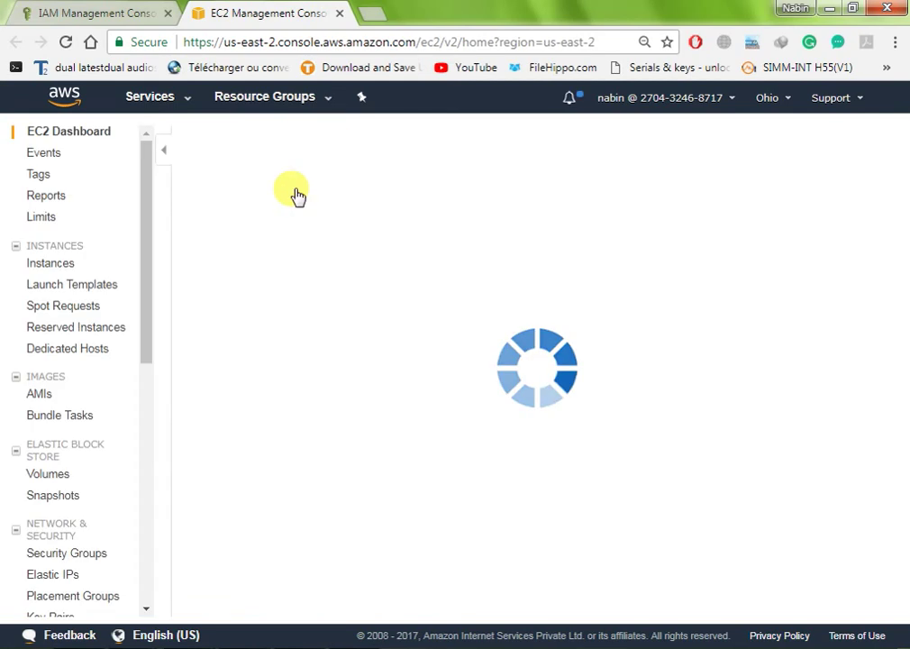
- View the EC2 instances, select the Pubic webserver 10 series instance, and begin a new launch
{"action": "left_click", "coordinate": [54, 263]}
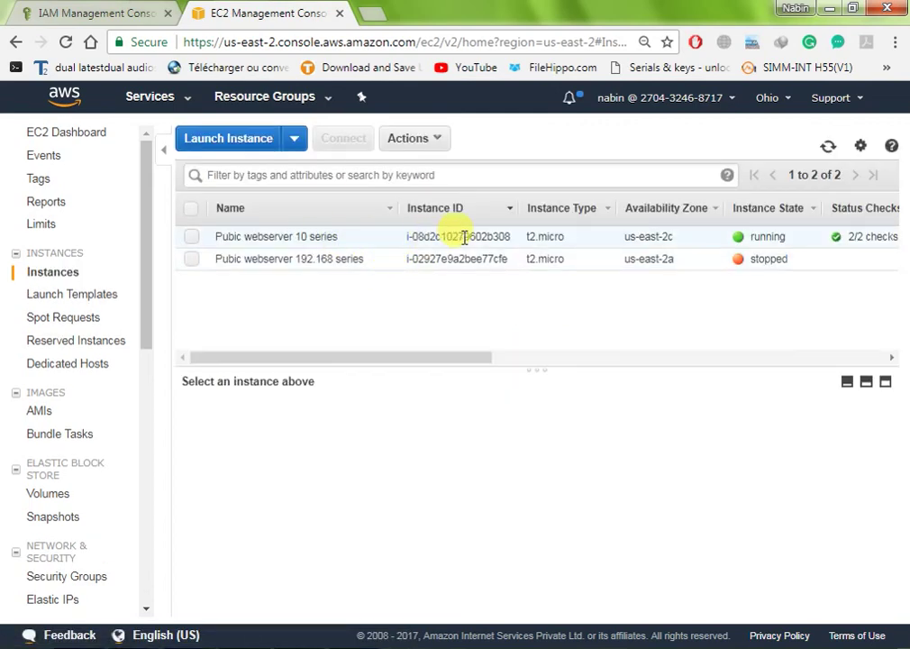
{"action": "left_click", "coordinate": [453, 238]}
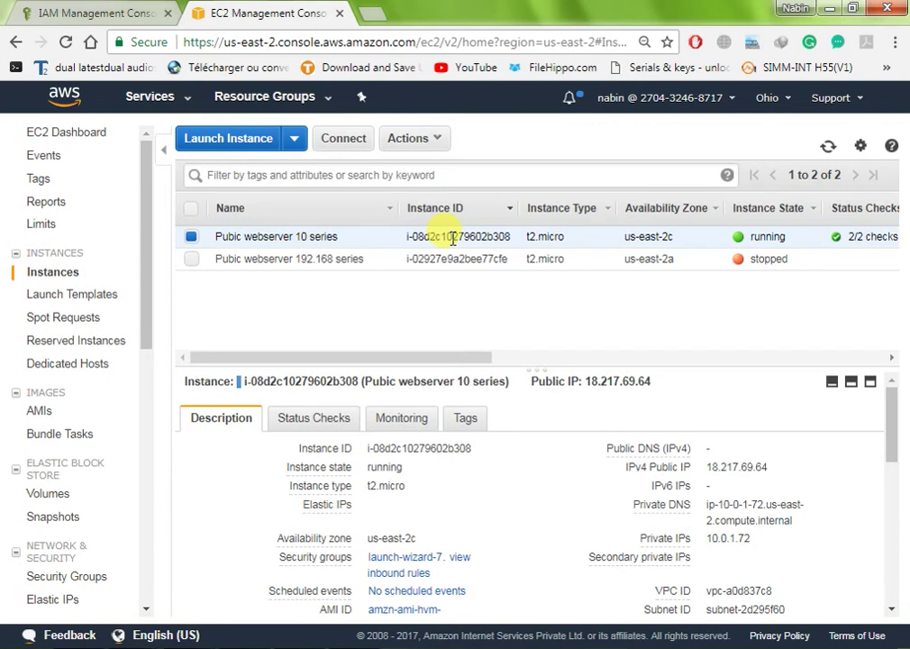
{"action": "left_click", "coordinate": [243, 144]}
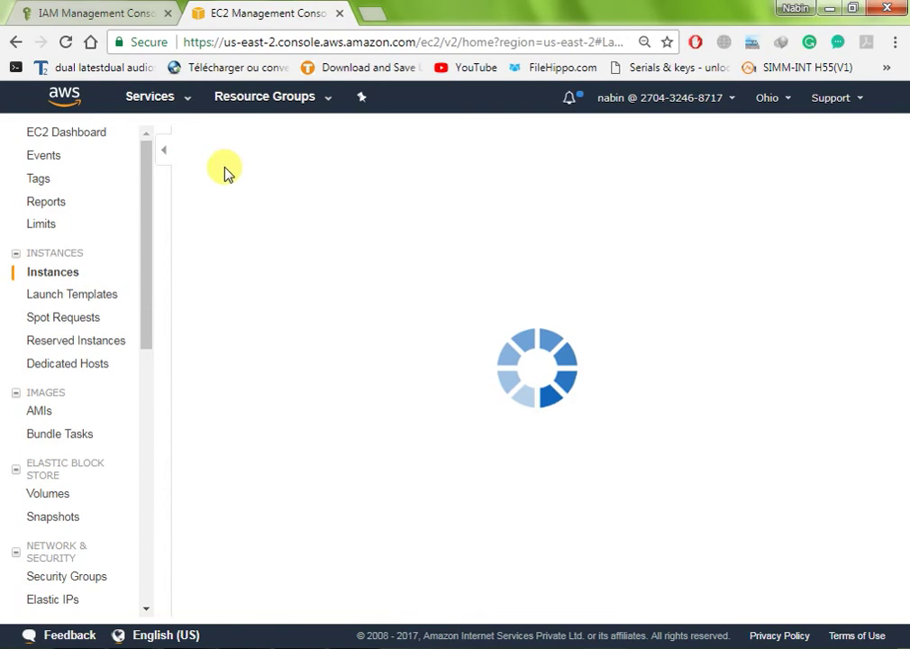
- Pick the first AMI at t2.micro and give the instance the s3 IAM role
{"action": "left_click", "coordinate": [807, 272]}
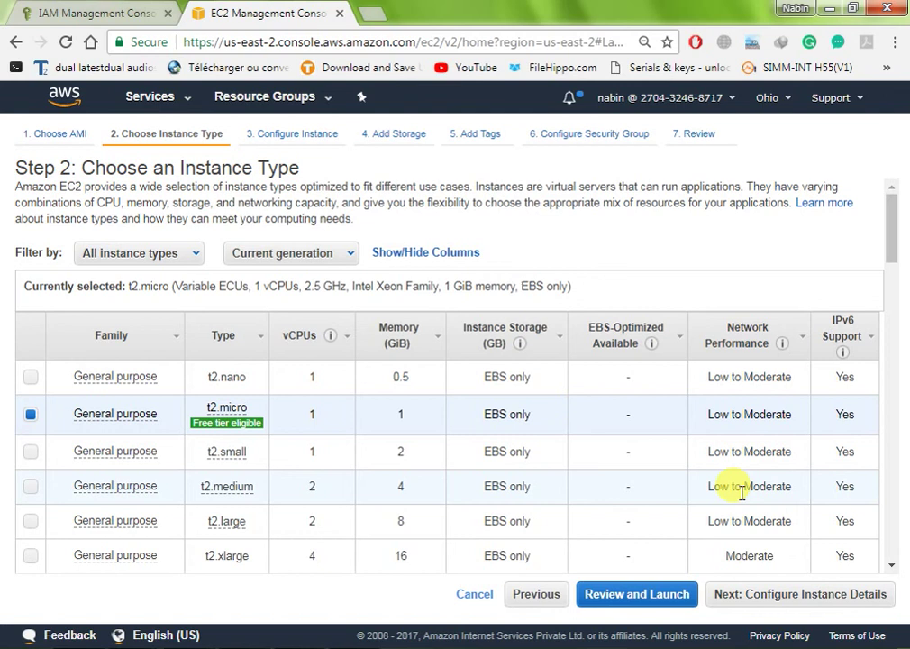
{"action": "left_click", "coordinate": [748, 594]}
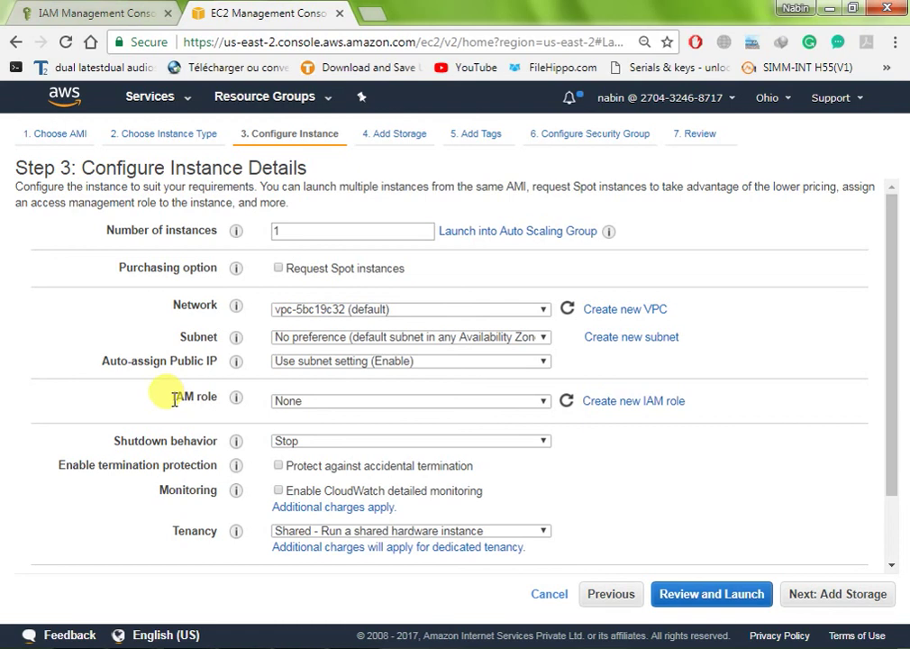
{"action": "left_click_drag", "start_coordinate": [175, 397], "coordinate": [218, 397]}
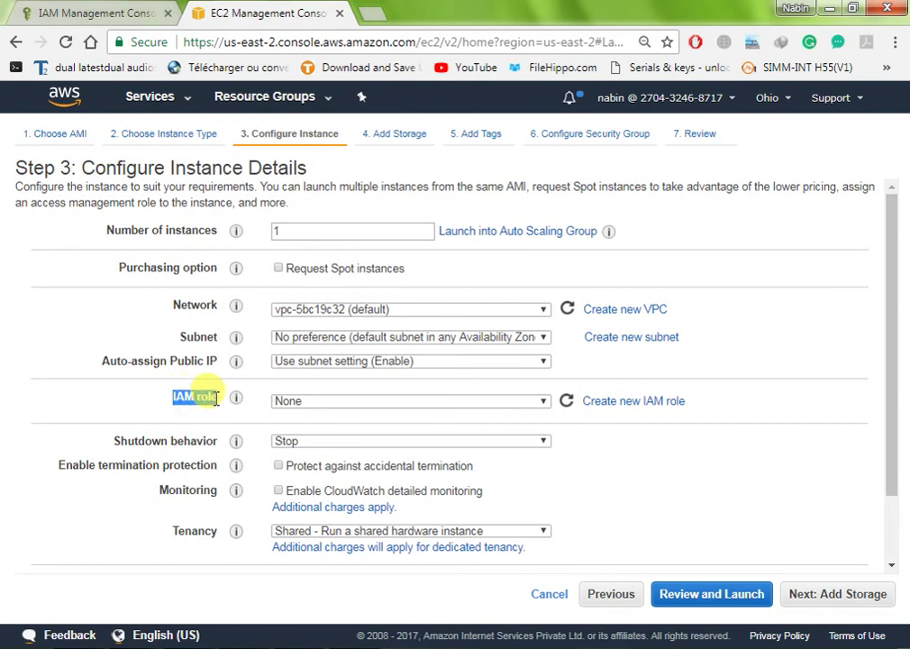
{"action": "left_click", "coordinate": [342, 404]}
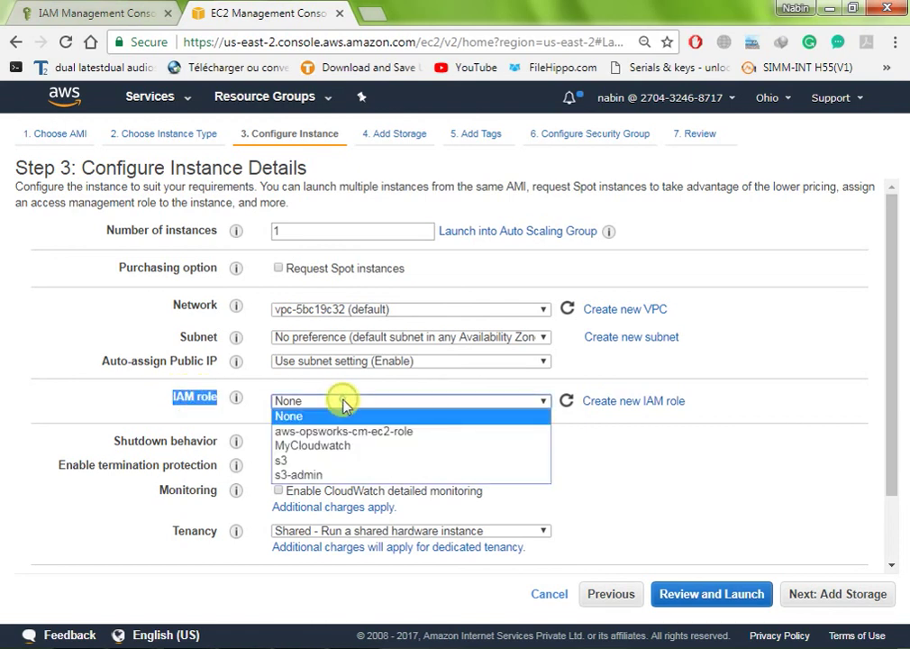
{"action": "left_click", "coordinate": [295, 463]}
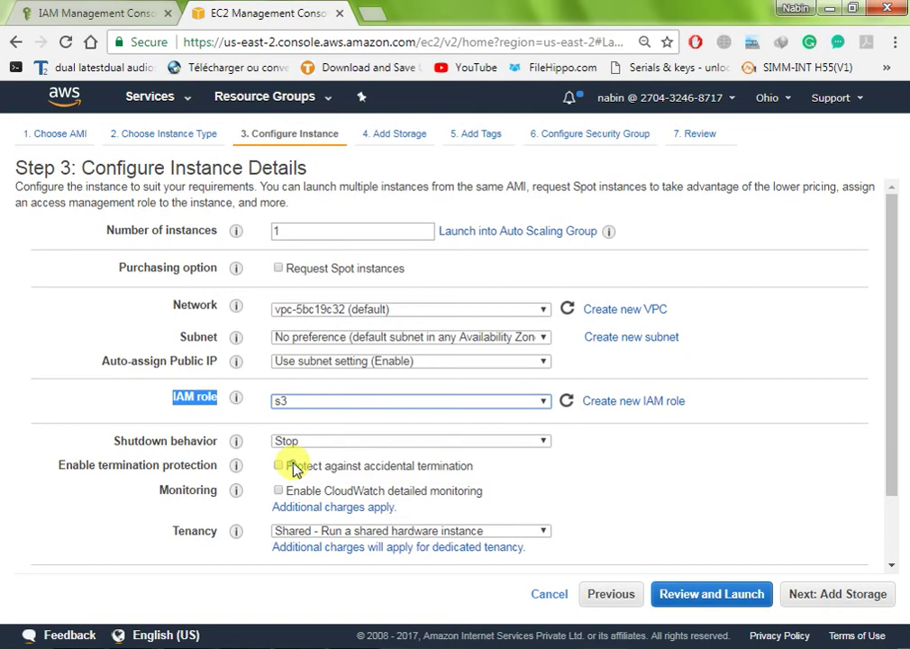
- Set network to the Demo 10 series VPC with public IP enabled, then cancel the launch
{"action": "left_click", "coordinate": [374, 309]}
{"action": "left_click", "coordinate": [352, 339]}
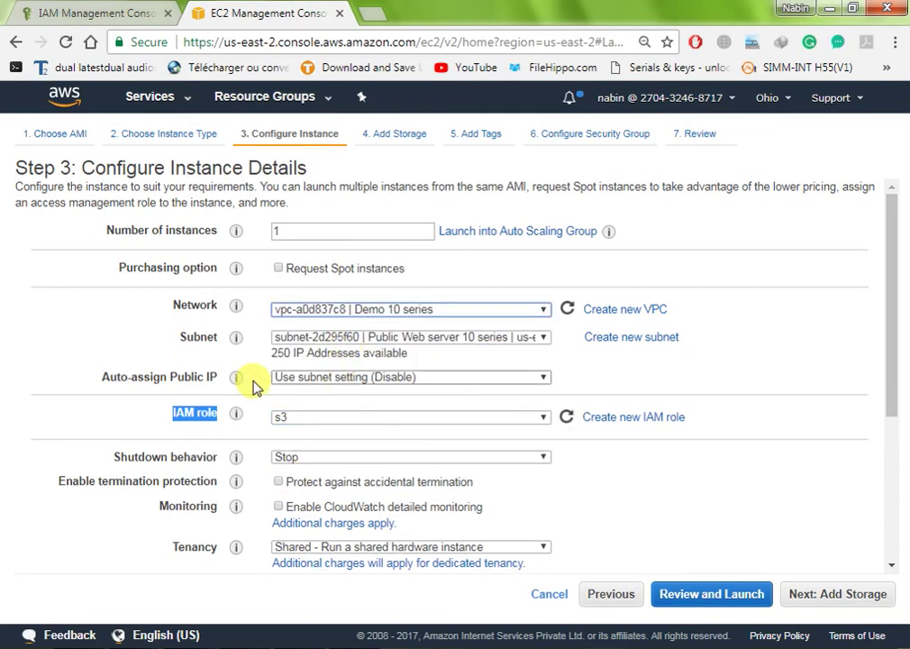
{"action": "left_click", "coordinate": [374, 379]}
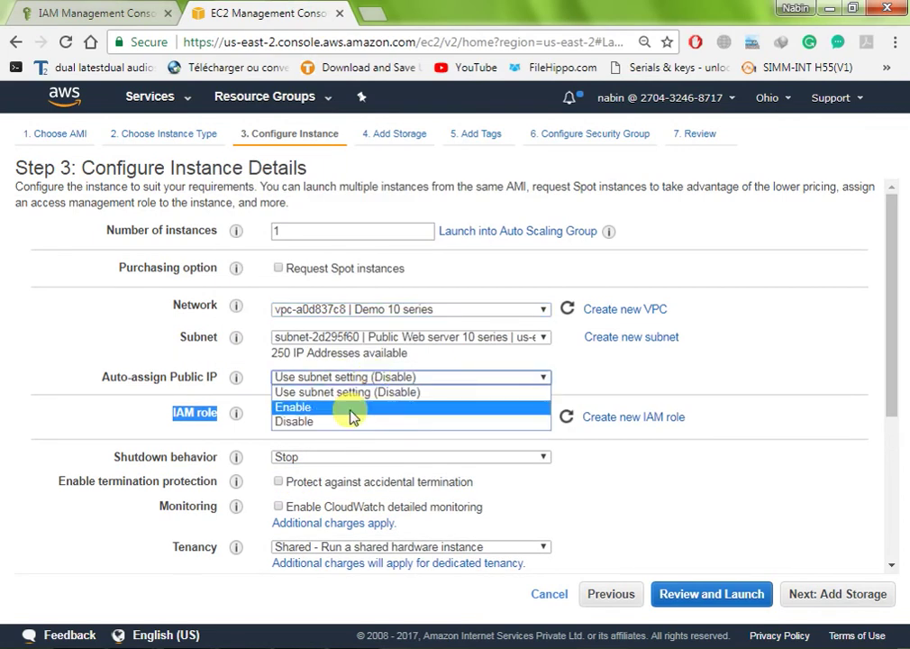
{"action": "left_click", "coordinate": [351, 408]}
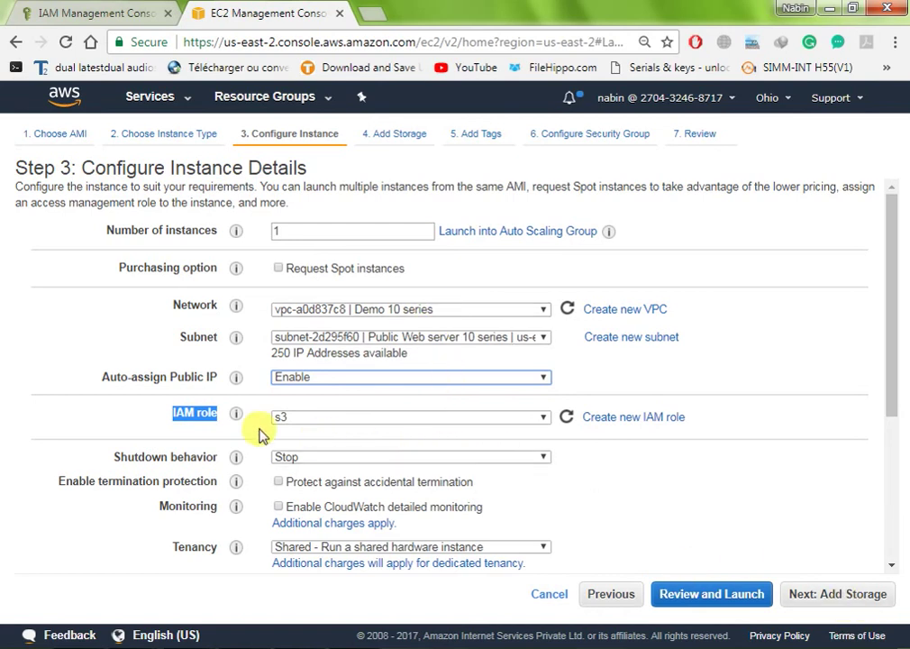
{"action": "mouse_move", "coordinate": [236, 413]}
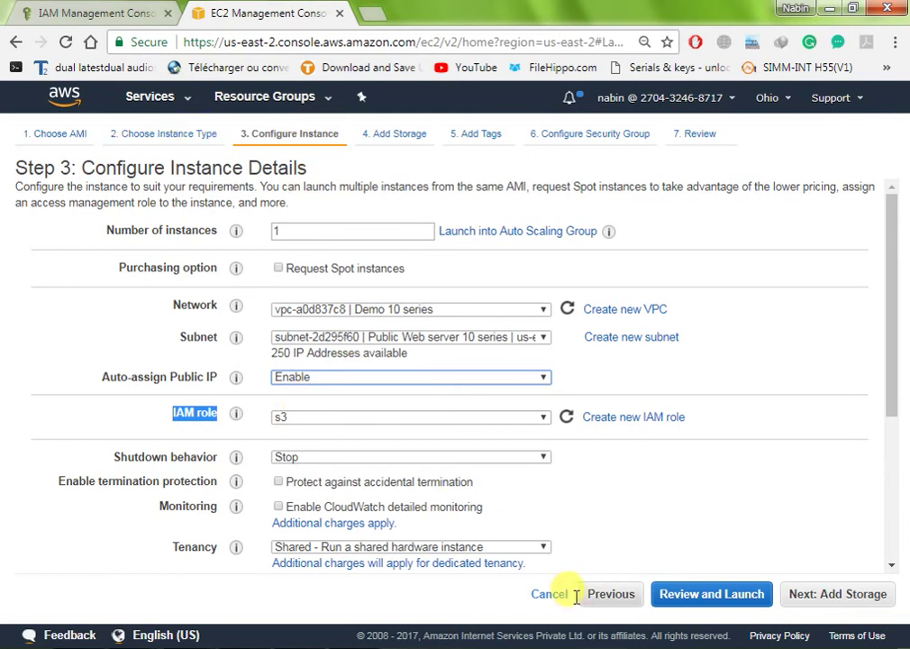
{"action": "left_click", "coordinate": [549, 594]}
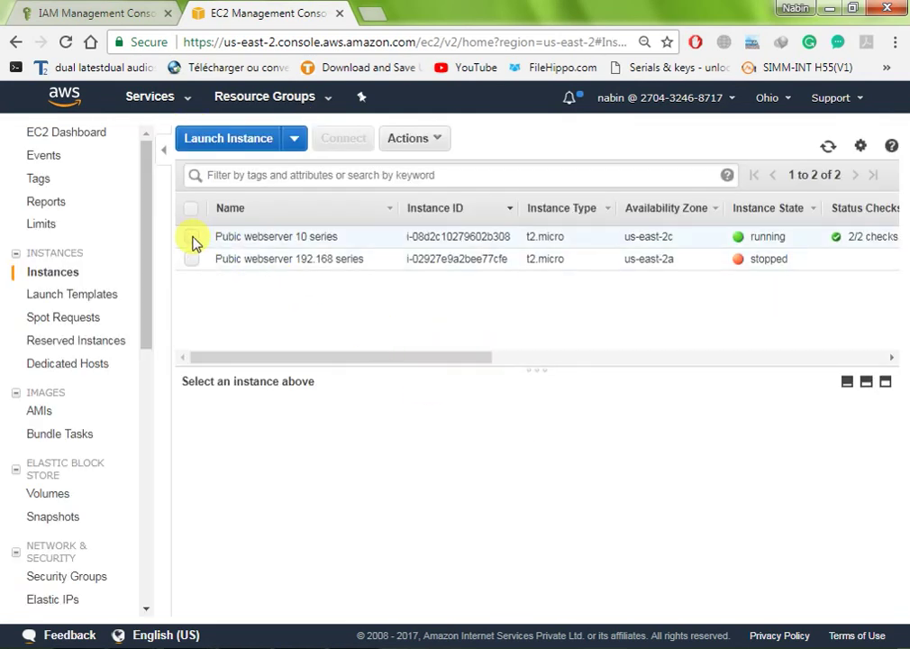
- Start the stopped Pubic webserver 192.168 series instance
{"action": "left_click", "coordinate": [191, 260]}
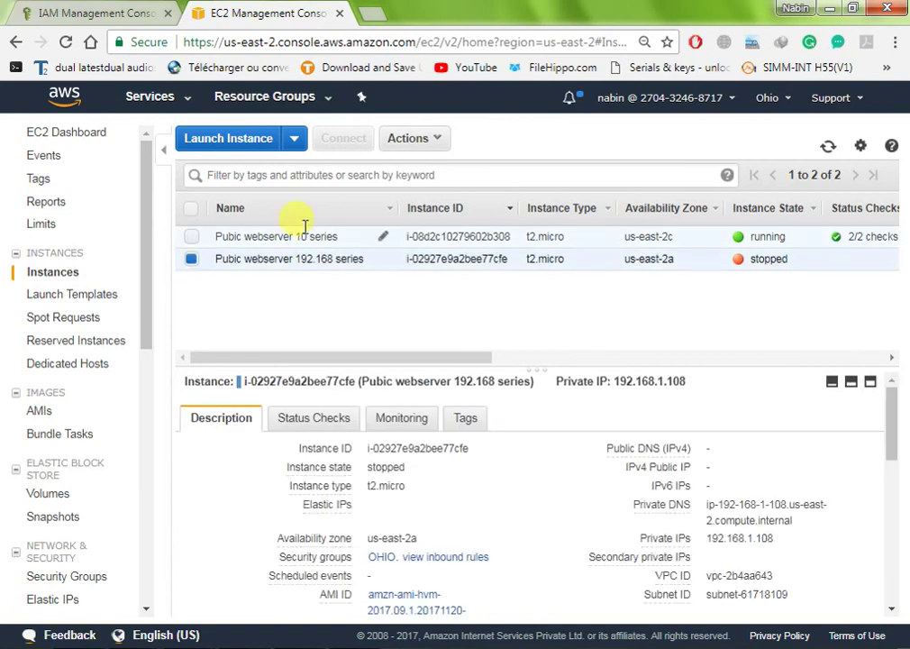
{"action": "left_click", "coordinate": [427, 137]}
{"action": "mouse_move", "coordinate": [465, 232]}
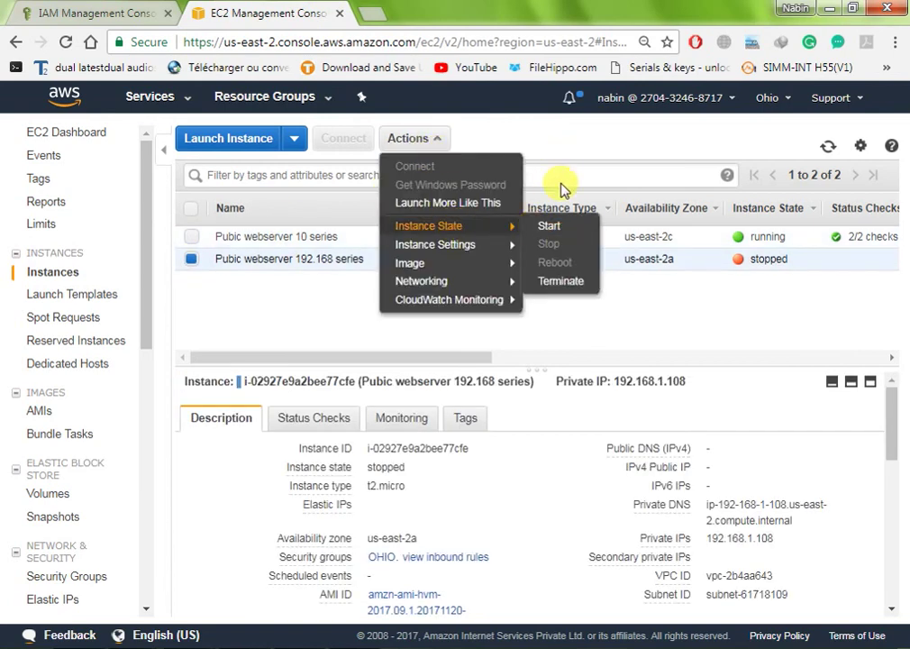
{"action": "left_click", "coordinate": [548, 228]}
{"action": "left_click", "coordinate": [551, 421]}
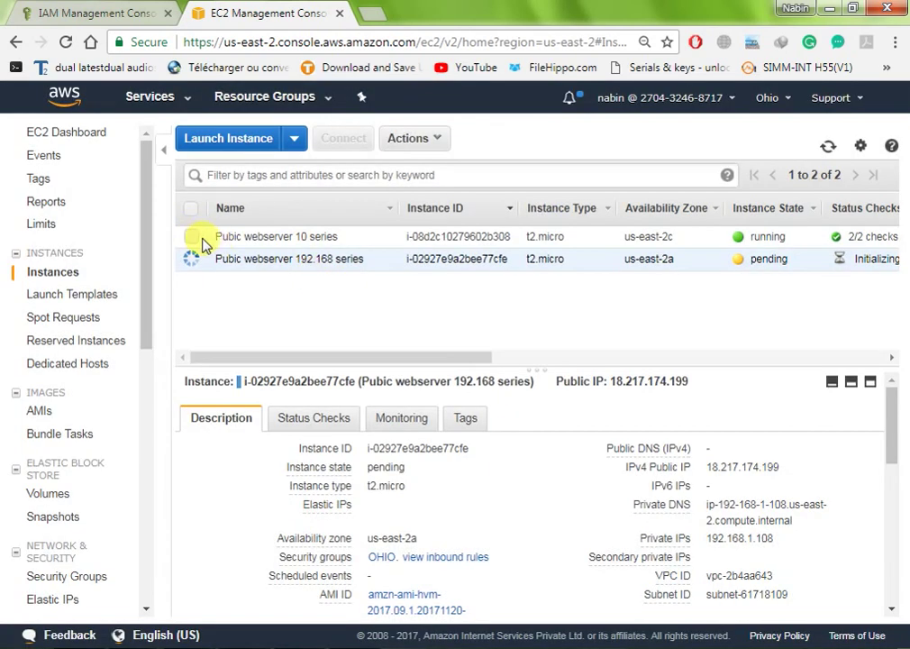
- Stop the Pubic webserver 10 series instance, then view the 192.168 series instance's details
{"action": "left_click", "coordinate": [266, 235]}
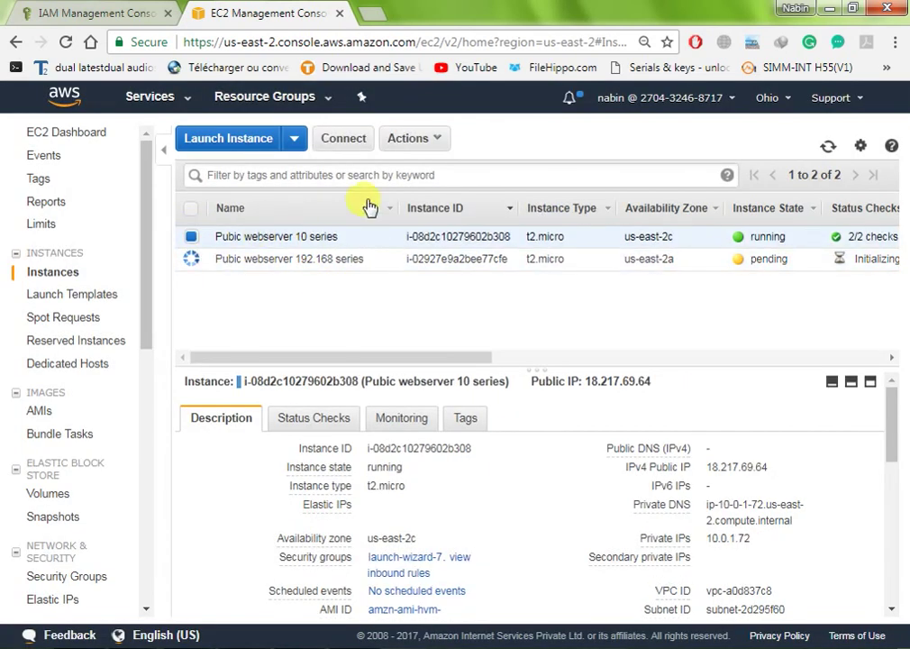
{"action": "left_click", "coordinate": [431, 138]}
{"action": "mouse_move", "coordinate": [398, 224]}
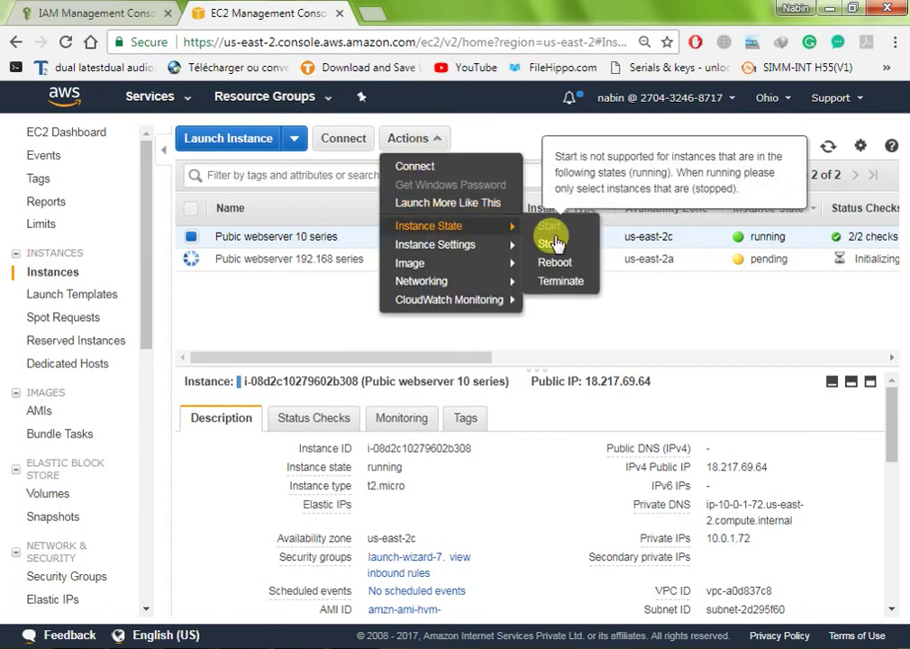
{"action": "left_click", "coordinate": [551, 243]}
{"action": "left_click", "coordinate": [610, 467]}
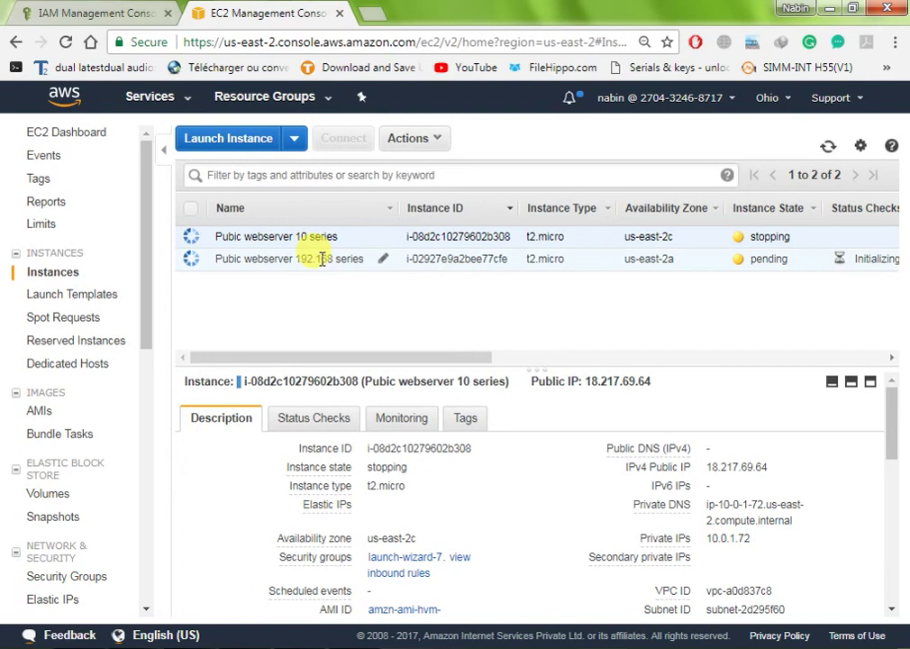
{"action": "left_click", "coordinate": [477, 259]}
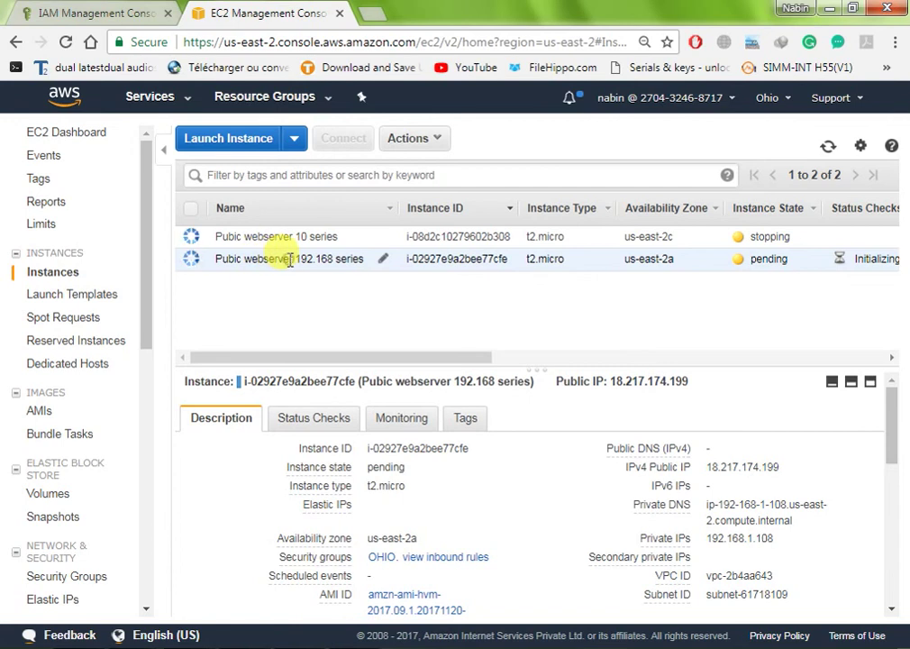
- Attach the s3 role to the 192.168 series instance via Attach/Replace IAM Role
{"action": "left_click", "coordinate": [90, 12]}
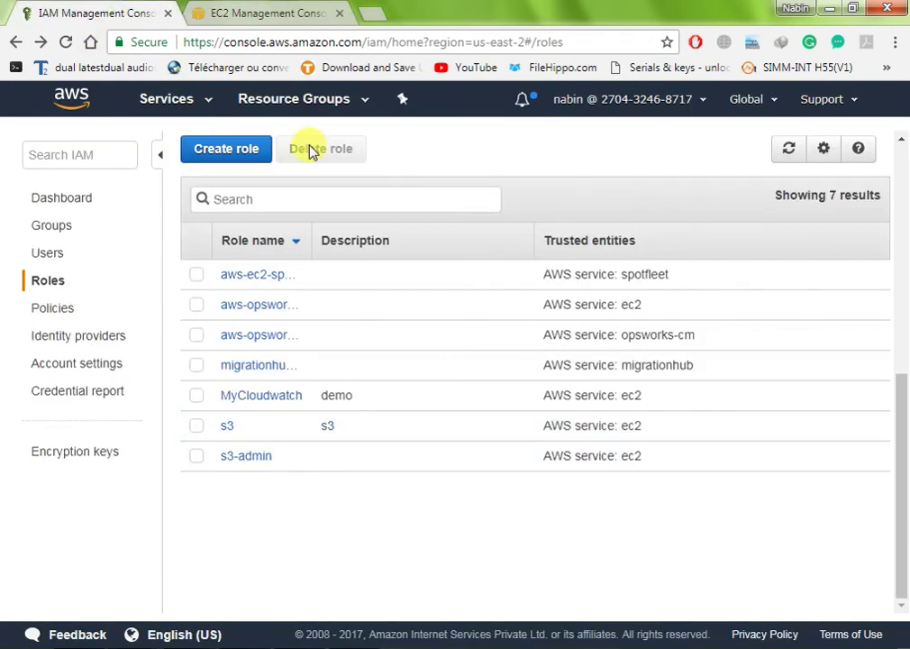
{"action": "left_click", "coordinate": [270, 13]}
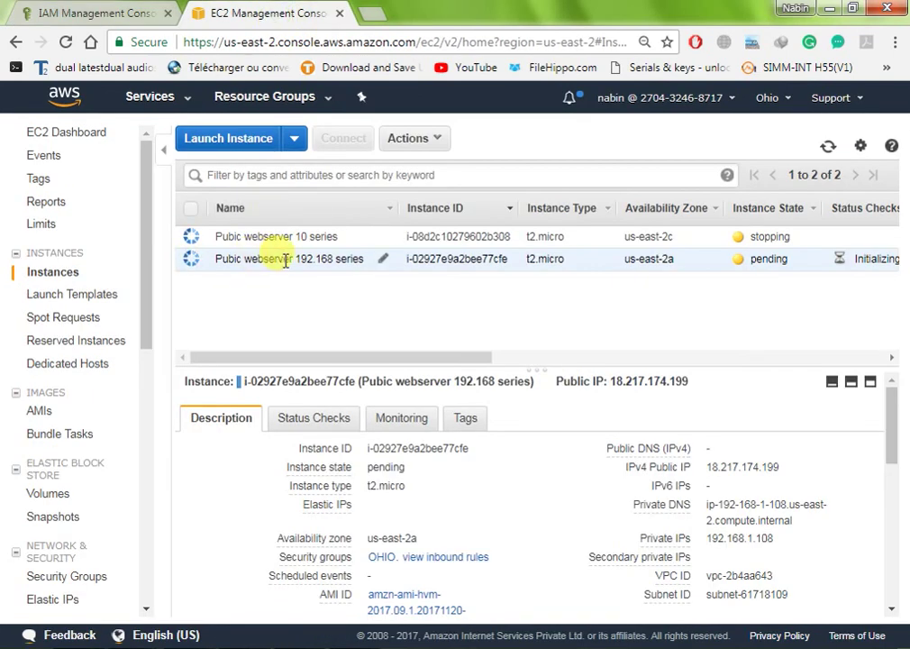
{"action": "left_click", "coordinate": [441, 140]}
{"action": "mouse_move", "coordinate": [432, 244]}
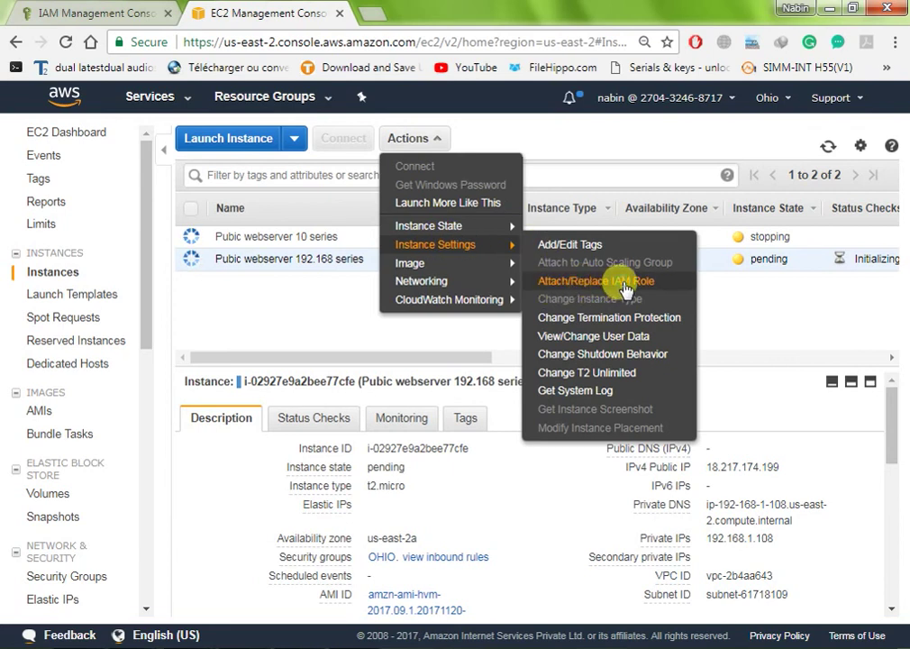
{"action": "left_click", "coordinate": [625, 287]}
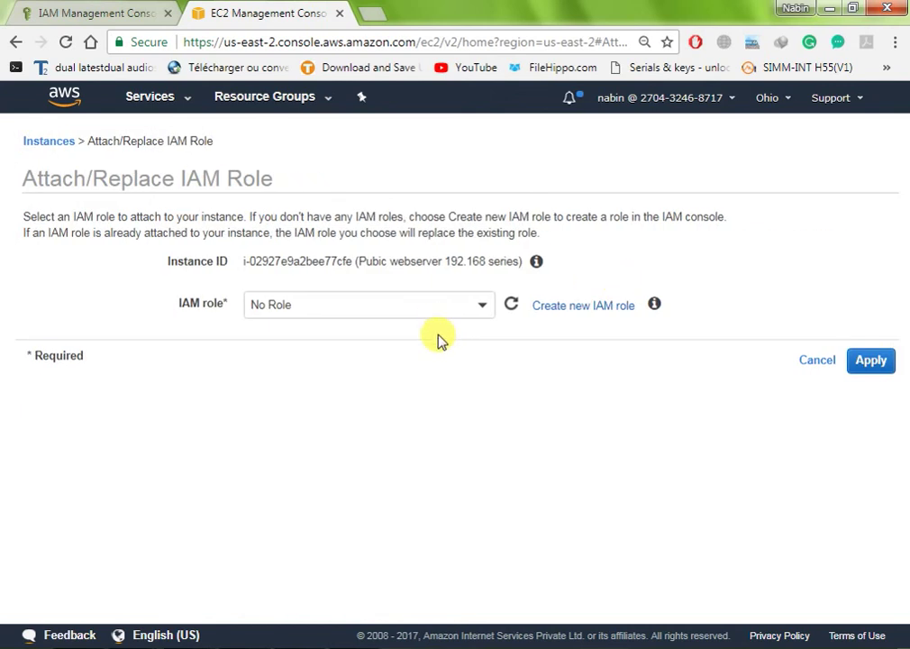
{"action": "left_click", "coordinate": [484, 307]}
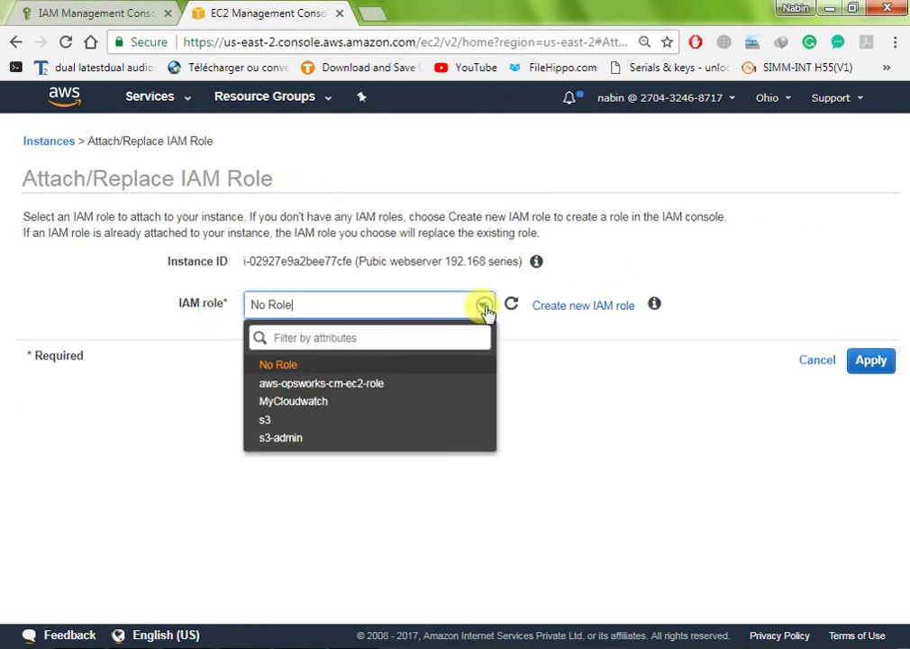
{"action": "left_click", "coordinate": [265, 421]}
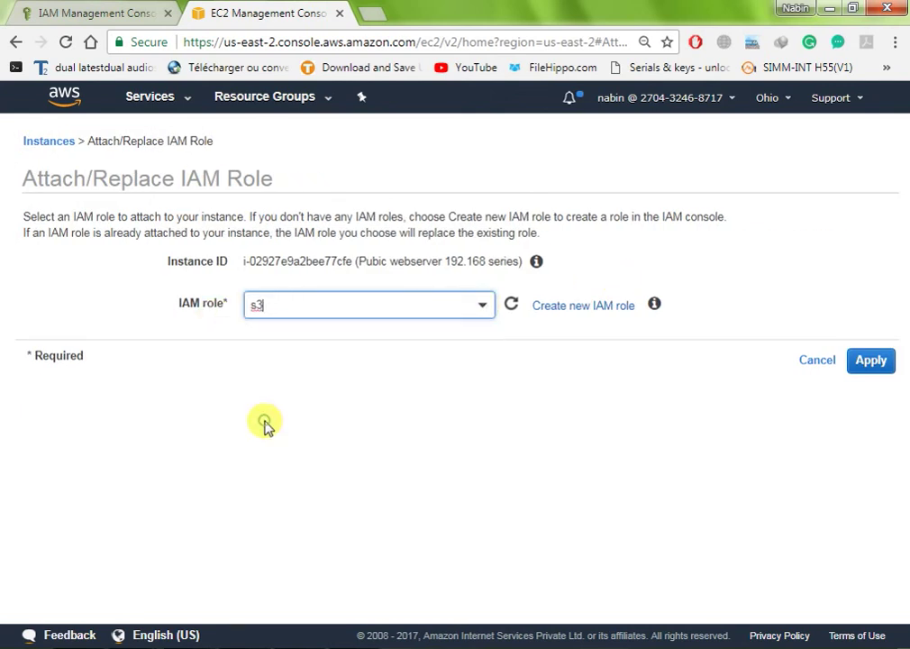
{"action": "left_click", "coordinate": [870, 363]}
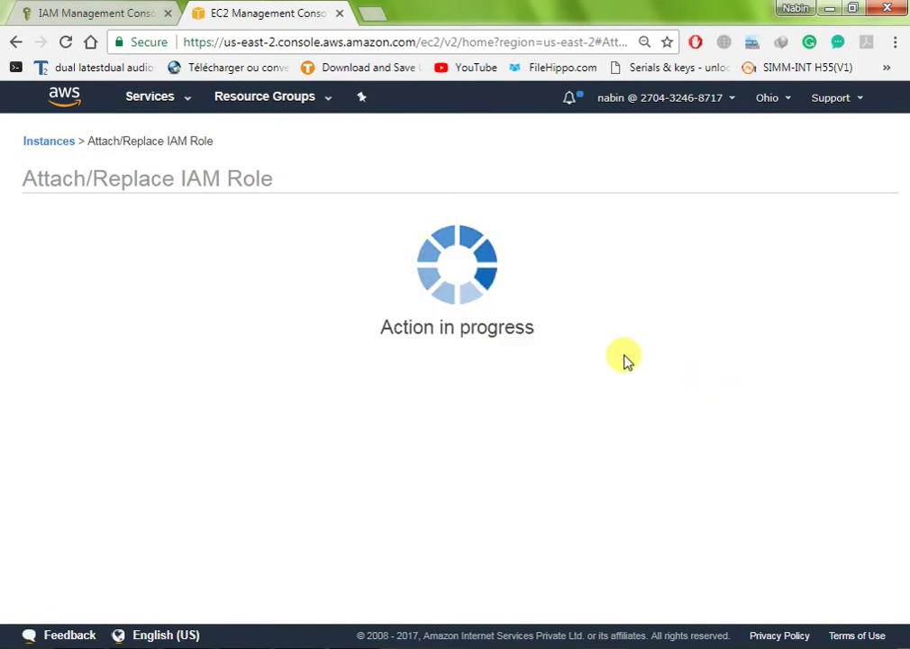
{"action": "left_click", "coordinate": [742, 282]}
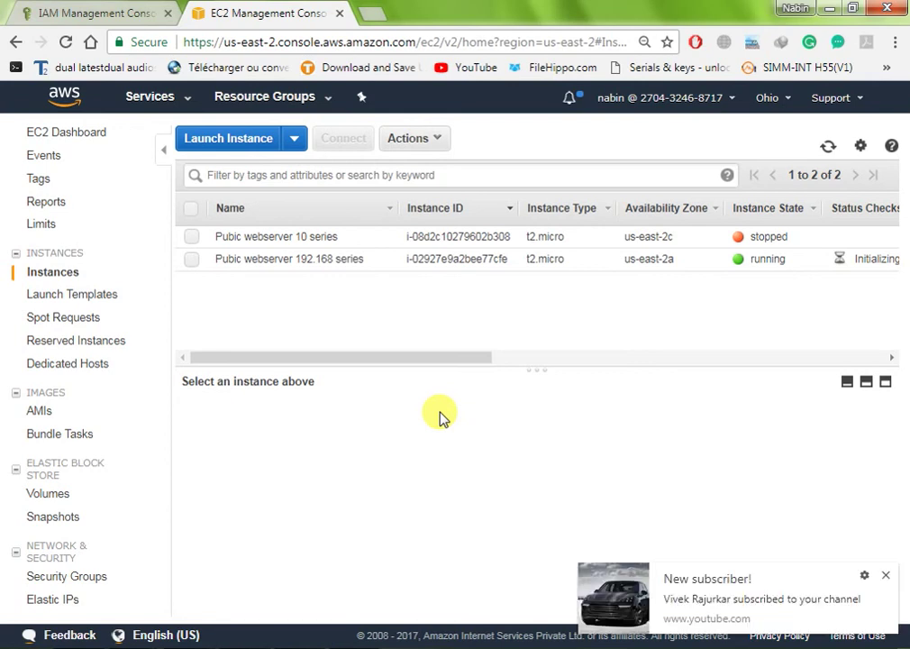
- Go back to the IAM console's Policies list
{"action": "left_click", "coordinate": [885, 573]}
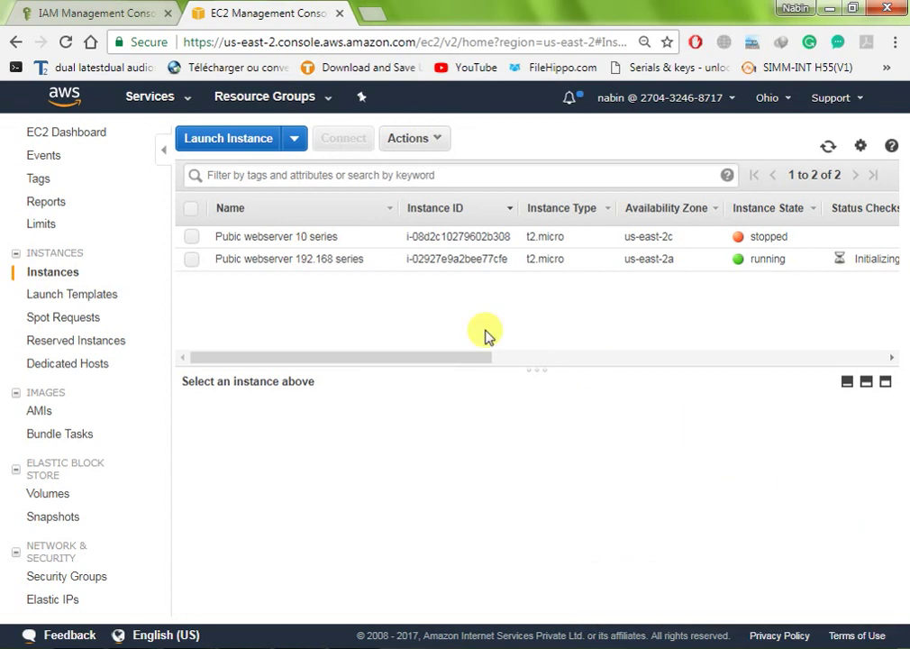
{"action": "left_click", "coordinate": [127, 15]}
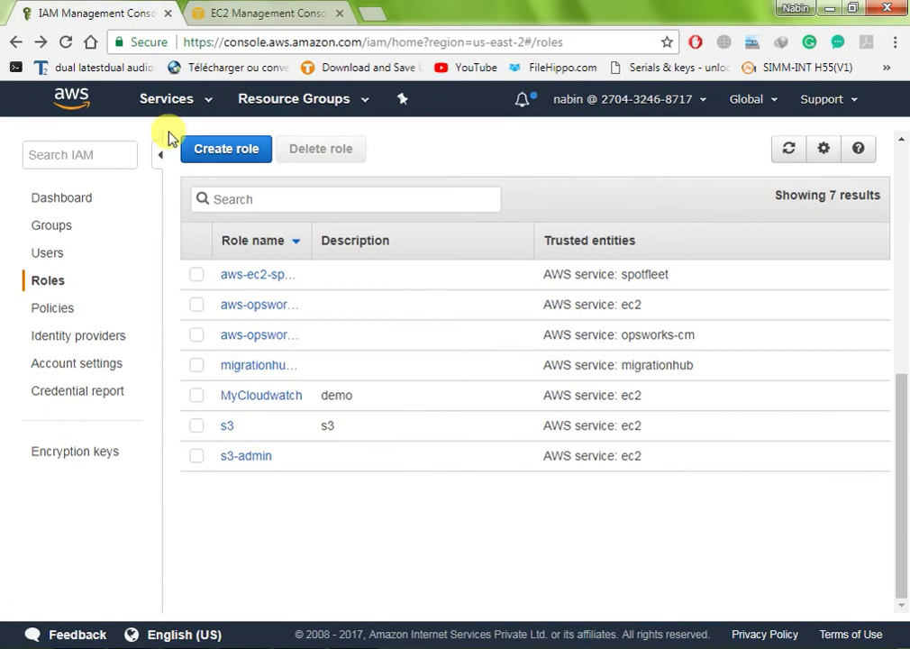
{"action": "left_click", "coordinate": [65, 310]}
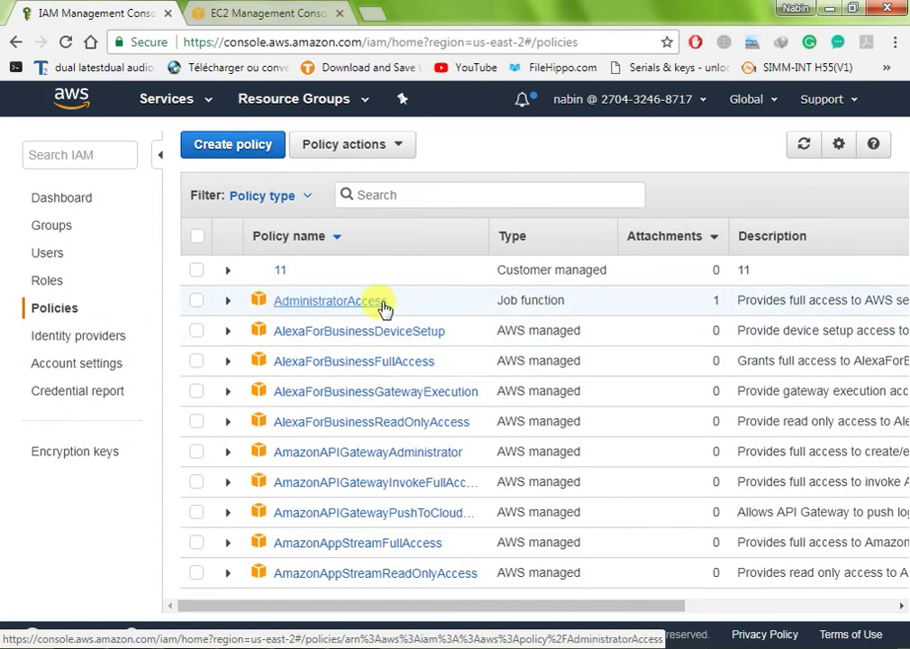
- Search the policies for 'ec2full', then for 's3full', to review the full-access policies
{"action": "scroll", "coordinate": [382, 308], "scroll_direction": "down", "scroll_amount": 4}
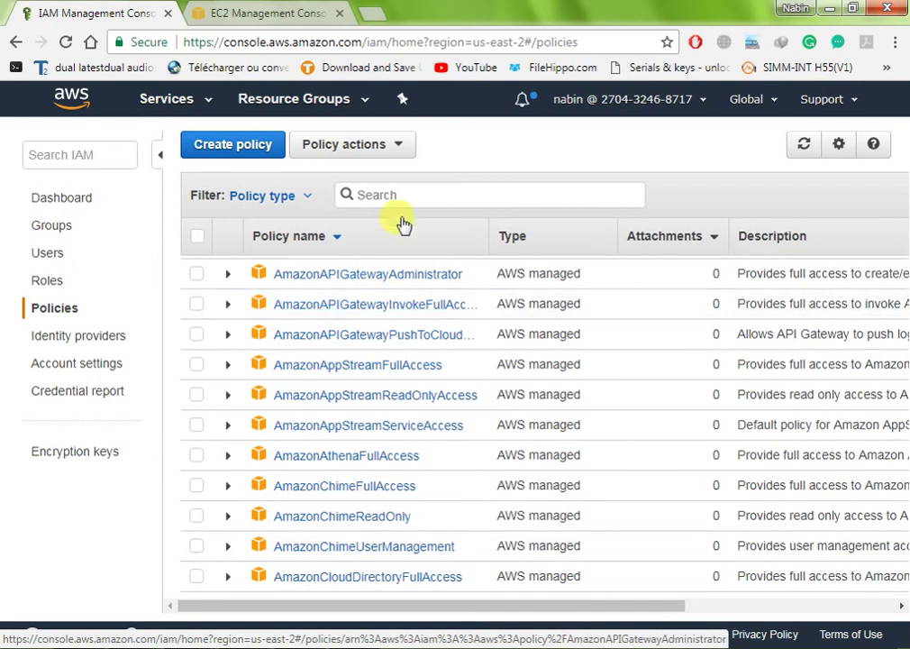
{"action": "type", "text": "ec"}
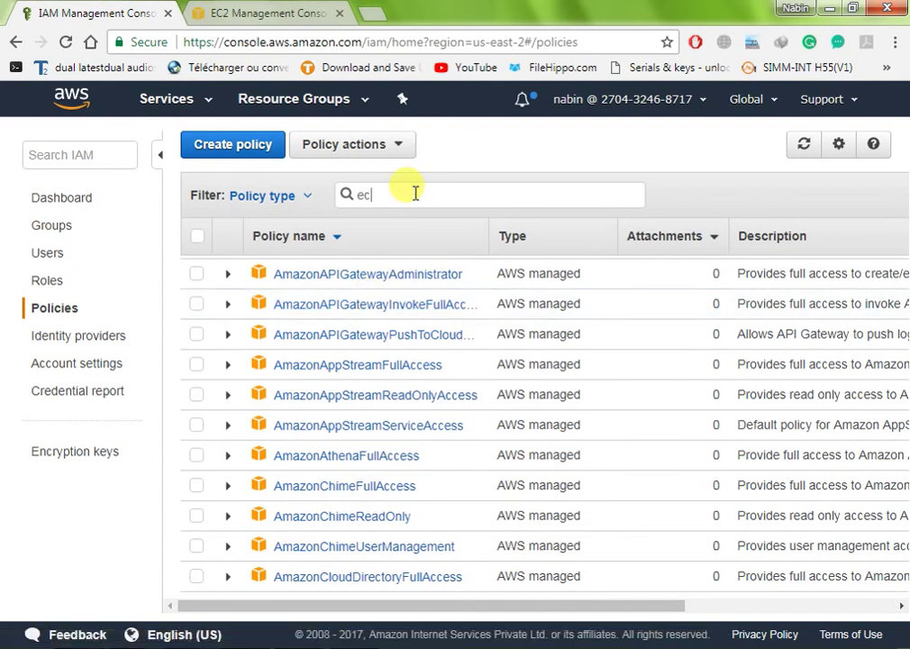
{"action": "type", "text": "2"}
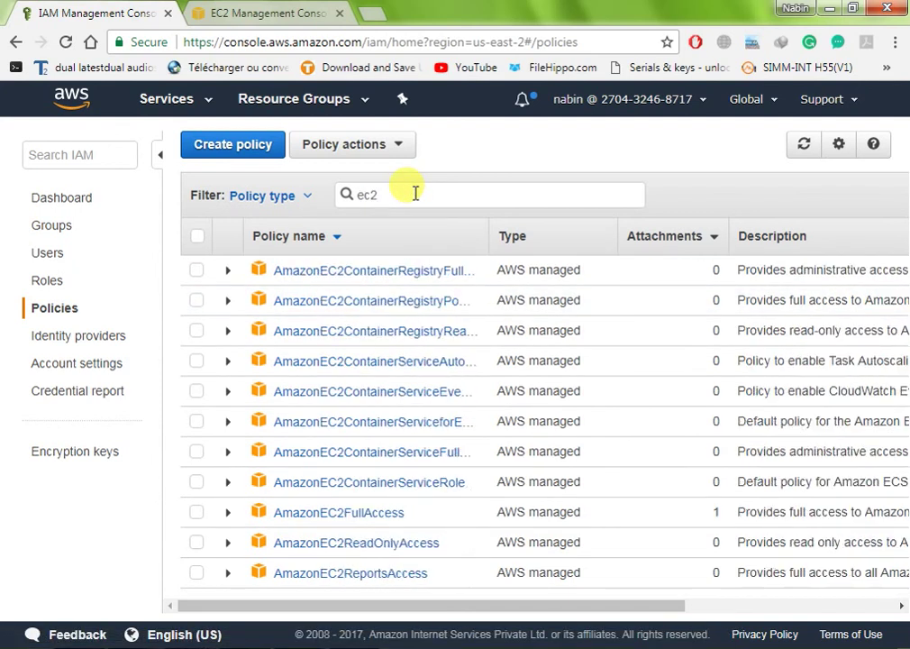
{"action": "type", "text": "ful"}
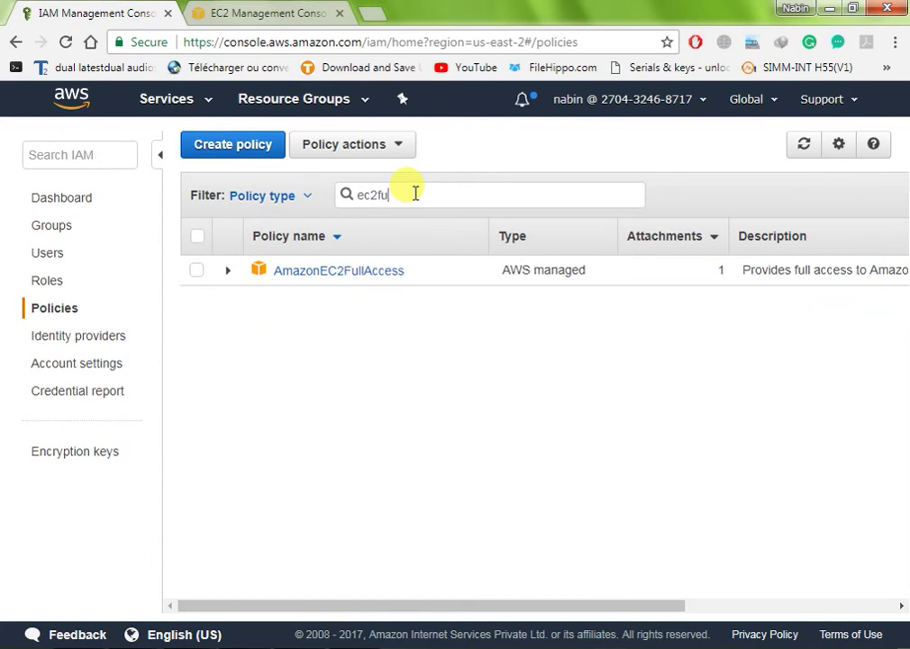
{"action": "type", "text": "l"}
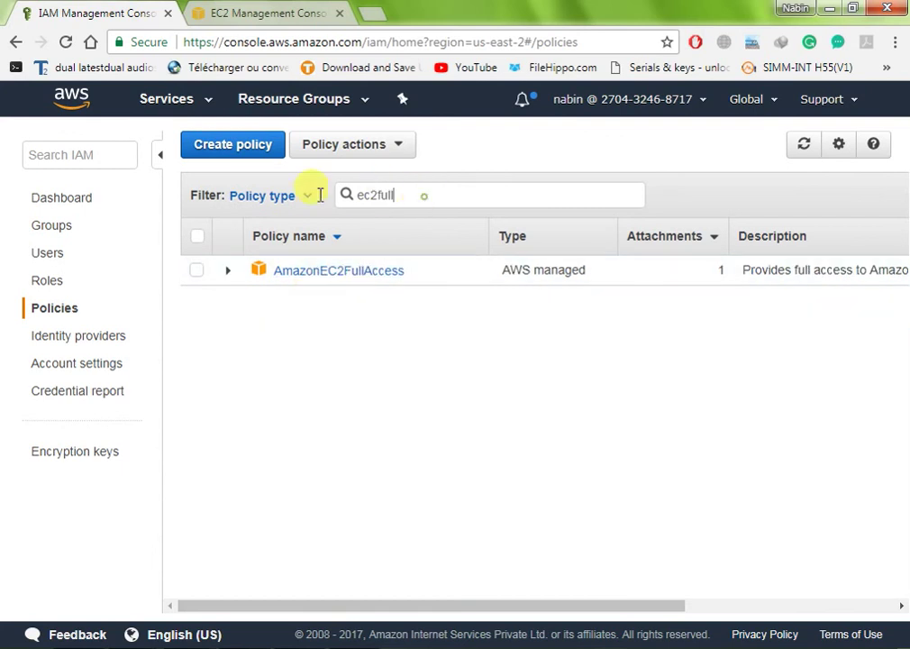
{"action": "double_click", "coordinate": [423, 196]}
{"action": "type", "text": "s"}
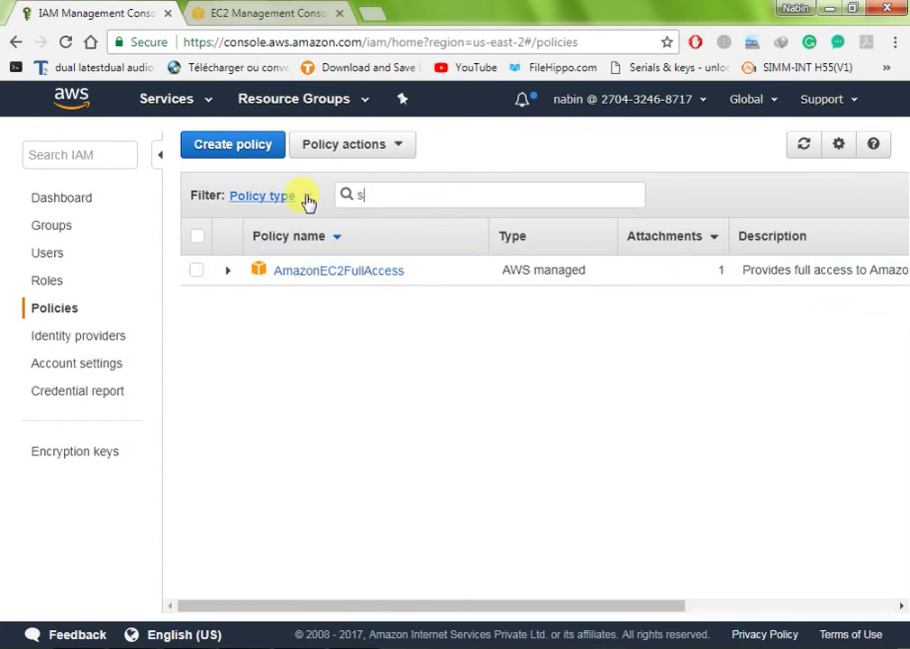
{"action": "type", "text": "3full"}
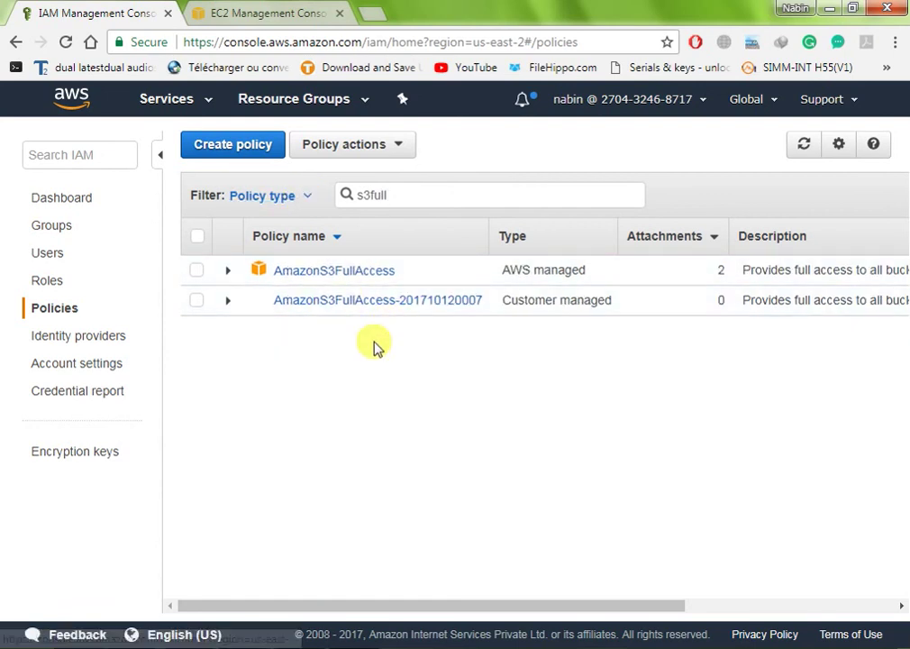
{"action": "left_click", "coordinate": [255, 155]}
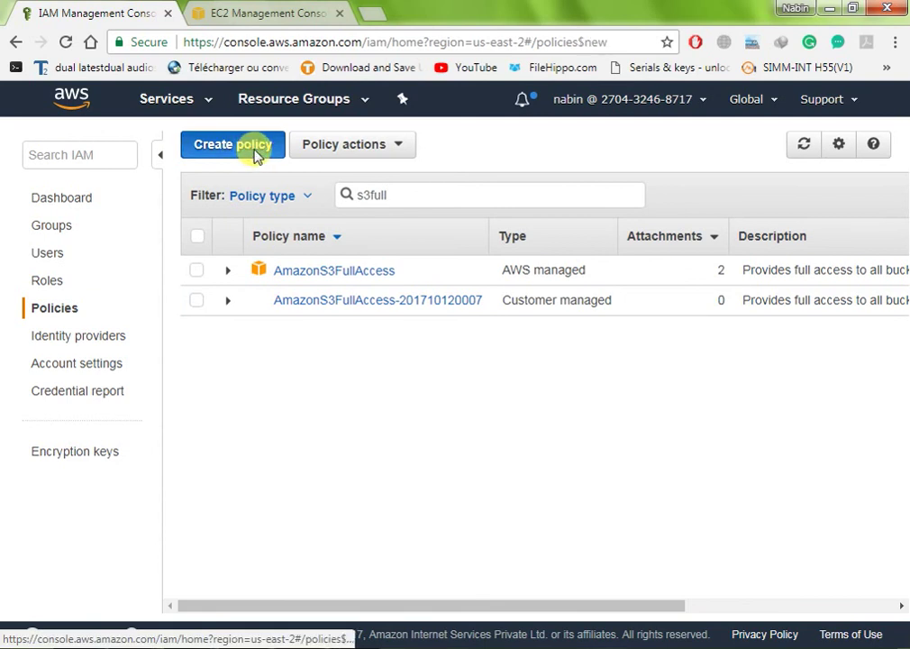
- Choose EC2 as the service for the new policy
{"action": "scroll", "coordinate": [447, 392], "scroll_direction": "down", "scroll_amount": 1}
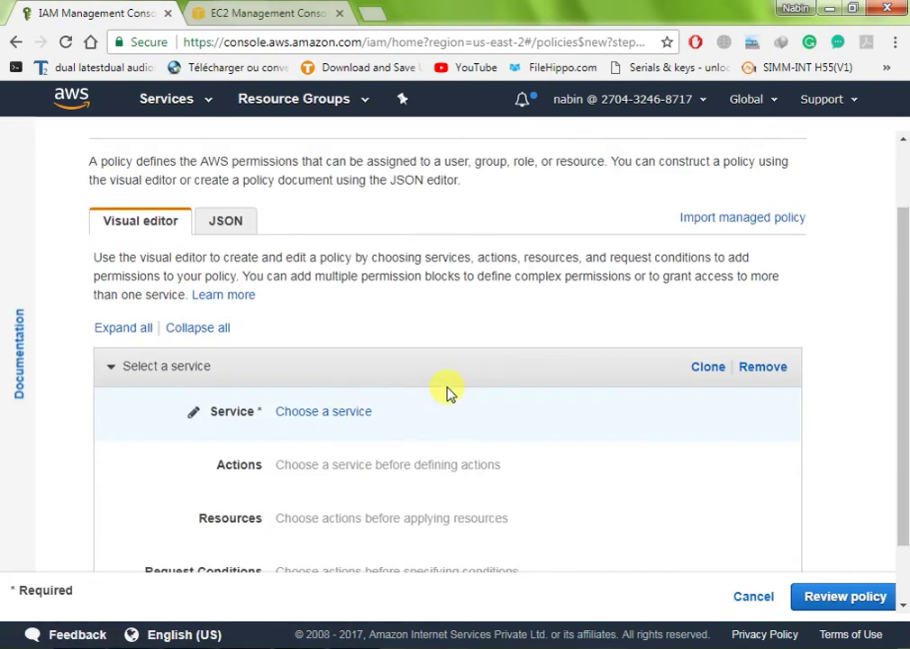
{"action": "left_click", "coordinate": [322, 413]}
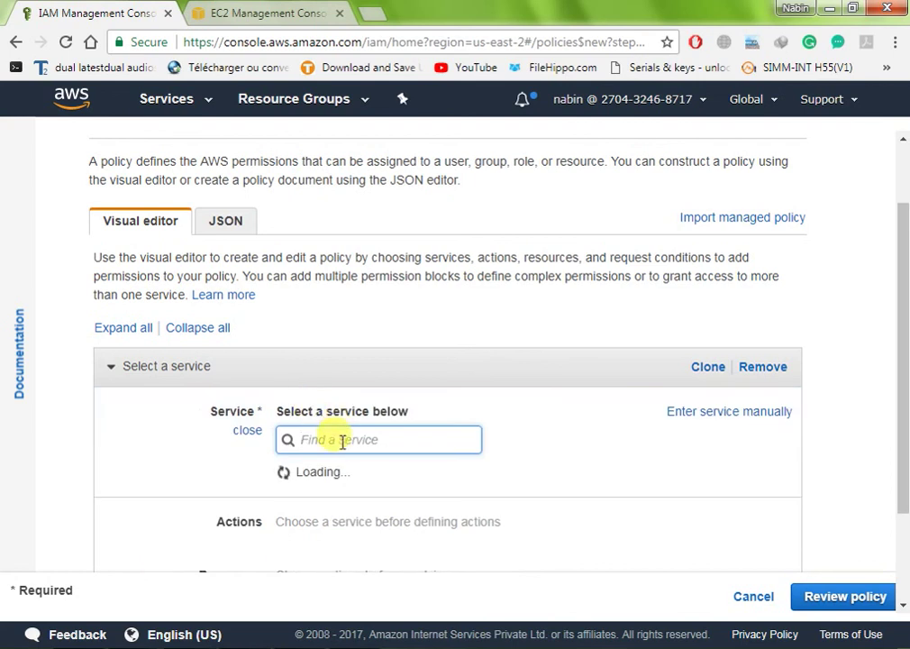
{"action": "scroll", "coordinate": [393, 436], "scroll_direction": "down", "scroll_amount": 1}
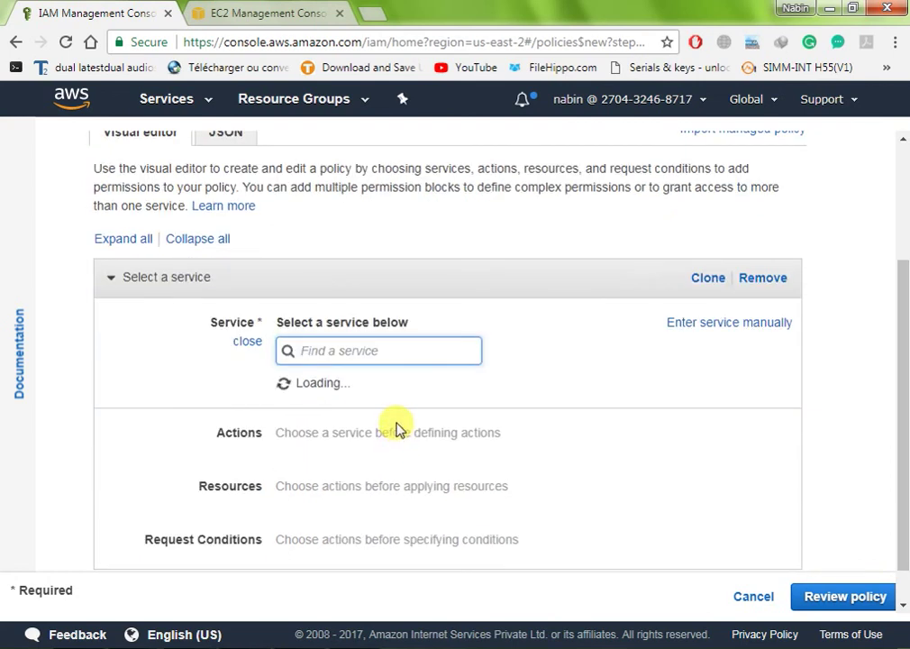
{"action": "scroll", "coordinate": [370, 379], "scroll_direction": "down", "scroll_amount": 2}
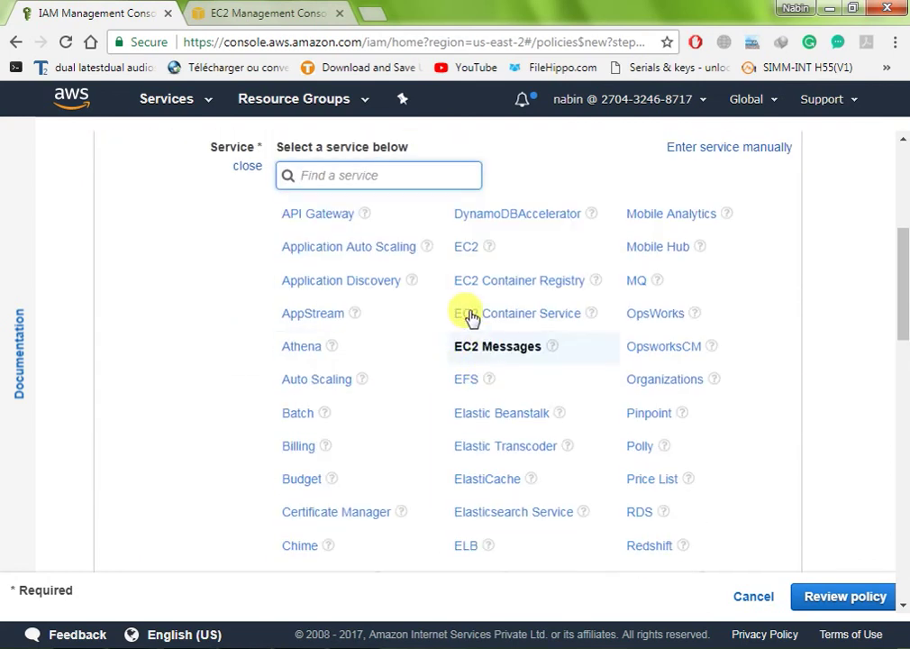
{"action": "left_click", "coordinate": [467, 249]}
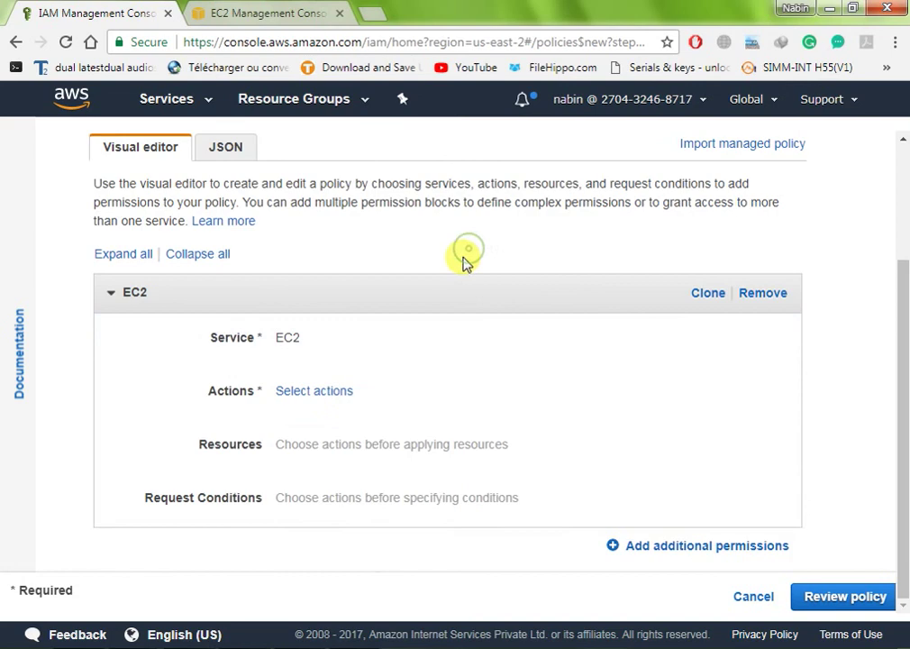
- Expand the EC2 actions, try filtering with 'ei*', then clear the filter to show all
{"action": "left_click", "coordinate": [328, 396]}
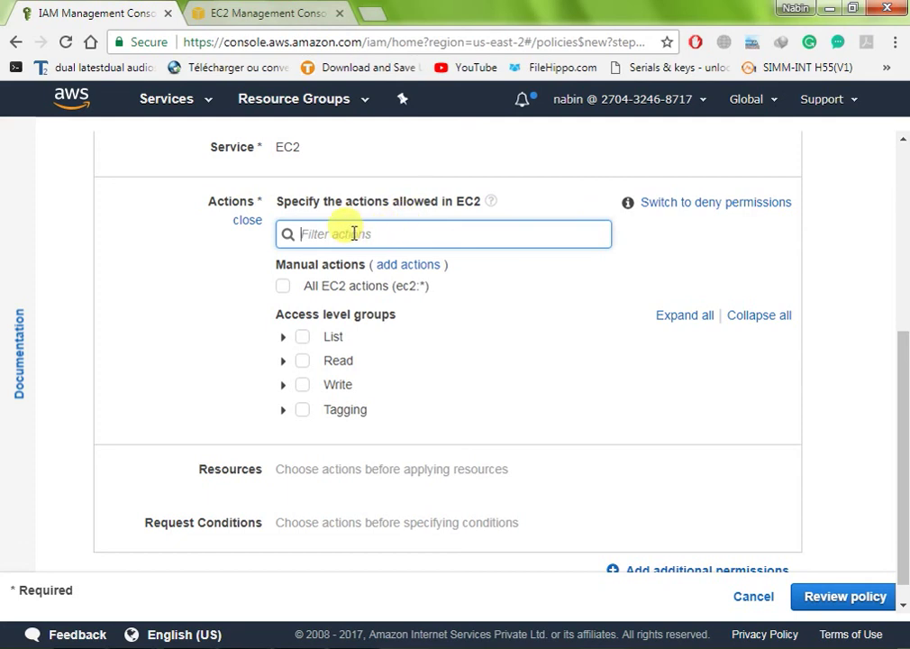
{"action": "type", "text": "e"}
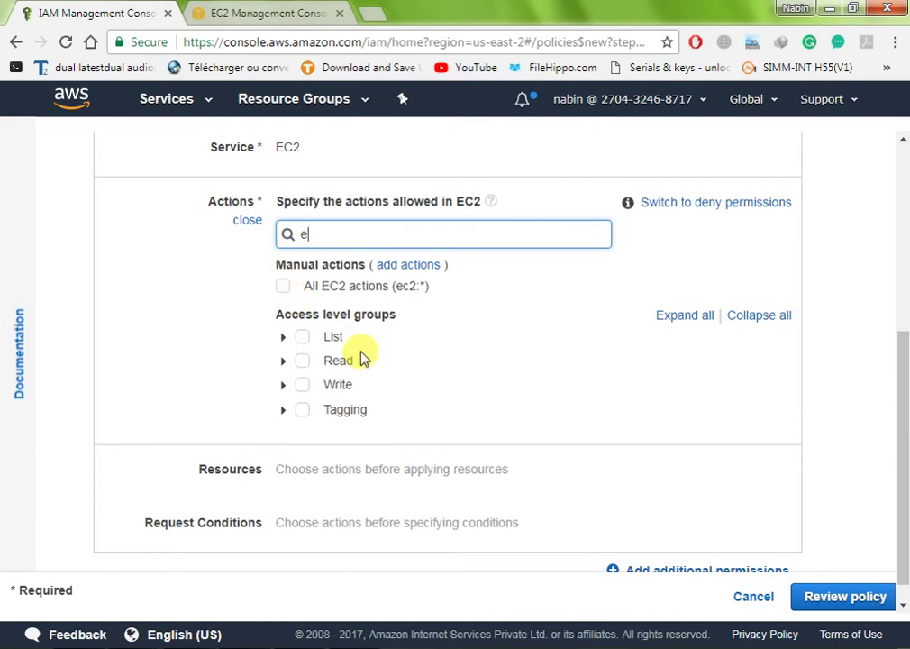
{"action": "type", "text": "i"}
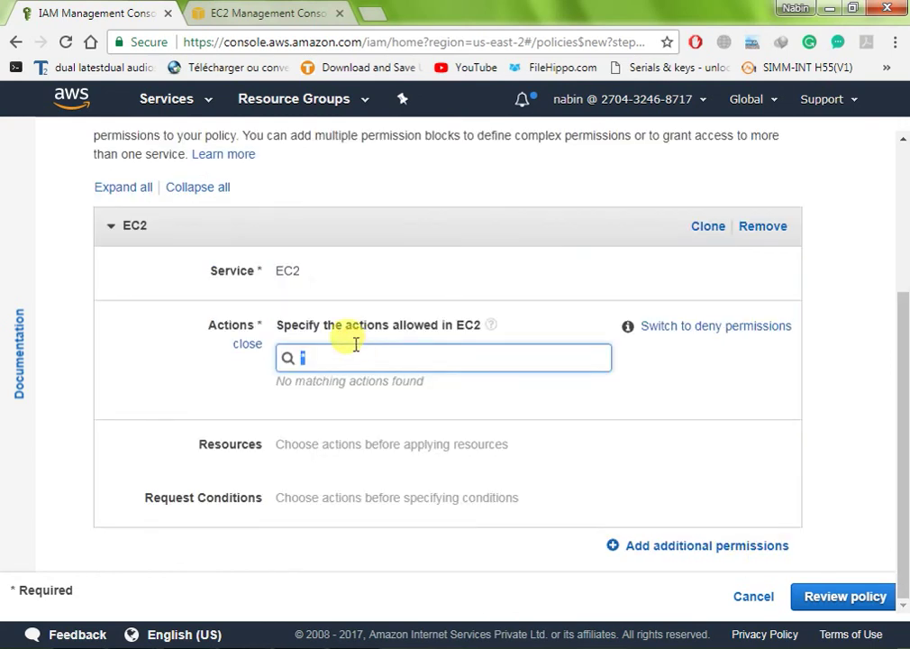
{"action": "type", "text": "*"}
{"action": "left_click", "coordinate": [445, 408]}
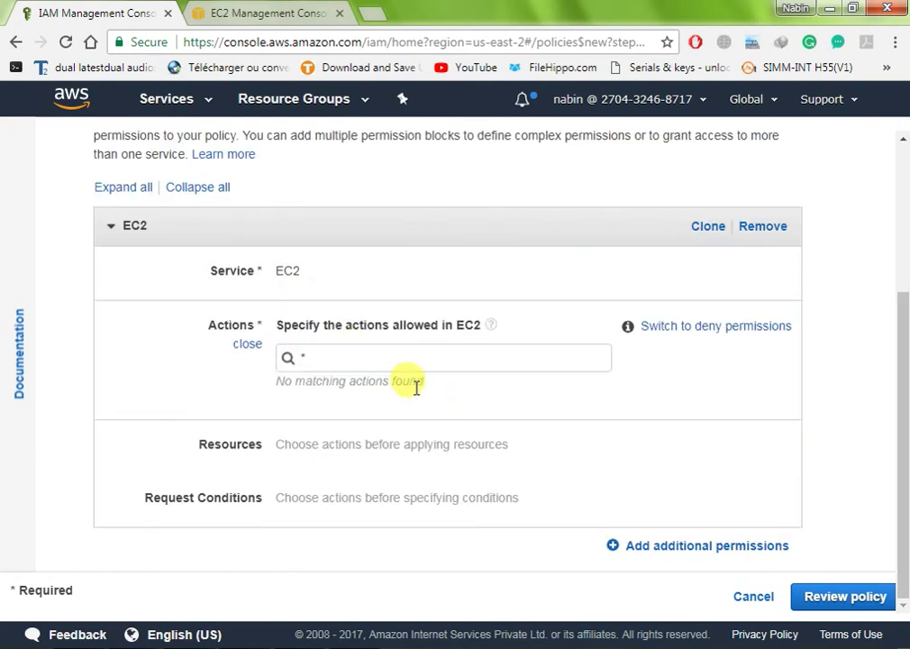
{"action": "left_click", "coordinate": [371, 360]}
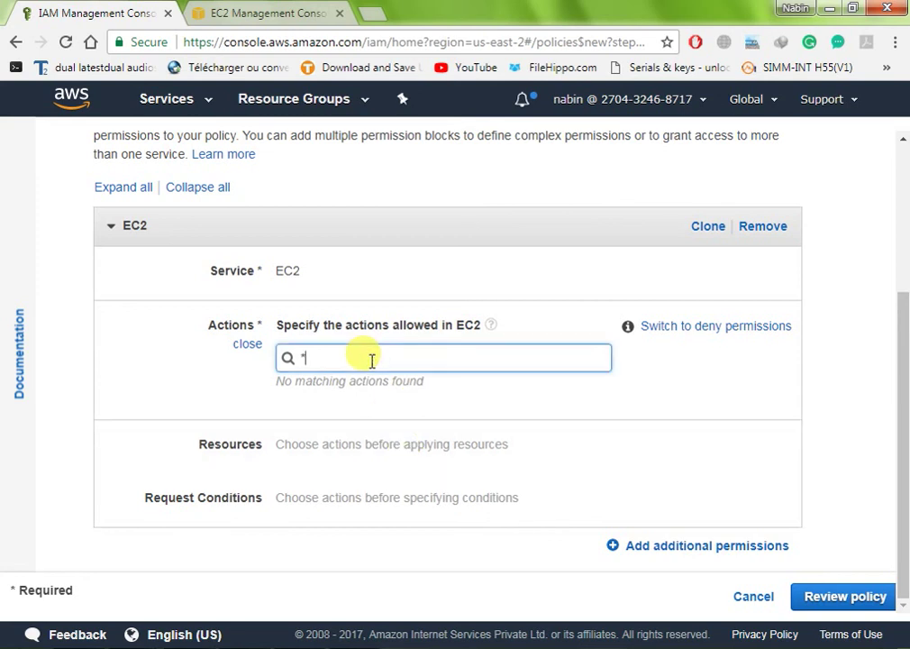
{"action": "key", "text": "BackSpace"}
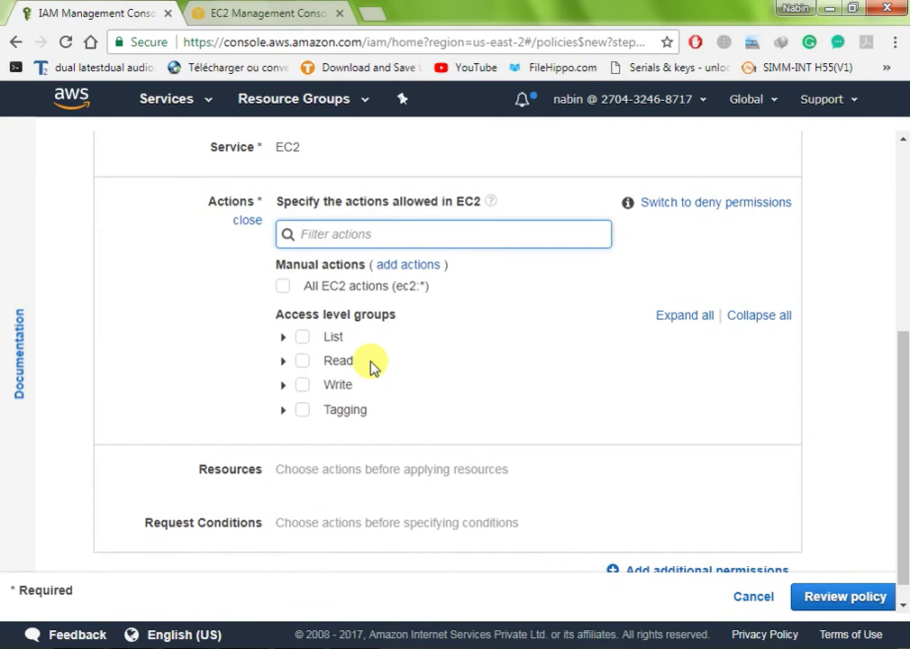
- Allow all EC2 actions, view the request condition (MFA) options, then cancel the draft policy
{"action": "left_click", "coordinate": [282, 288]}
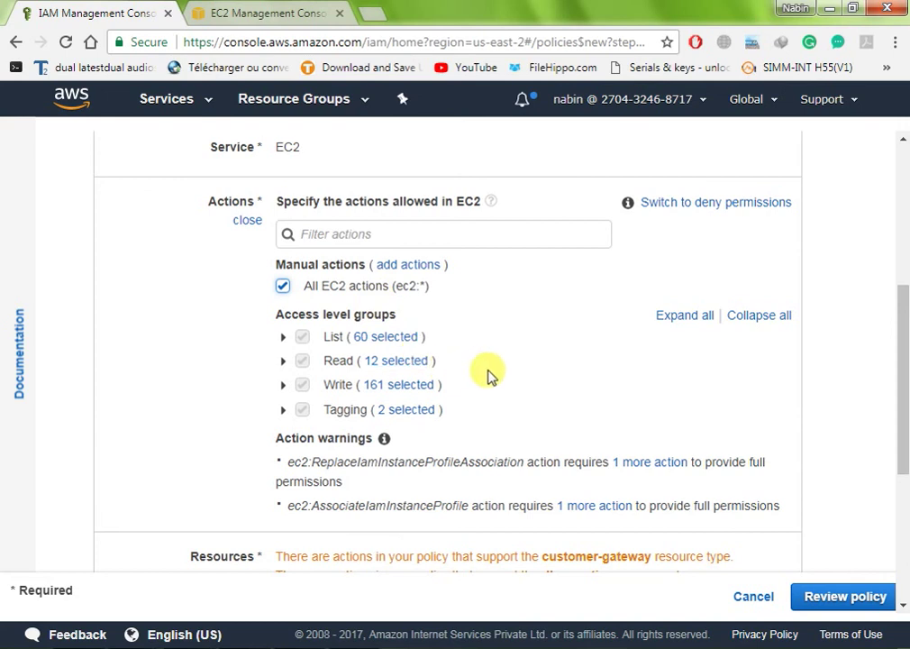
{"action": "scroll", "coordinate": [489, 375], "scroll_direction": "down", "scroll_amount": 1}
{"action": "scroll", "coordinate": [493, 387], "scroll_direction": "down", "scroll_amount": 2}
{"action": "scroll", "coordinate": [493, 388], "scroll_direction": "down", "scroll_amount": 1}
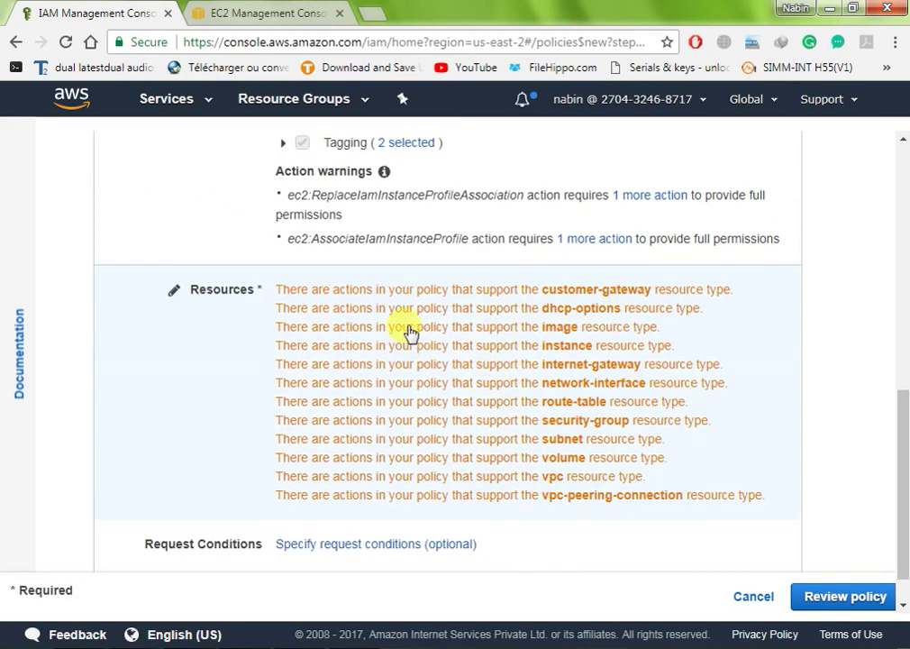
{"action": "scroll", "coordinate": [505, 387], "scroll_direction": "down", "scroll_amount": 1}
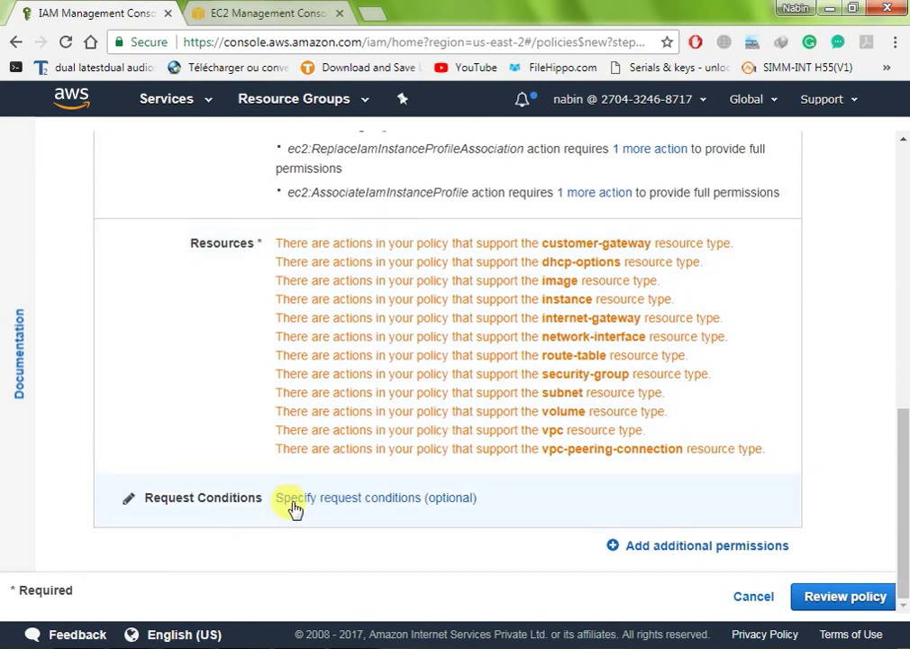
{"action": "left_click", "coordinate": [372, 499]}
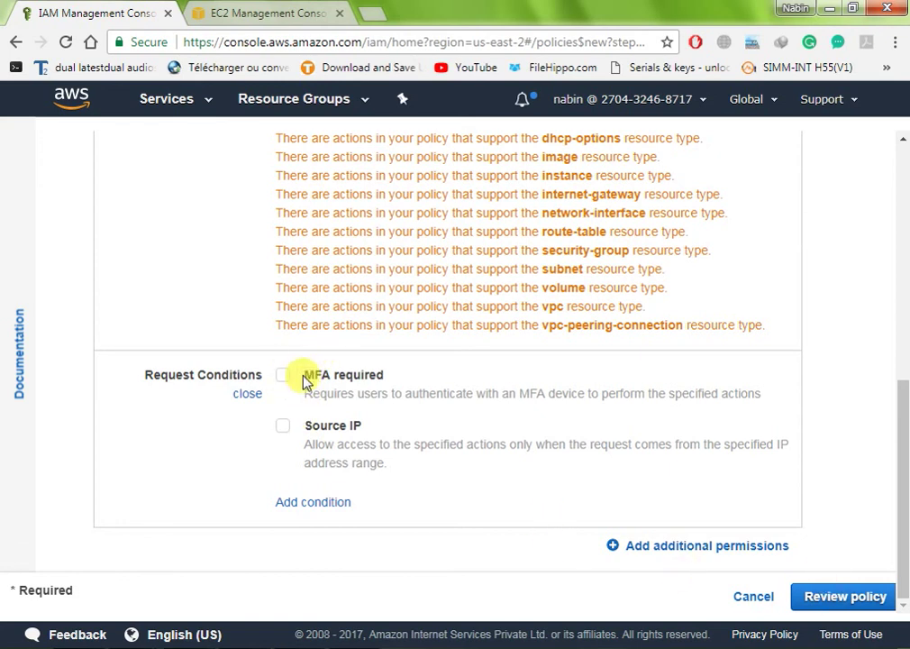
{"action": "left_click", "coordinate": [751, 595]}
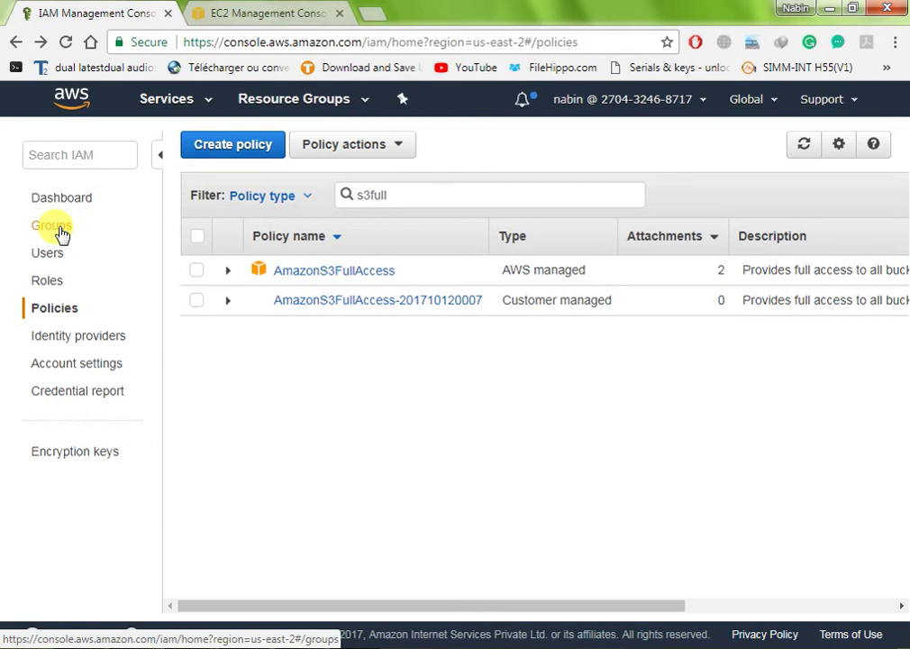
- Open user demo1's Security credentials and start managing its assigned MFA device
{"action": "left_click", "coordinate": [56, 231]}
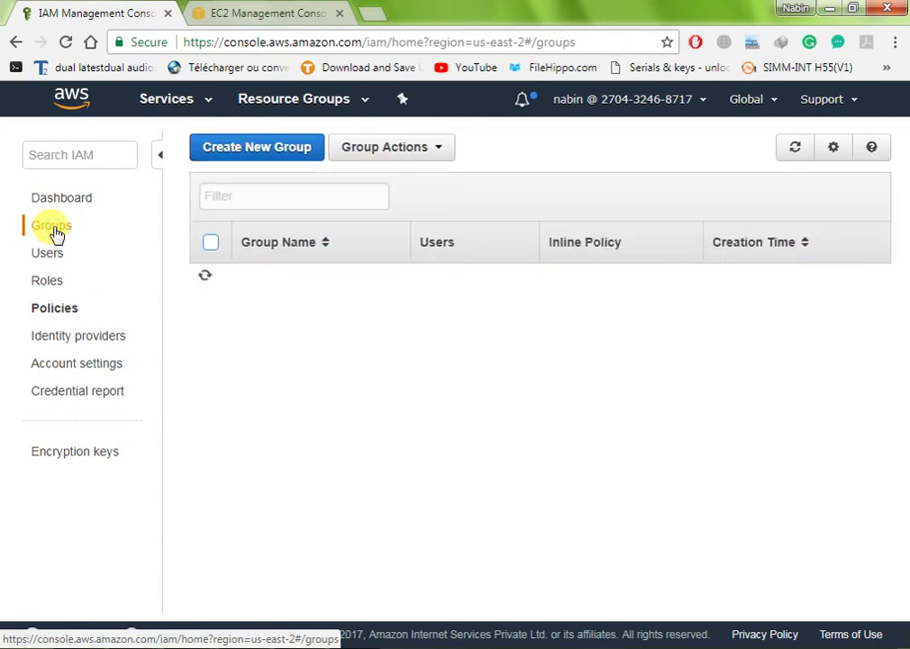
{"action": "left_click", "coordinate": [47, 256]}
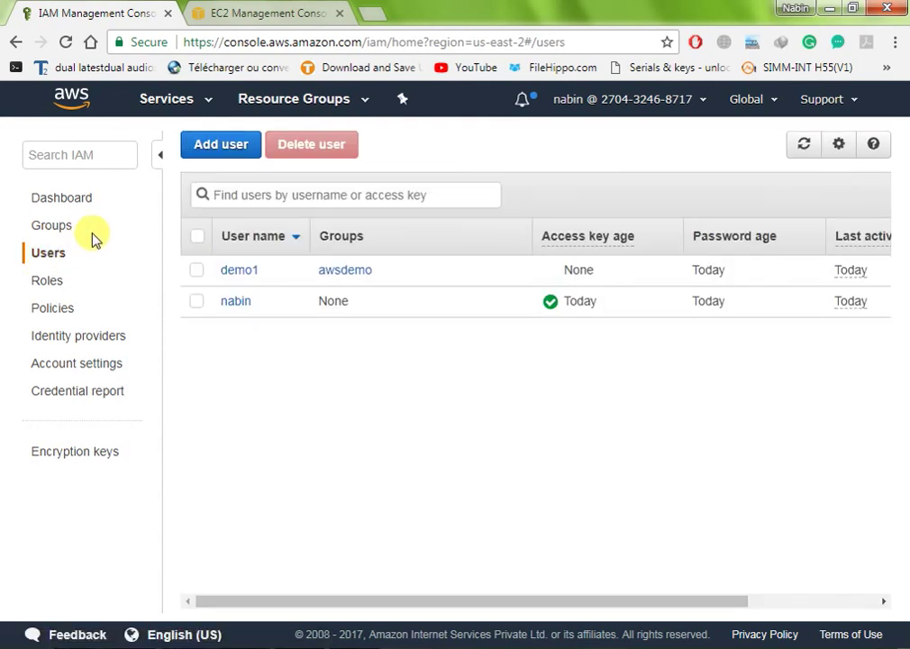
{"action": "left_click", "coordinate": [240, 271]}
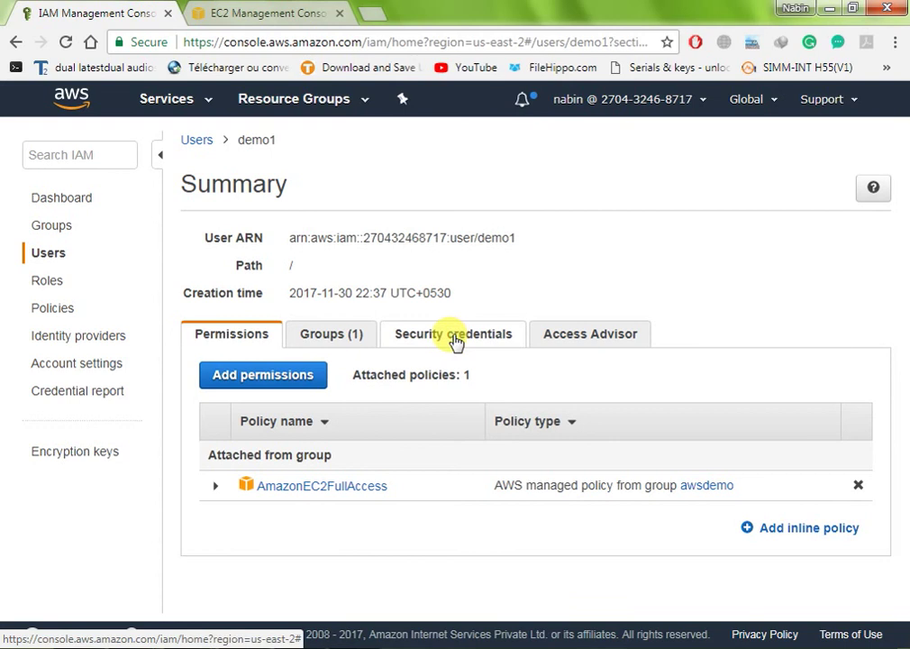
{"action": "left_click", "coordinate": [455, 340]}
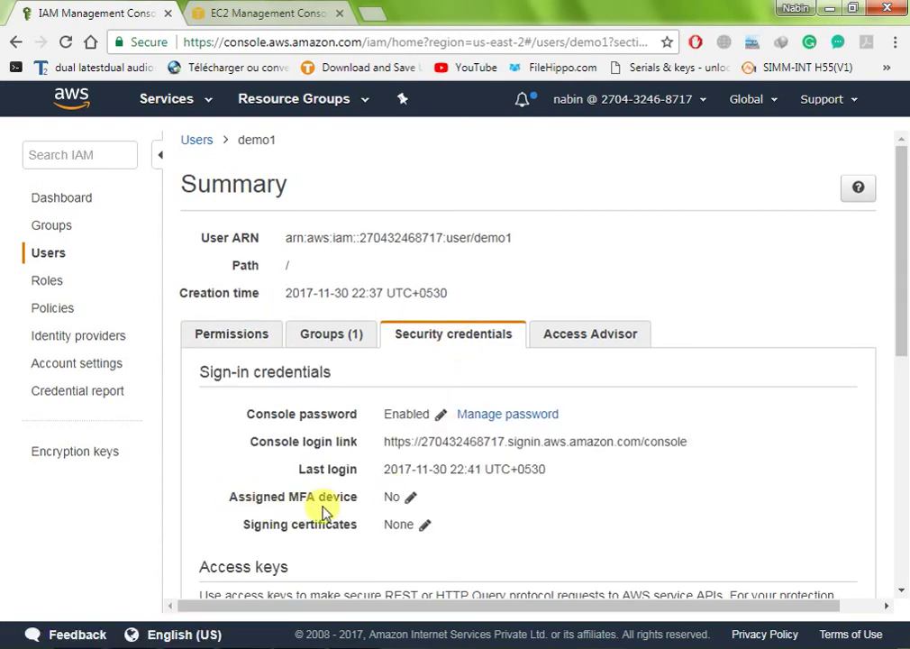
{"action": "left_click", "coordinate": [411, 500]}
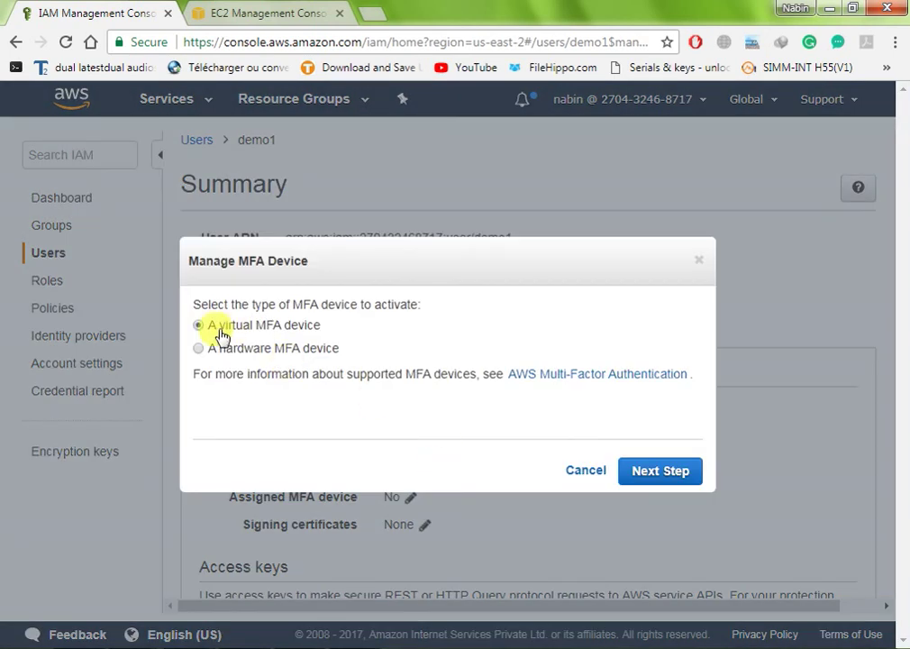
- Choose a virtual MFA device for demo1 and advance to its QR code setup step
{"action": "left_click", "coordinate": [660, 478]}
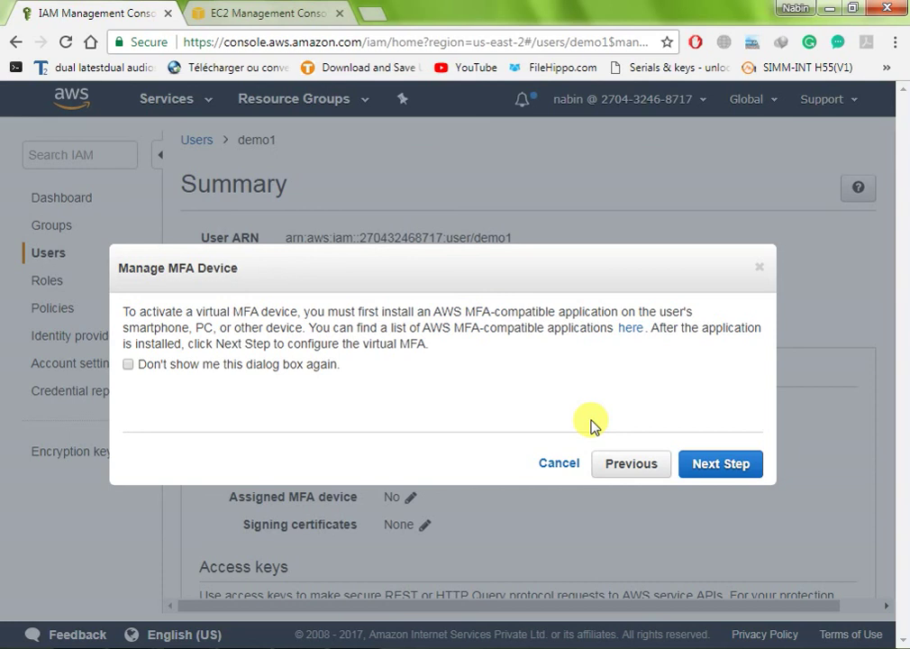
{"action": "left_click", "coordinate": [711, 470]}
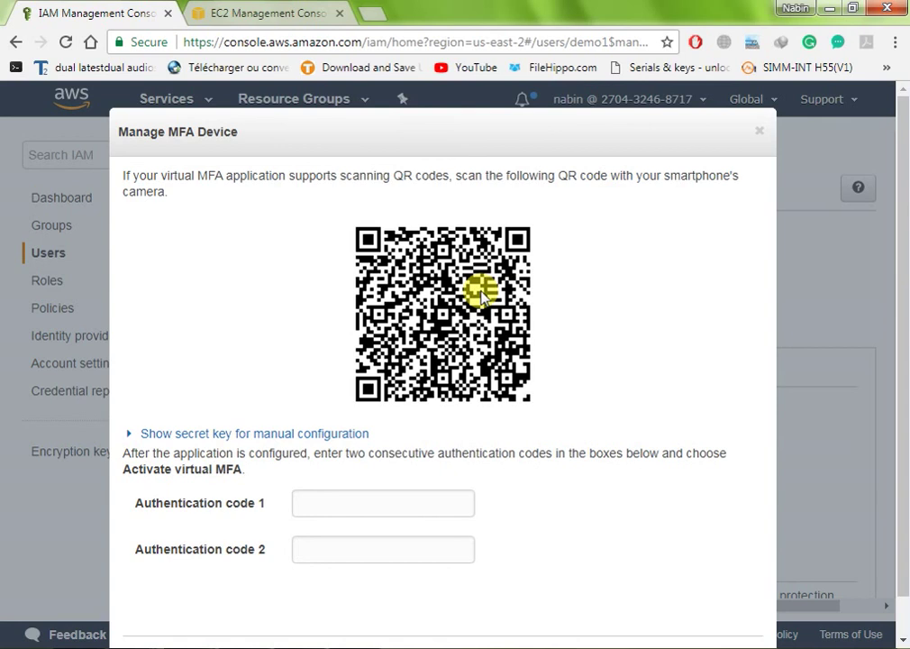
{"action": "left_click", "coordinate": [376, 19]}
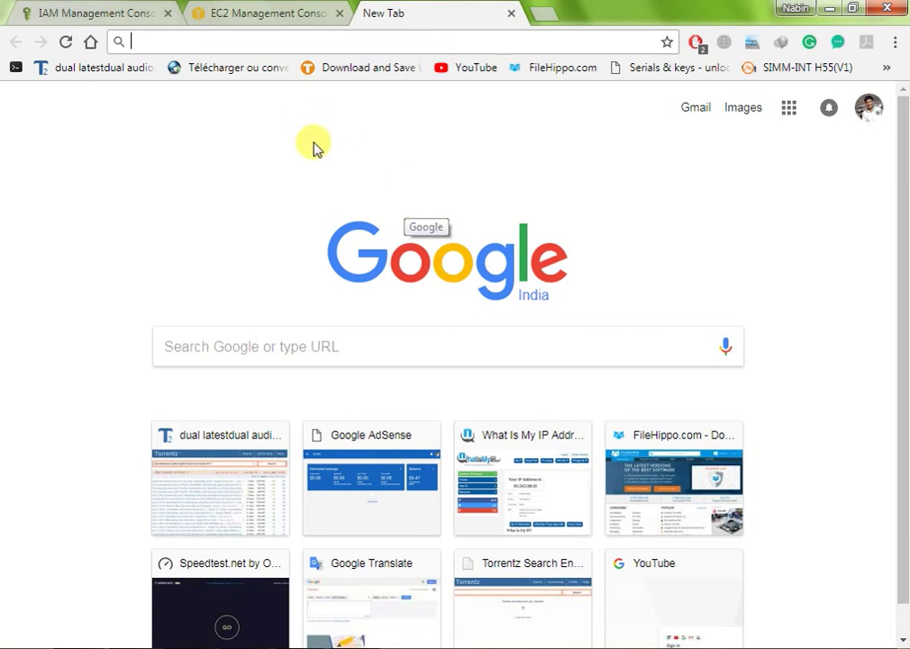
- Load the phone's mirrored screen at 192.168.42.129:5000/screen
{"action": "type", "text": "192.16"}
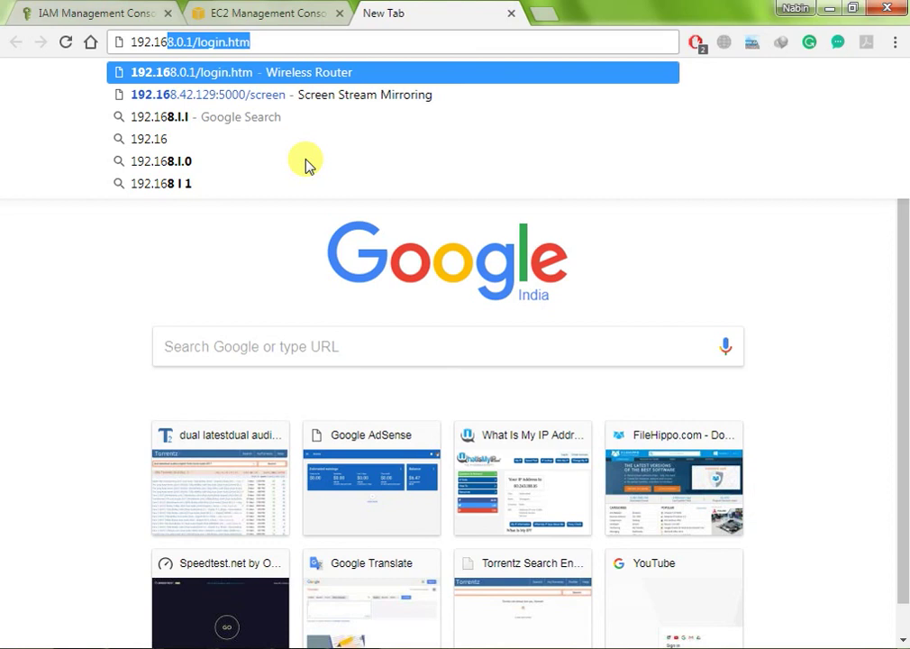
{"action": "type", "text": "8."}
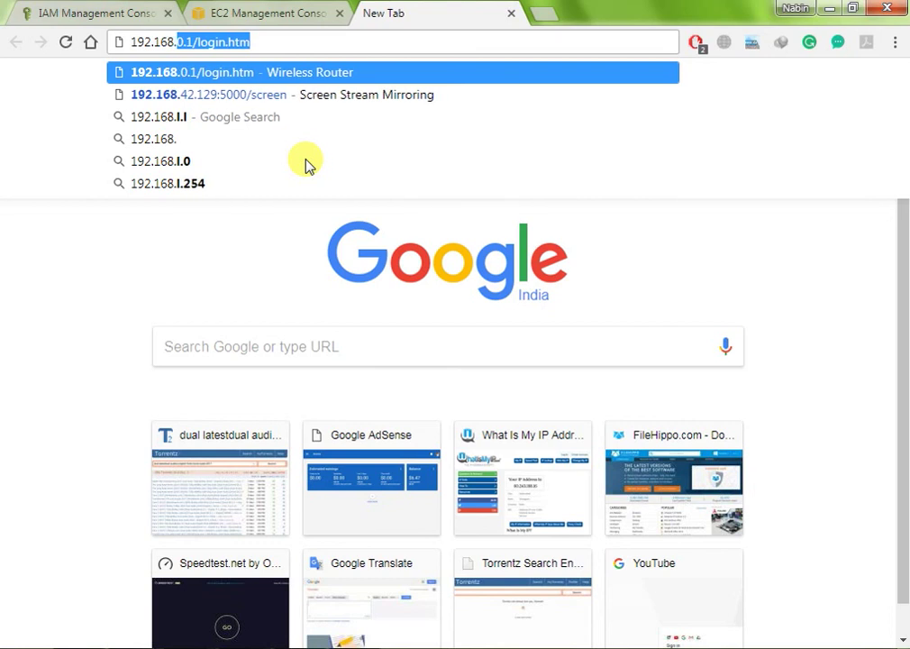
{"action": "type", "text": "42"}
{"action": "key", "text": "Return"}
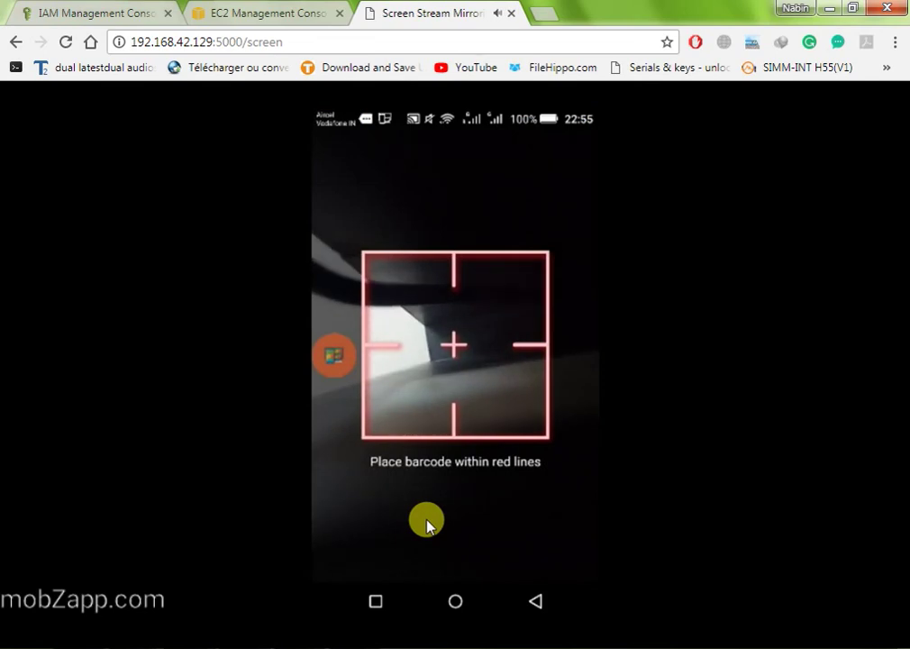
- Return to the EC2 Instances list showing the stopped and running instances
{"action": "left_click", "coordinate": [291, 13]}
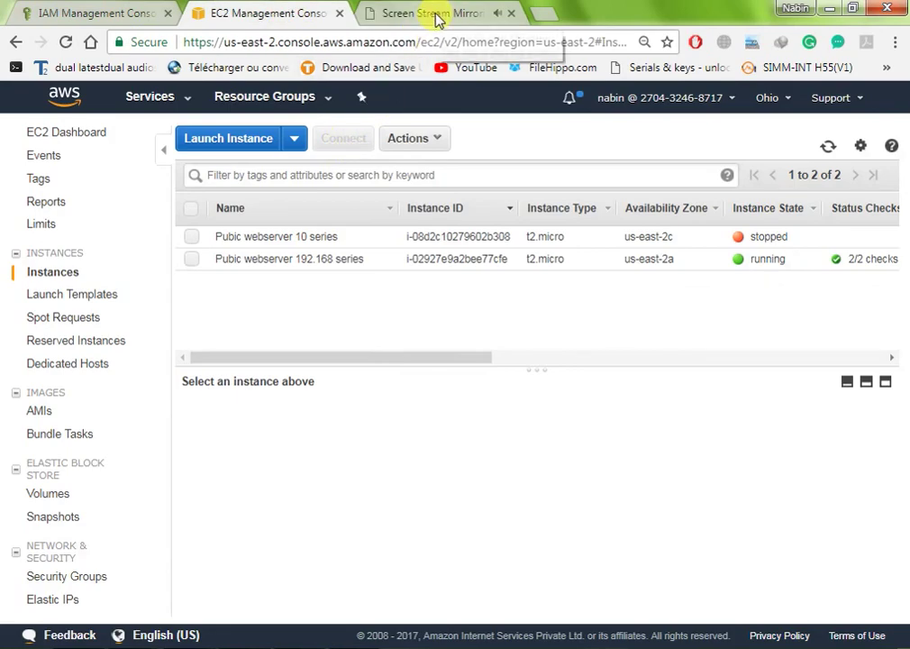
{"action": "left_click", "coordinate": [123, 14]}
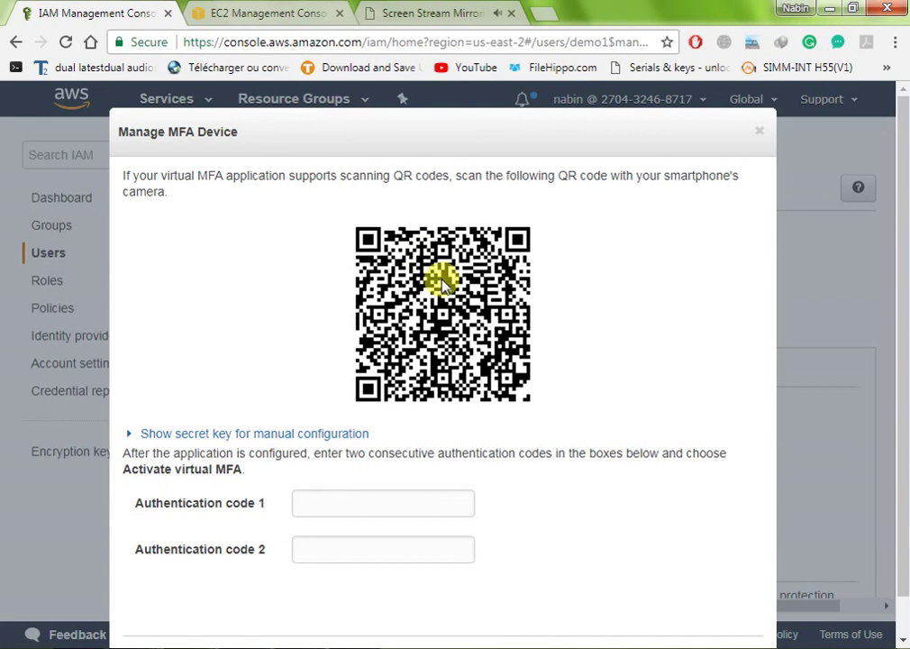
{"action": "left_click", "coordinate": [447, 16]}
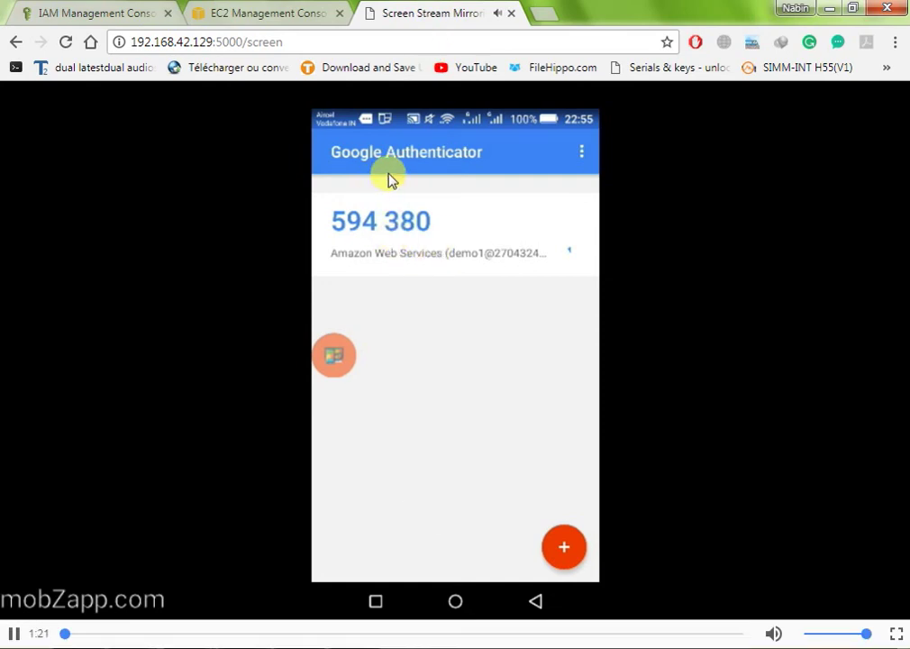
{"action": "left_click", "coordinate": [142, 14]}
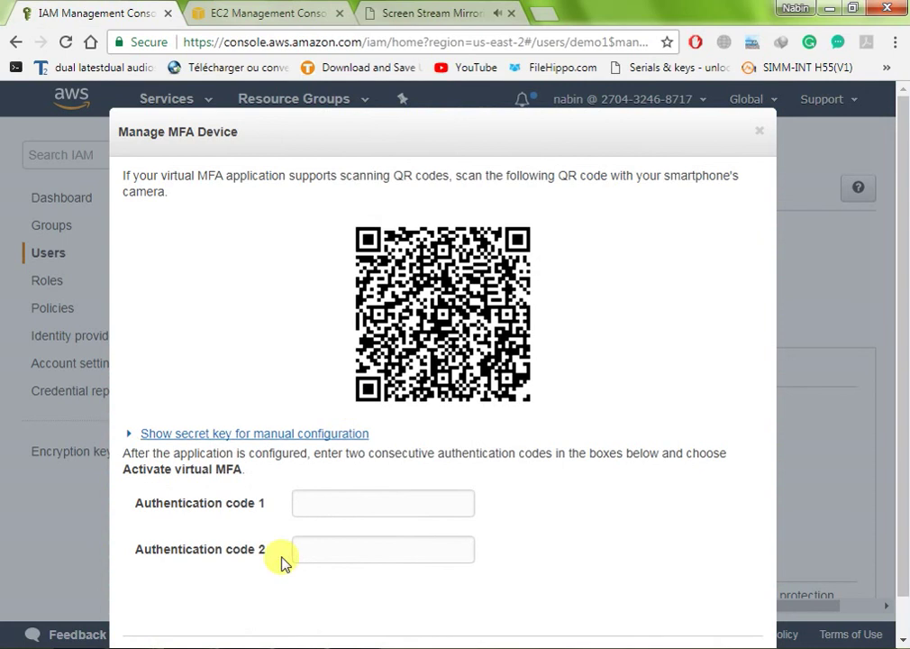
{"action": "left_click", "coordinate": [348, 502]}
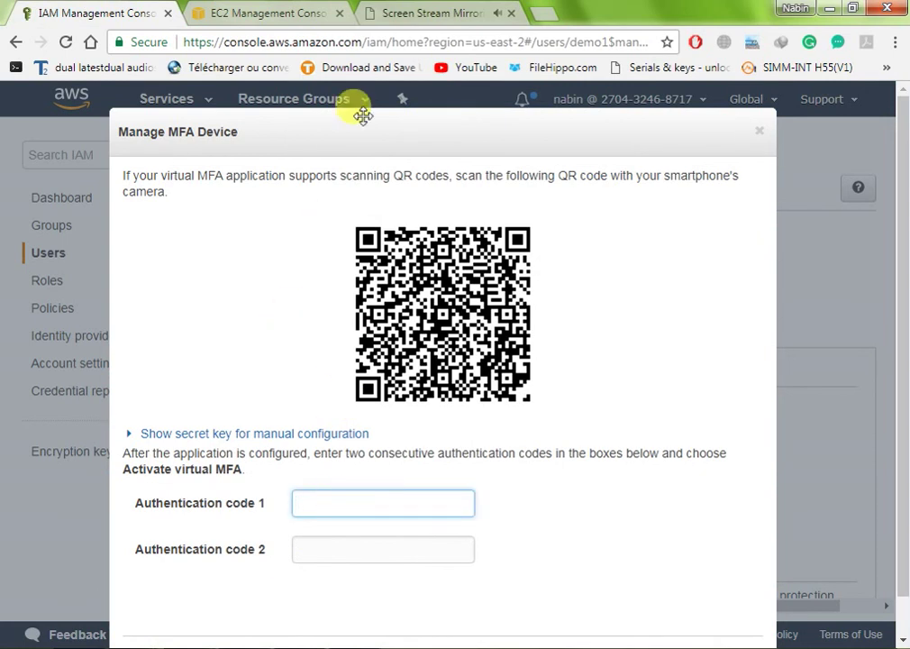
{"action": "left_click", "coordinate": [418, 18]}
{"action": "left_click", "coordinate": [158, 16]}
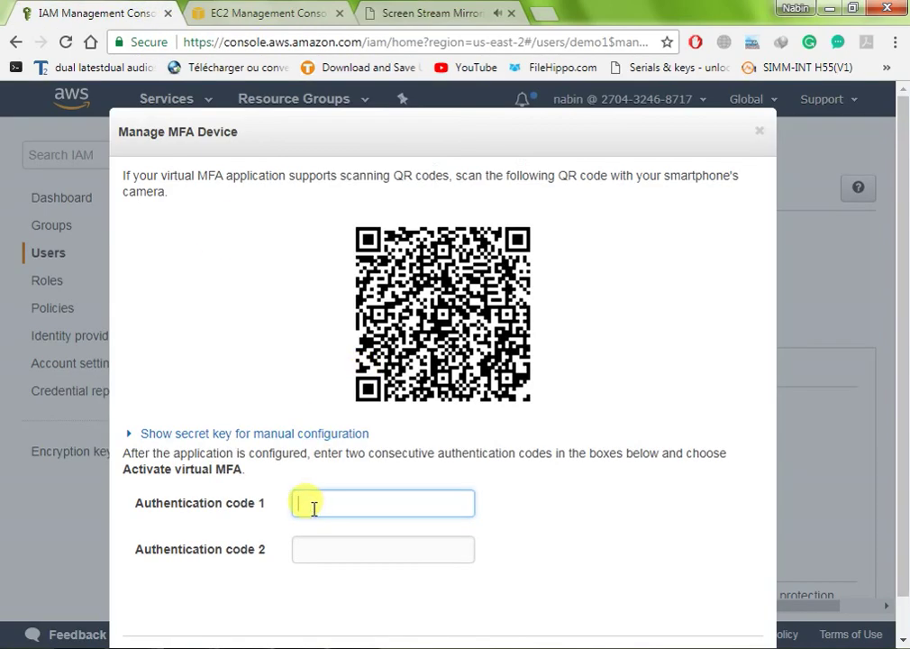
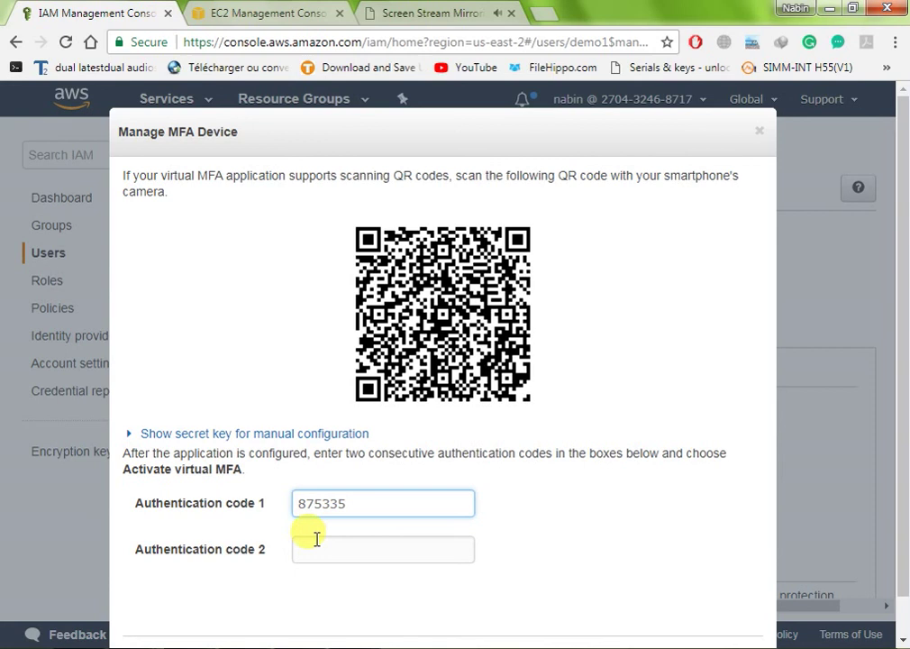
{"action": "left_click", "coordinate": [306, 552]}
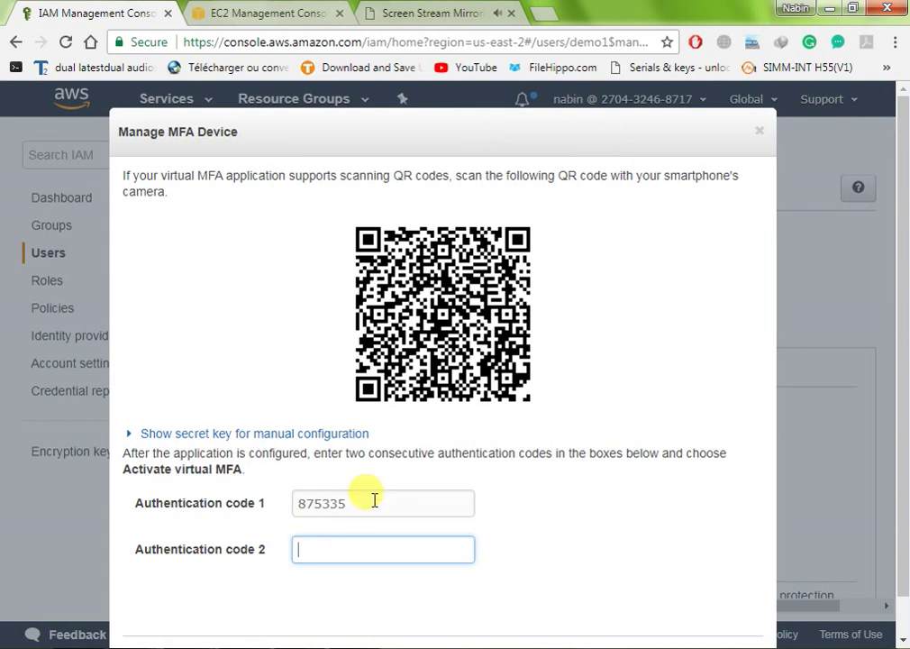
{"action": "left_click_drag", "start_coordinate": [368, 502], "coordinate": [266, 507]}
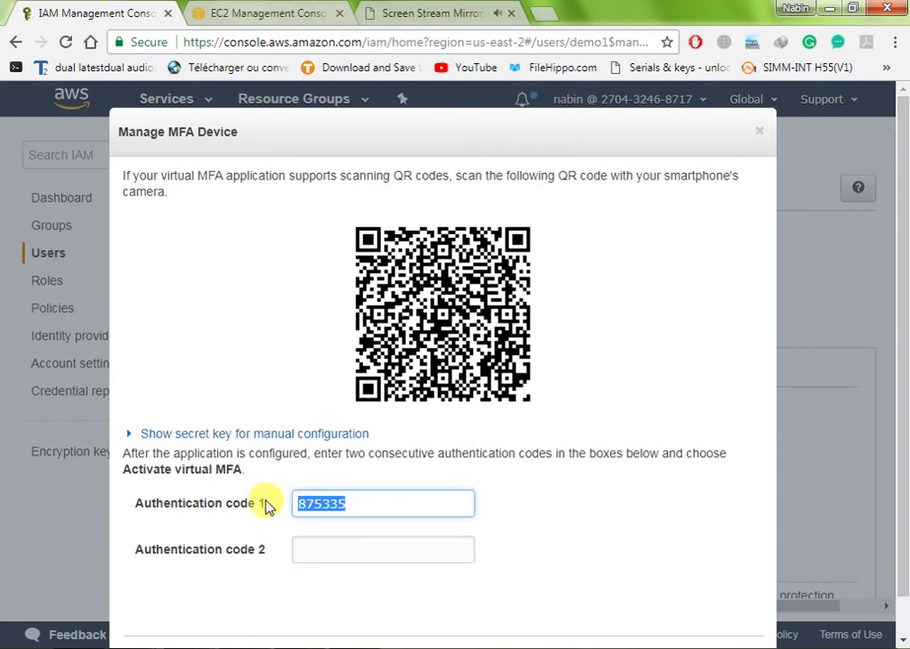
{"action": "key", "text": "BackSpace"}
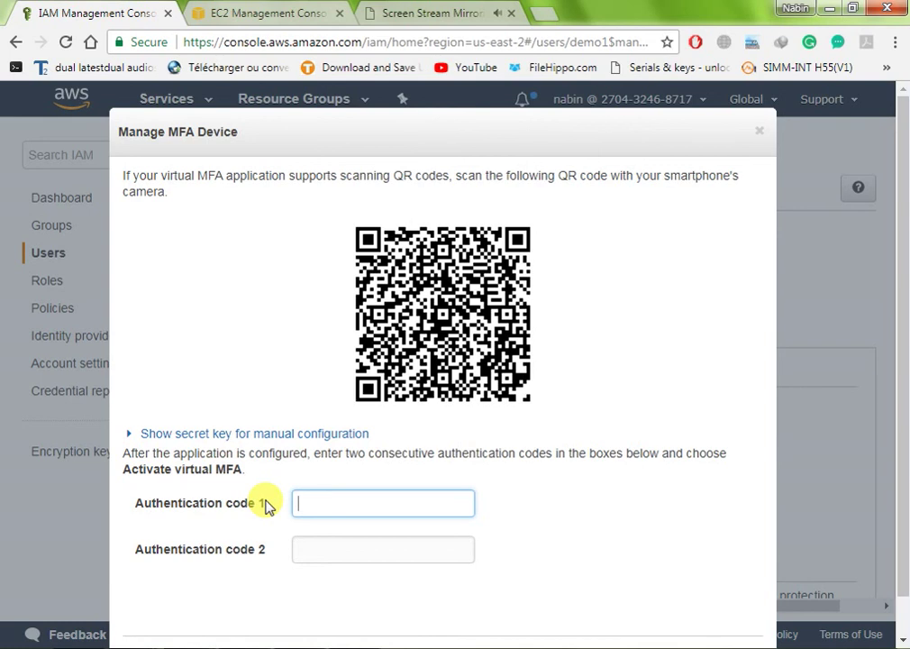
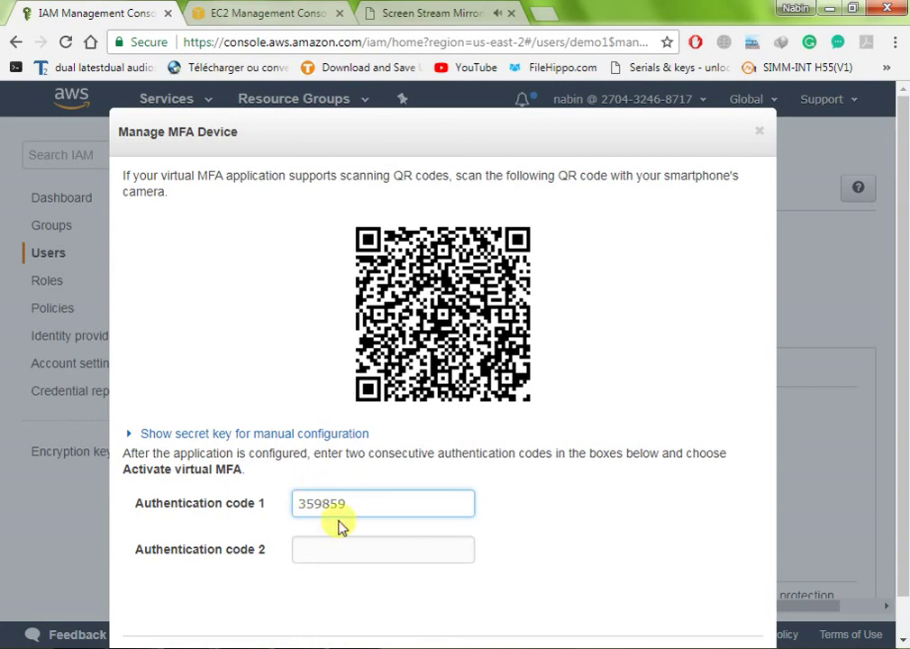
{"action": "left_click", "coordinate": [333, 541]}
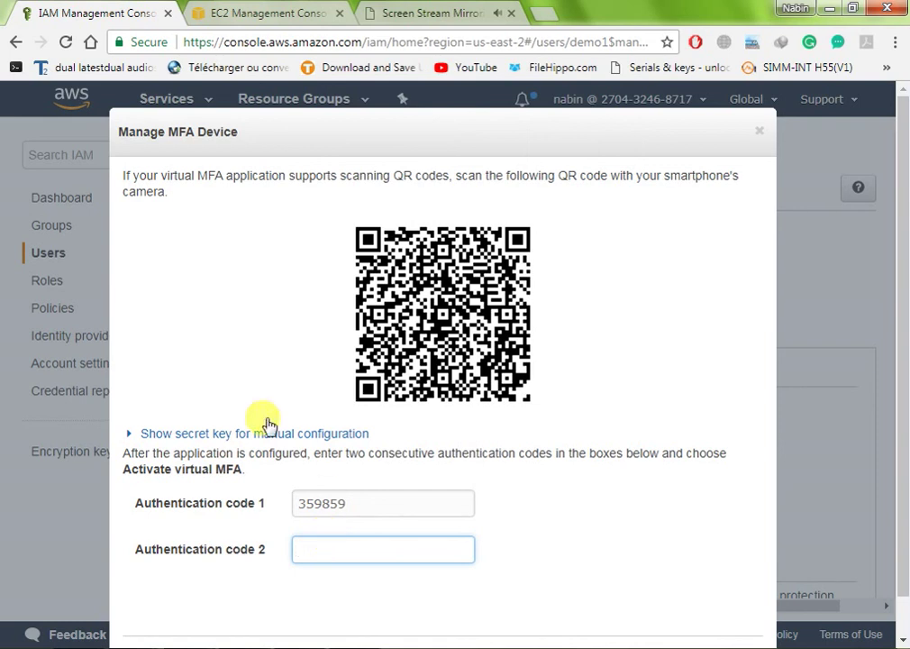
{"action": "left_click", "coordinate": [409, 17]}
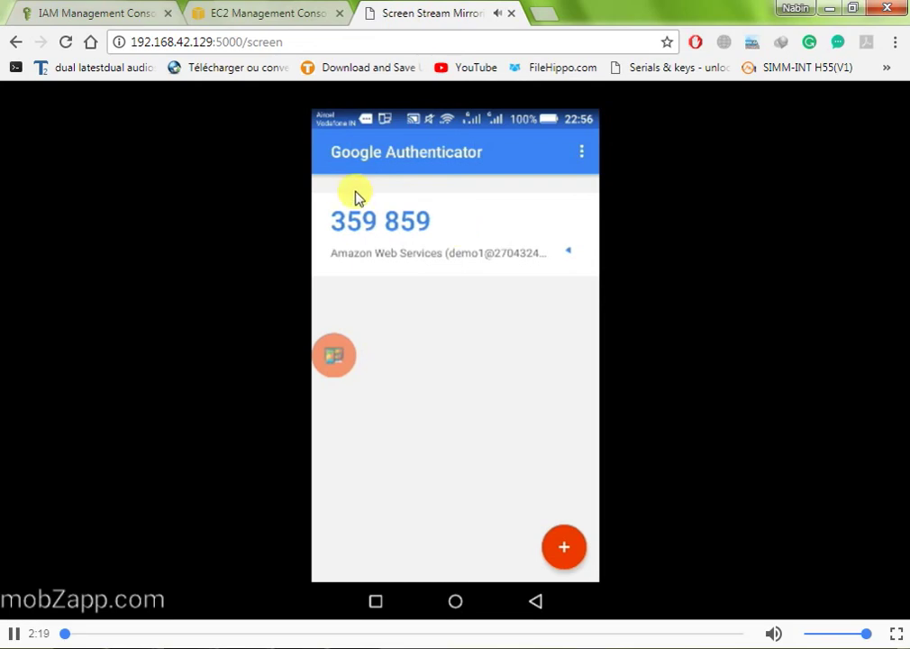
{"action": "left_click", "coordinate": [111, 17]}
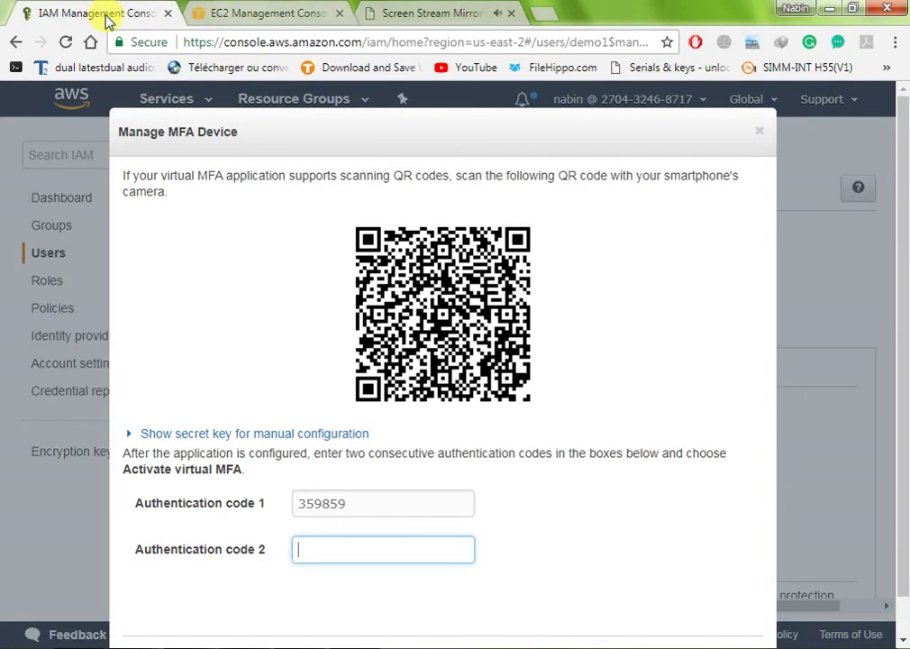
{"action": "left_click", "coordinate": [303, 545]}
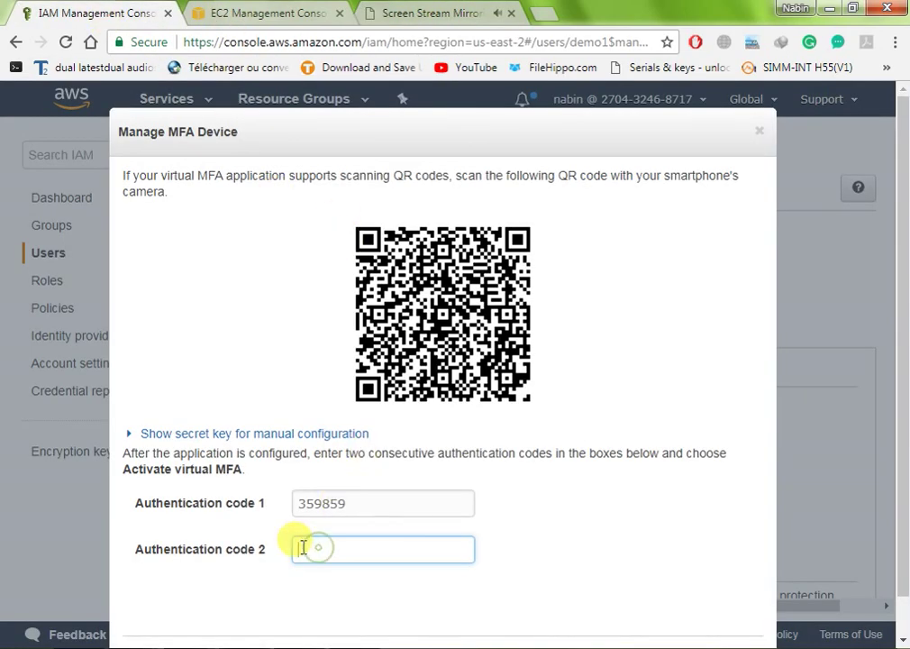
- Activate demo1's virtual MFA device and dismiss the success confirmation
{"action": "scroll", "coordinate": [641, 421], "scroll_direction": "down", "scroll_amount": 1}
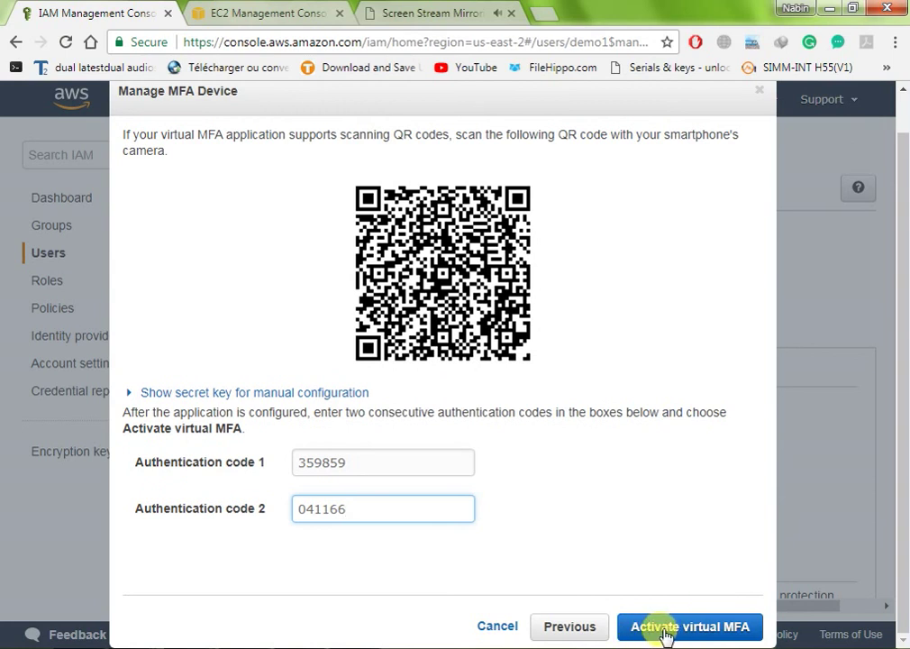
{"action": "left_click", "coordinate": [671, 634]}
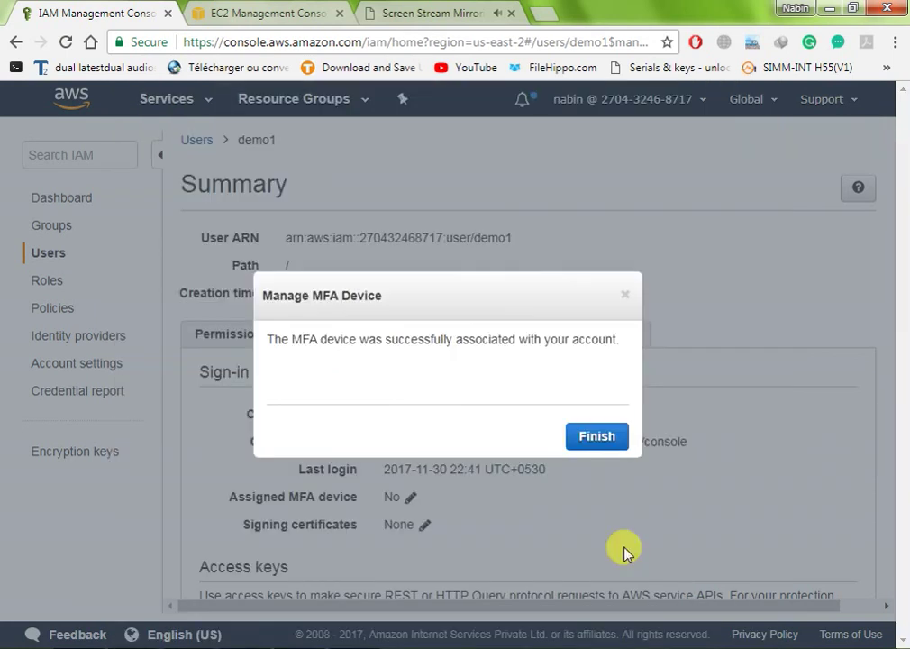
{"action": "left_click", "coordinate": [593, 439]}
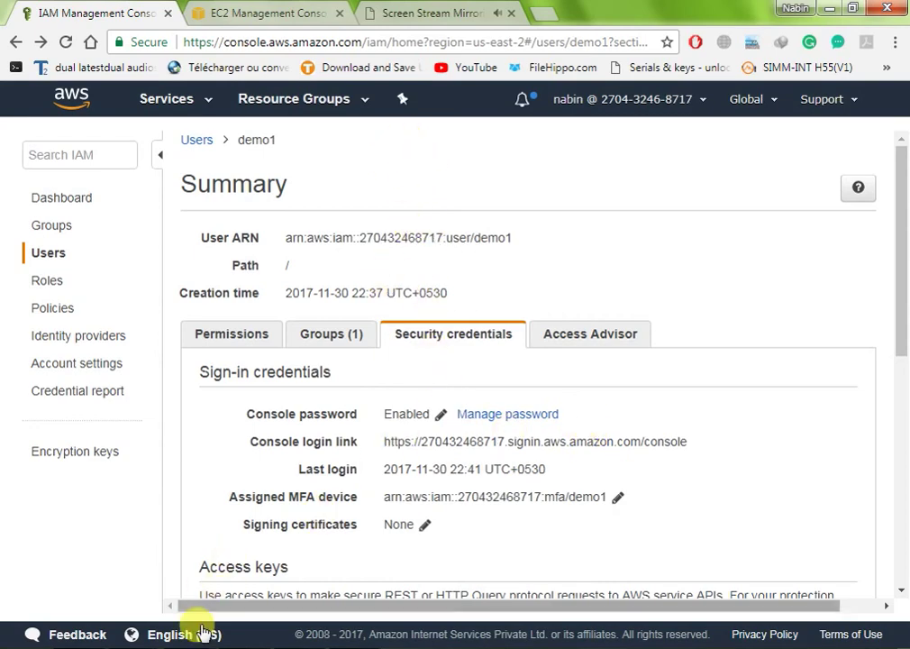
{"action": "left_click", "coordinate": [358, 577]}
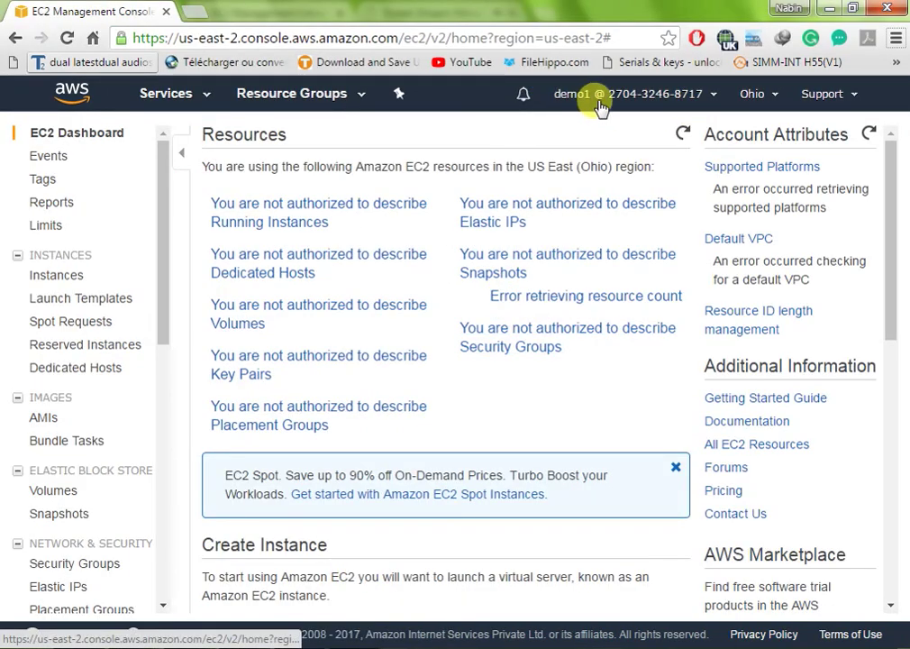
- Sign demo1 out of the AWS console from the account menu
{"action": "left_click", "coordinate": [715, 99]}
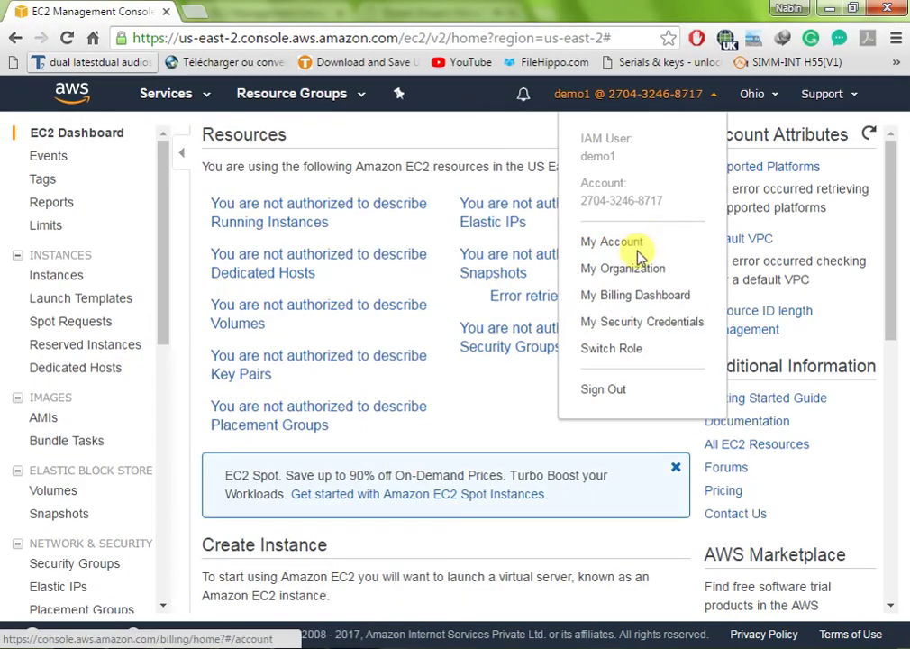
{"action": "left_click", "coordinate": [601, 392]}
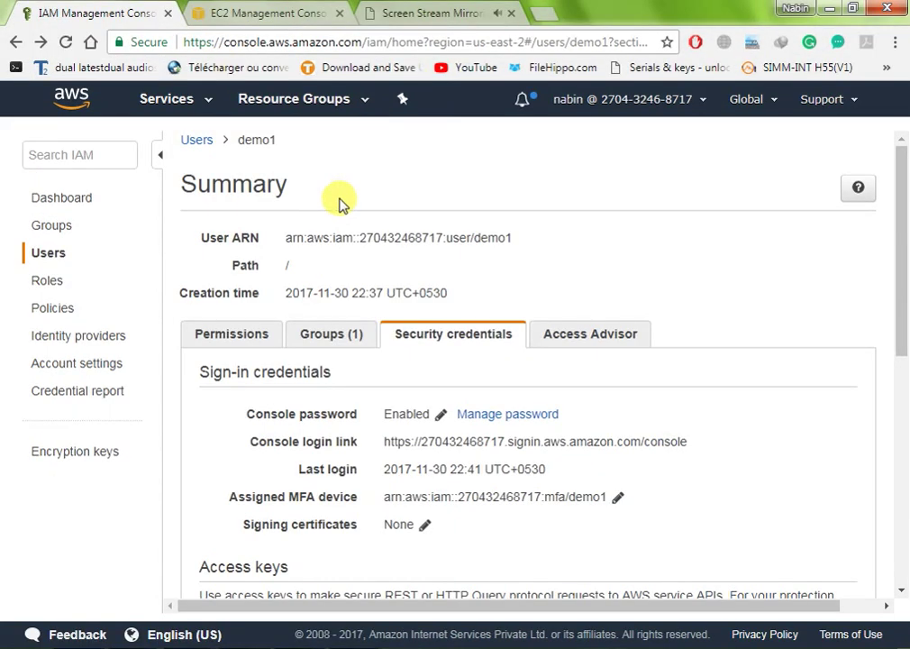
{"action": "left_click", "coordinate": [431, 13]}
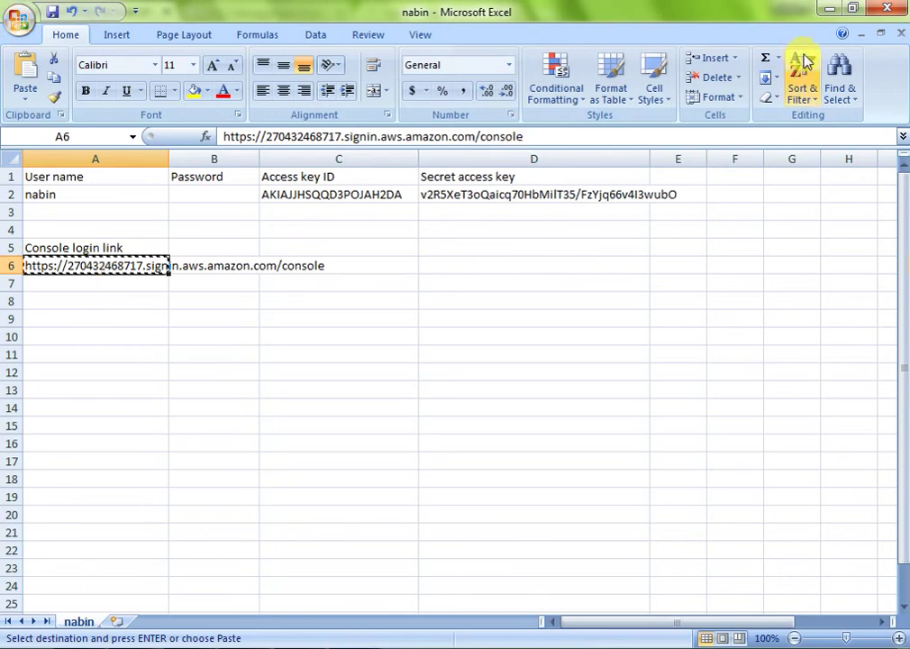
- Load the console login link copied from cell A6 in the browser's address bar
{"action": "left_click", "coordinate": [827, 11]}
{"action": "left_click", "coordinate": [350, 36]}
{"action": "type", "text": "https://270432468717.signin.aws.amazon.com/console"}
{"action": "key", "text": "Return"}
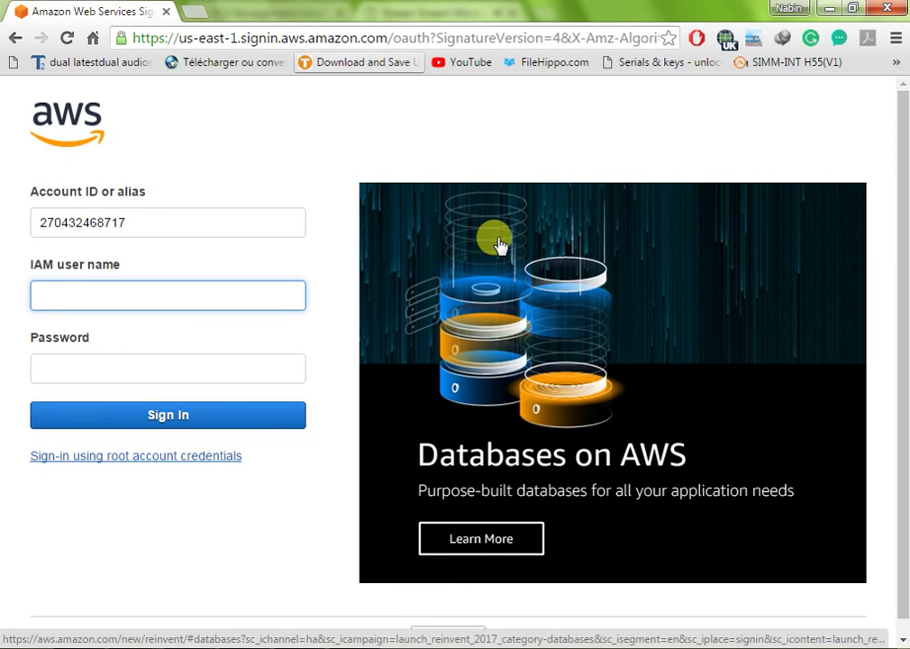
- Sign in as IAM user demo1 with its password, declining to save the password
{"action": "type", "text": "demo1"}
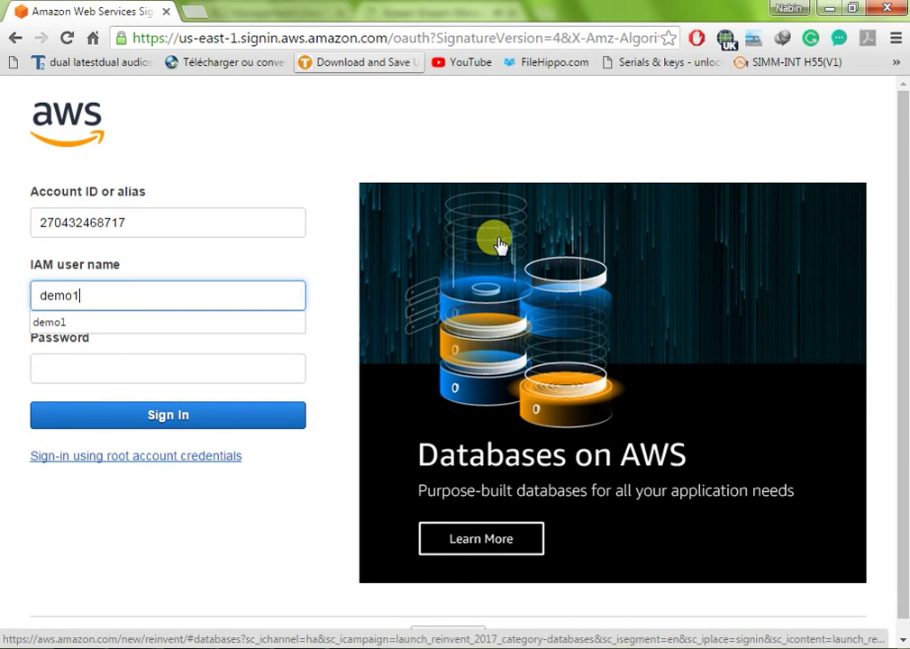
{"action": "key", "text": "Tab"}
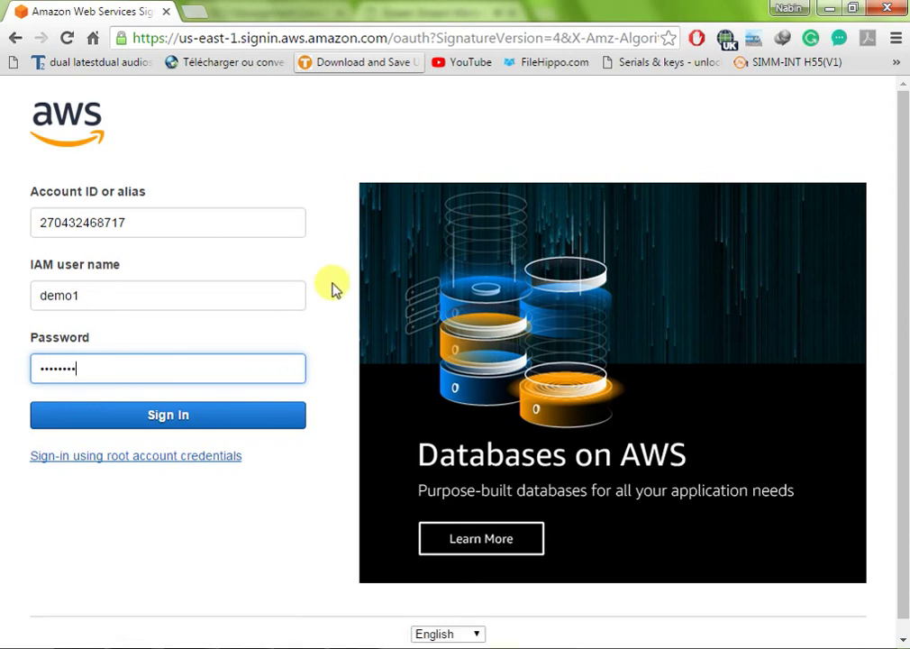
{"action": "left_click", "coordinate": [174, 419]}
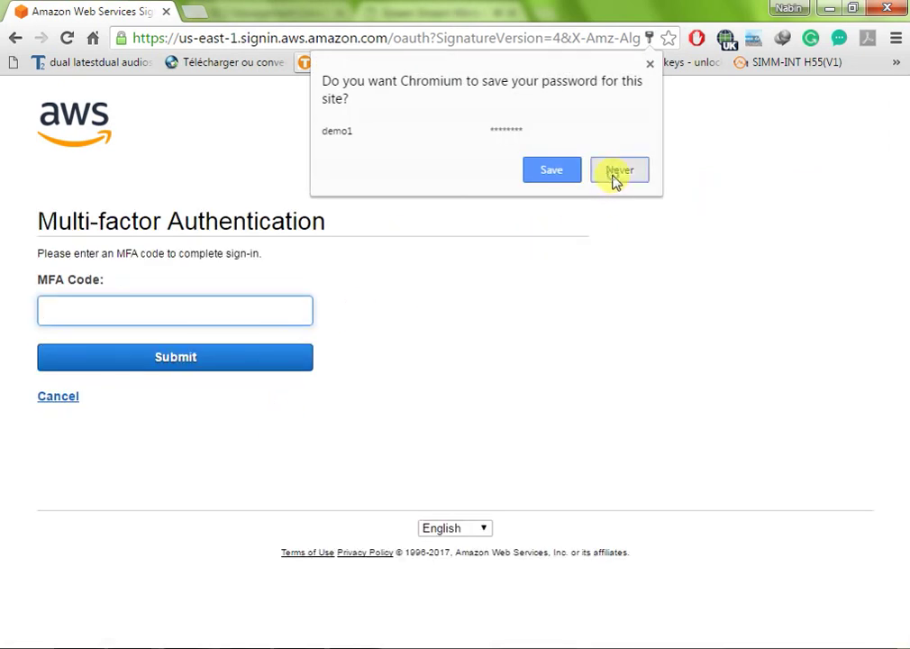
{"action": "left_click", "coordinate": [617, 171]}
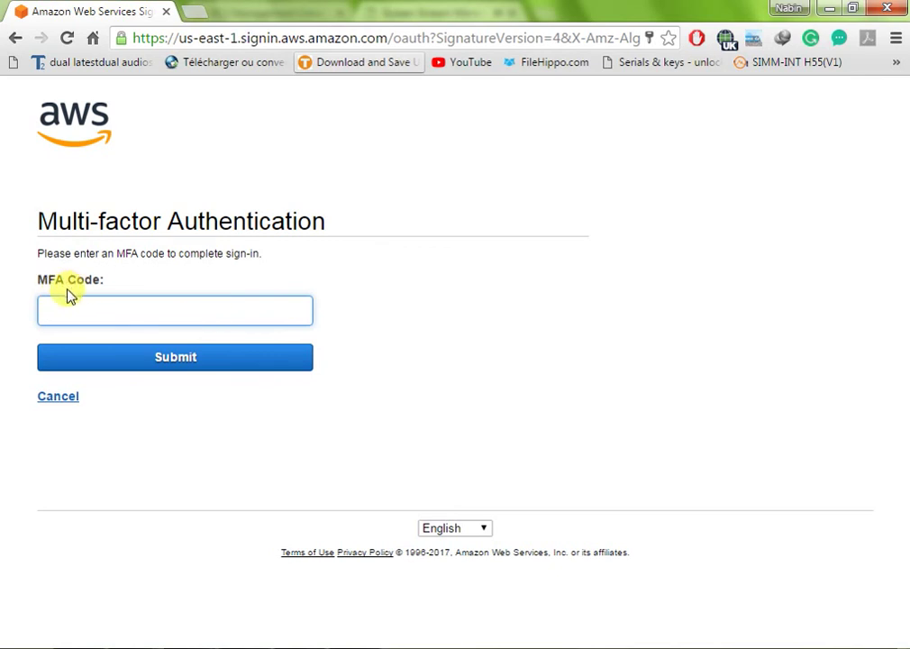
- Submit the phone authenticator's current code as demo1's MFA code, then open EC2 from Recently visited
{"action": "left_click", "coordinate": [309, 641]}
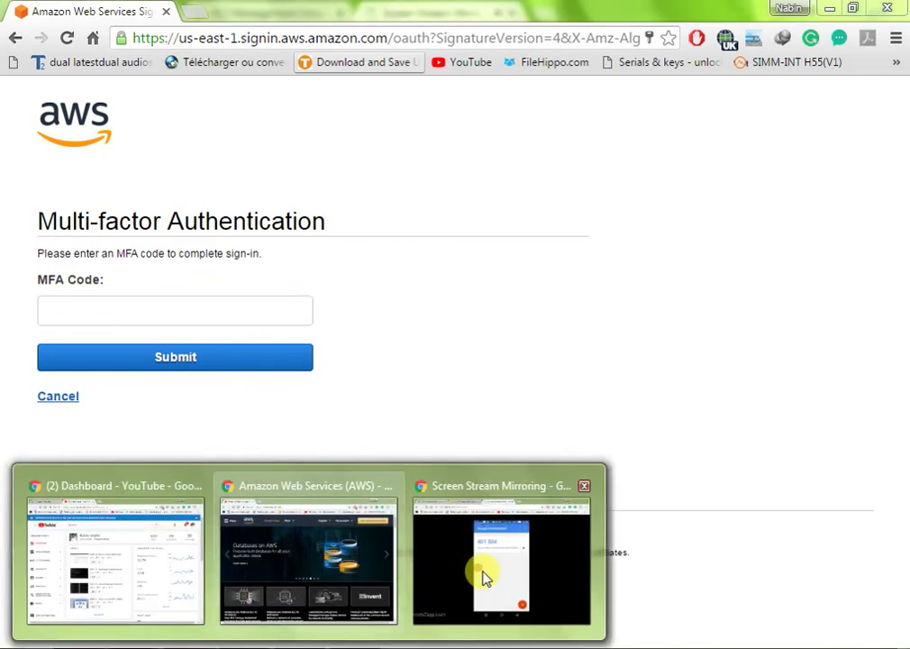
{"action": "left_click", "coordinate": [484, 577]}
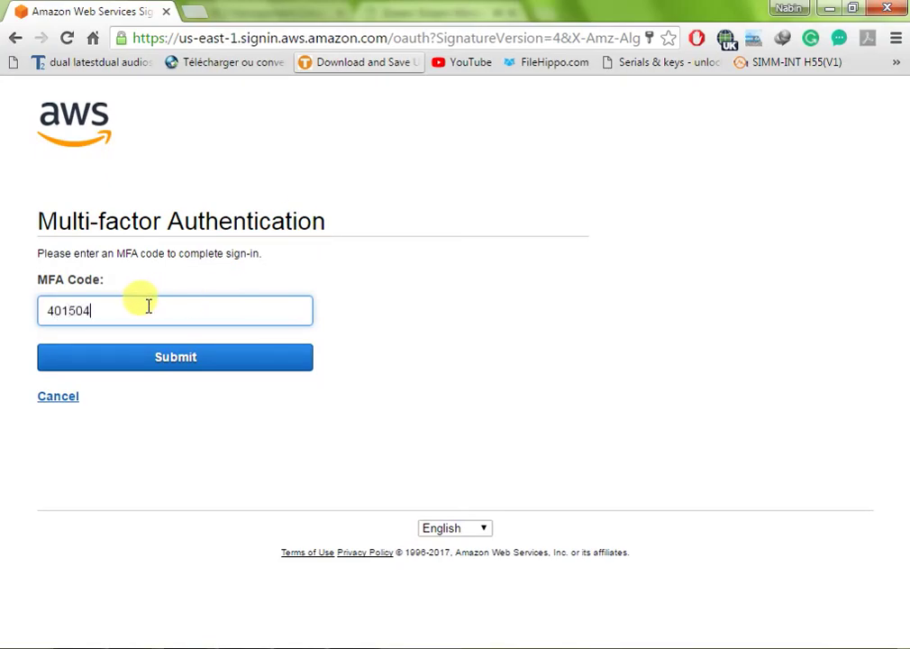
{"action": "left_click", "coordinate": [159, 361]}
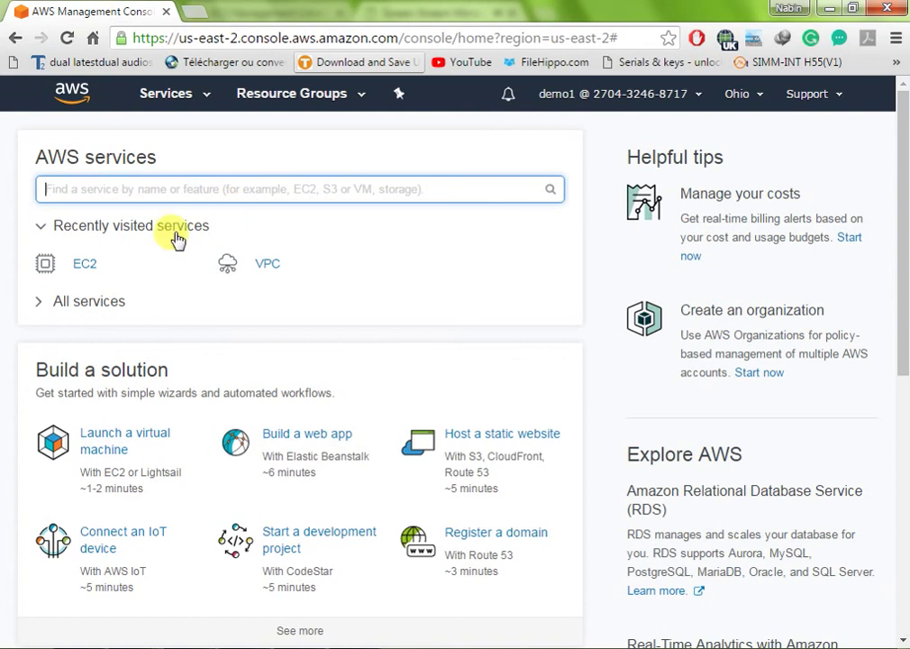
{"action": "left_click", "coordinate": [89, 265]}
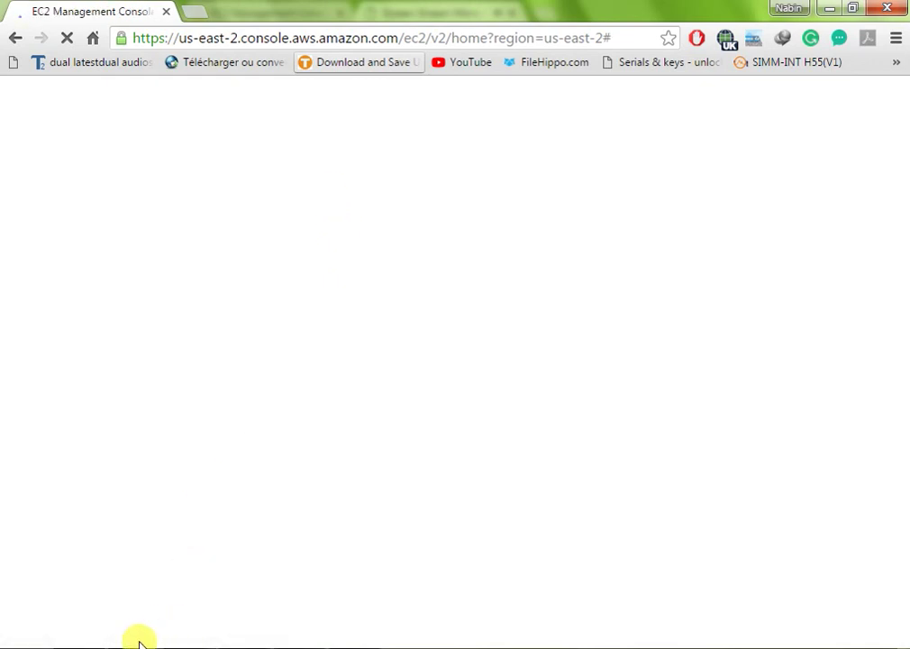
- Close the Screen Stream Mirroring tab and return to demo1's IAM summary showing the assigned MFA device
{"action": "mouse_move", "coordinate": [308, 645]}
{"action": "left_click", "coordinate": [446, 482]}
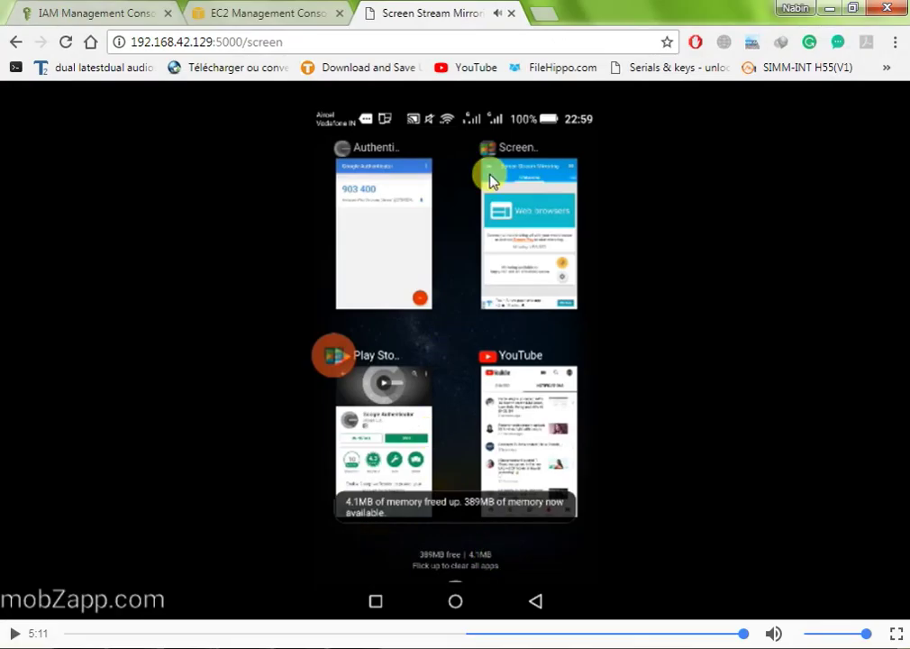
{"action": "left_click", "coordinate": [511, 12]}
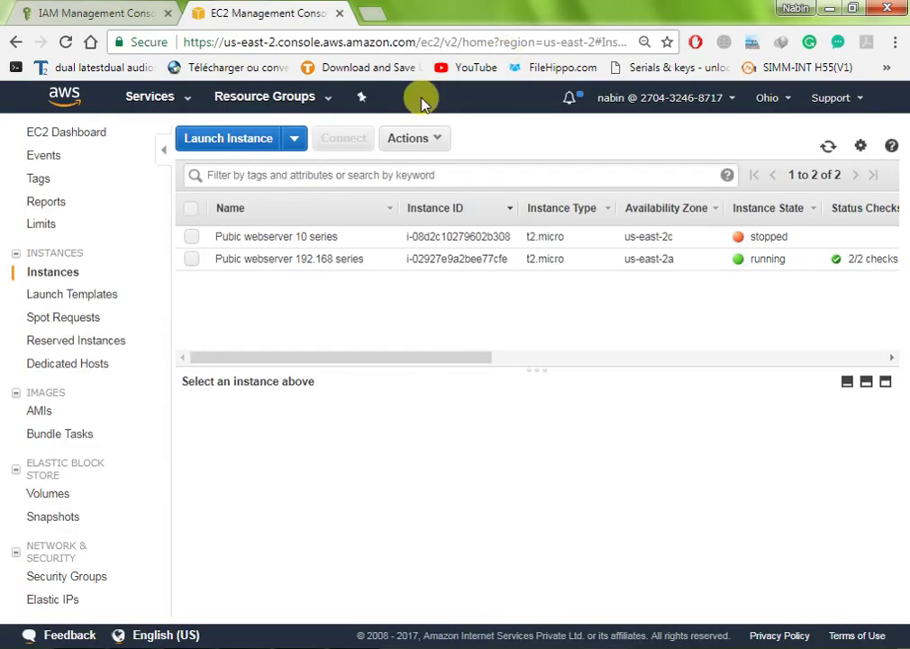
{"action": "left_click", "coordinate": [126, 15]}
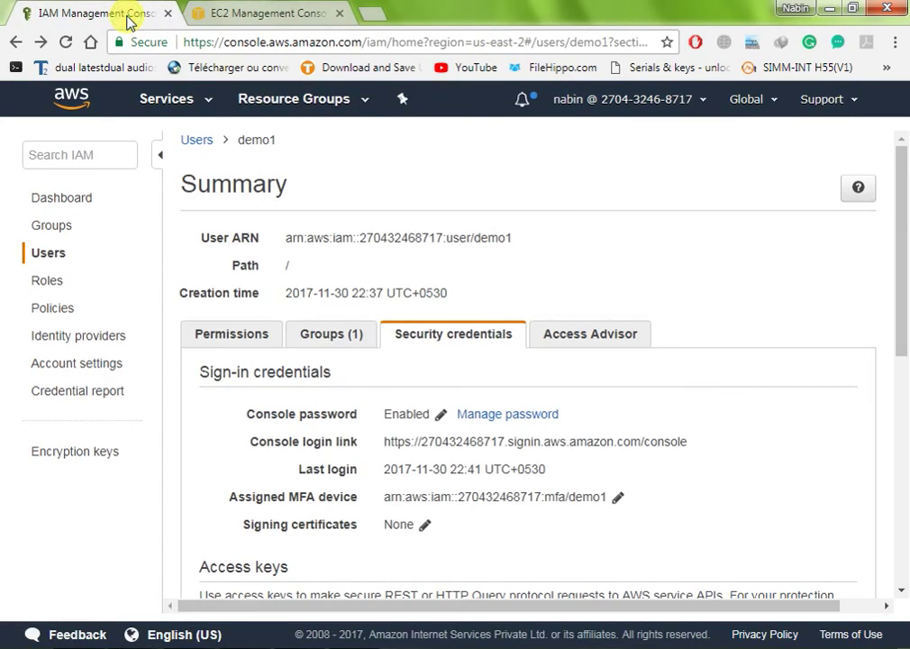